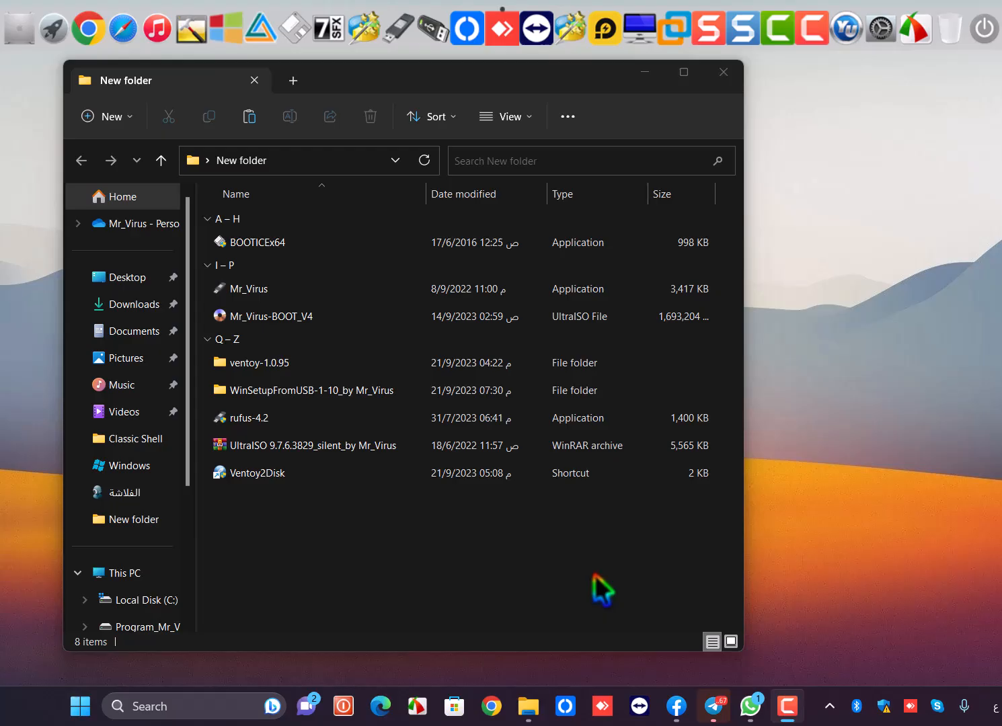
# Step: Go through the bootable-USB tools stored in New folder, from Ventoy2Disk up to BOOTICEx64
pyautogui.click(490, 559)
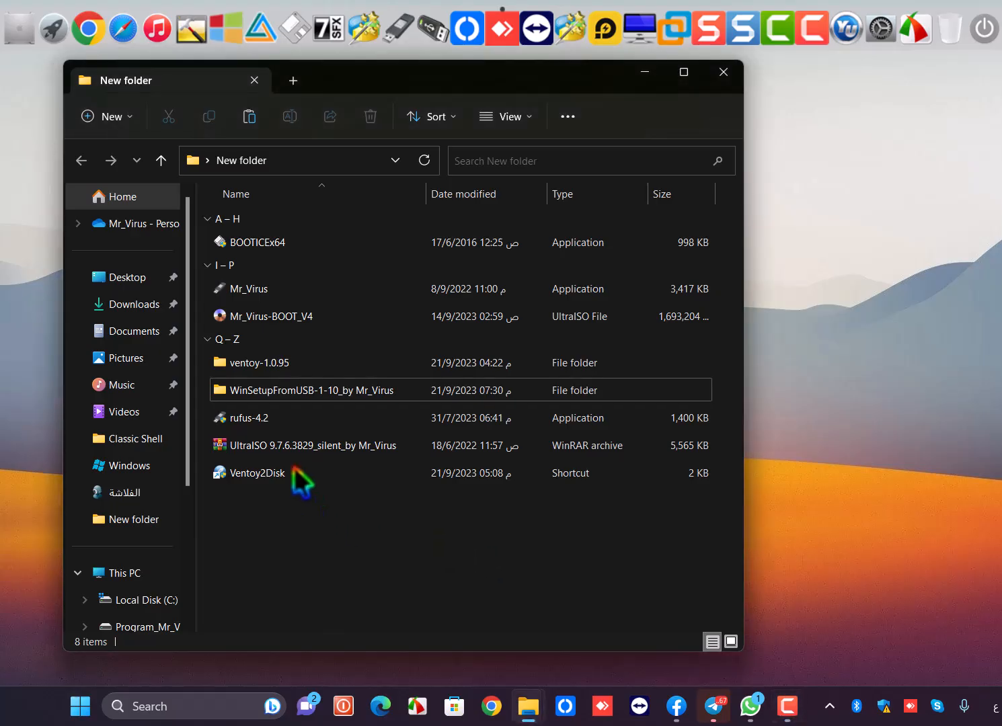
pyautogui.click(283, 479)
pyautogui.click(269, 446)
pyautogui.click(263, 415)
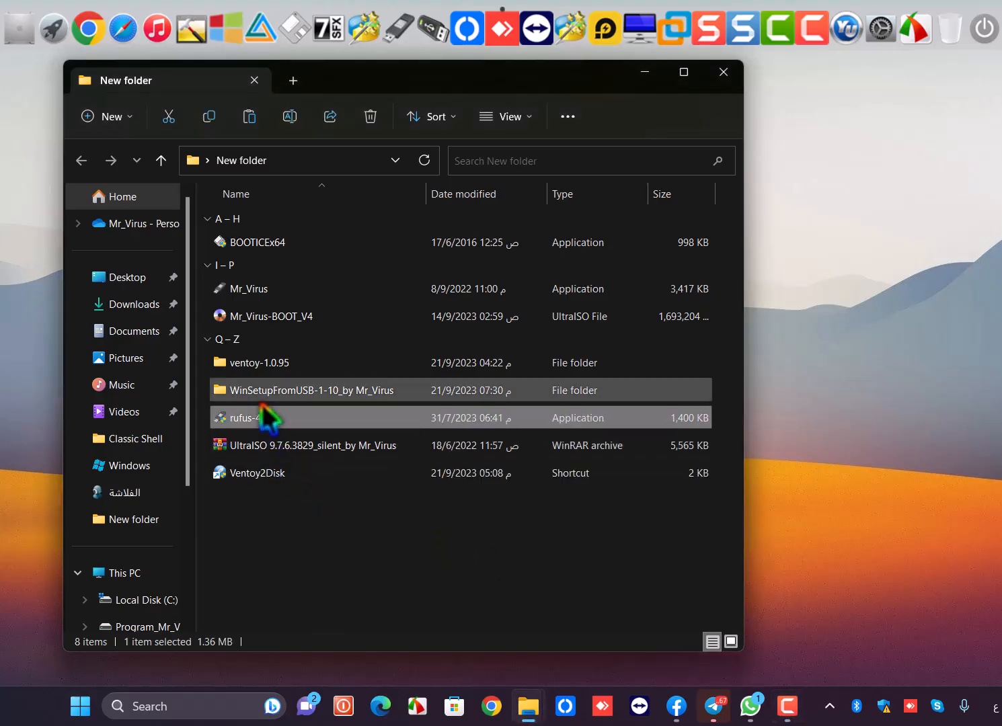
pyautogui.click(260, 390)
pyautogui.click(259, 366)
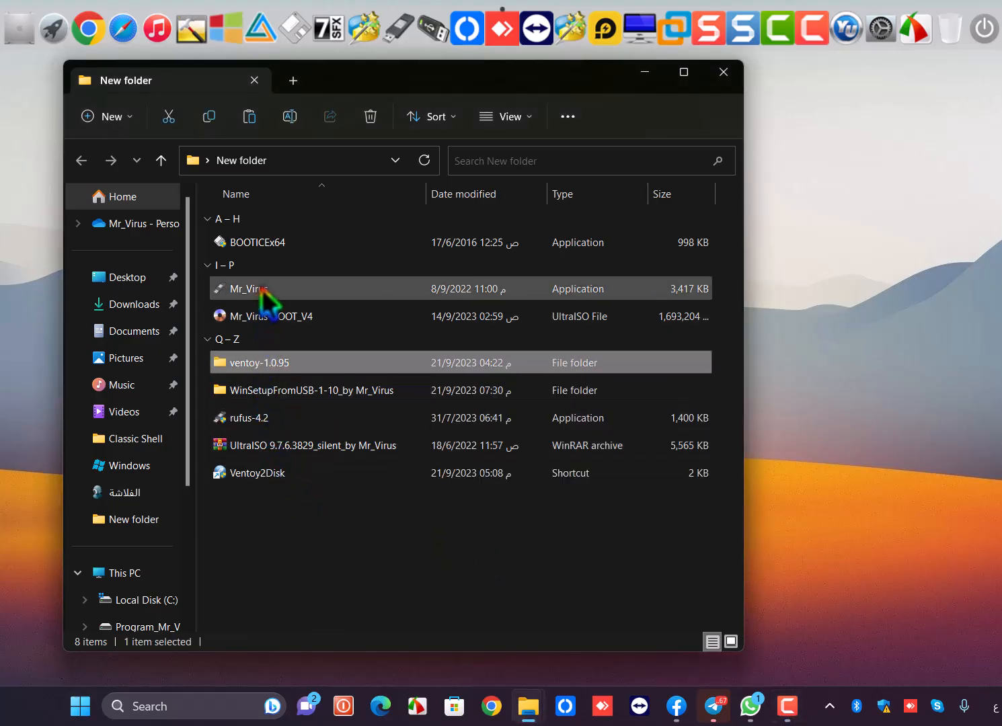
pyautogui.click(265, 289)
pyautogui.click(262, 243)
pyautogui.click(260, 288)
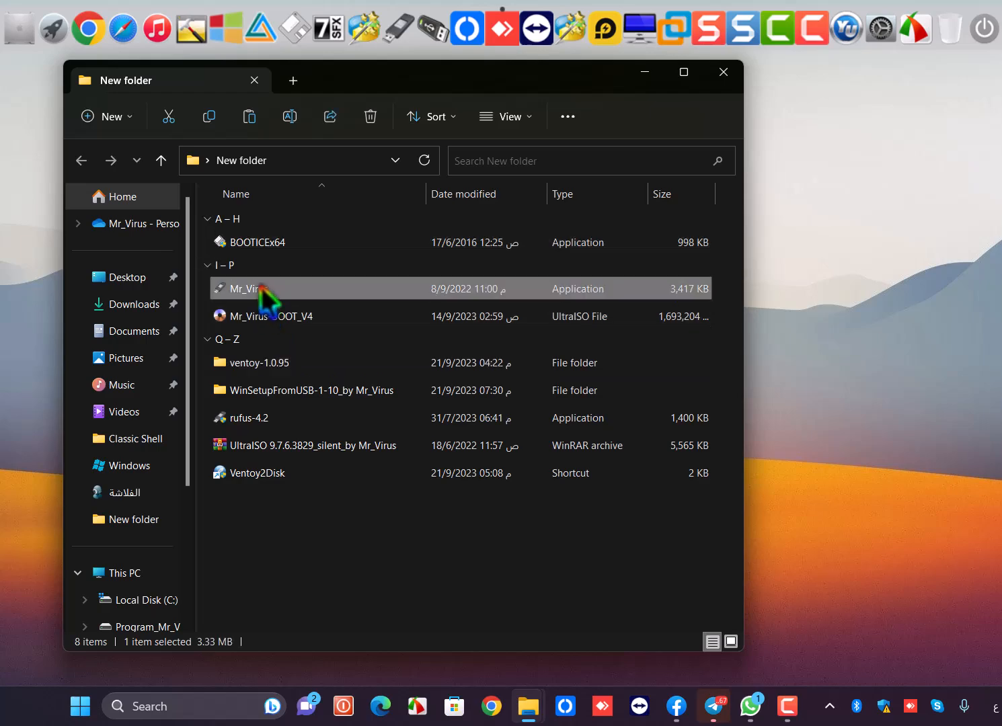
pyautogui.click(263, 243)
pyautogui.click(255, 291)
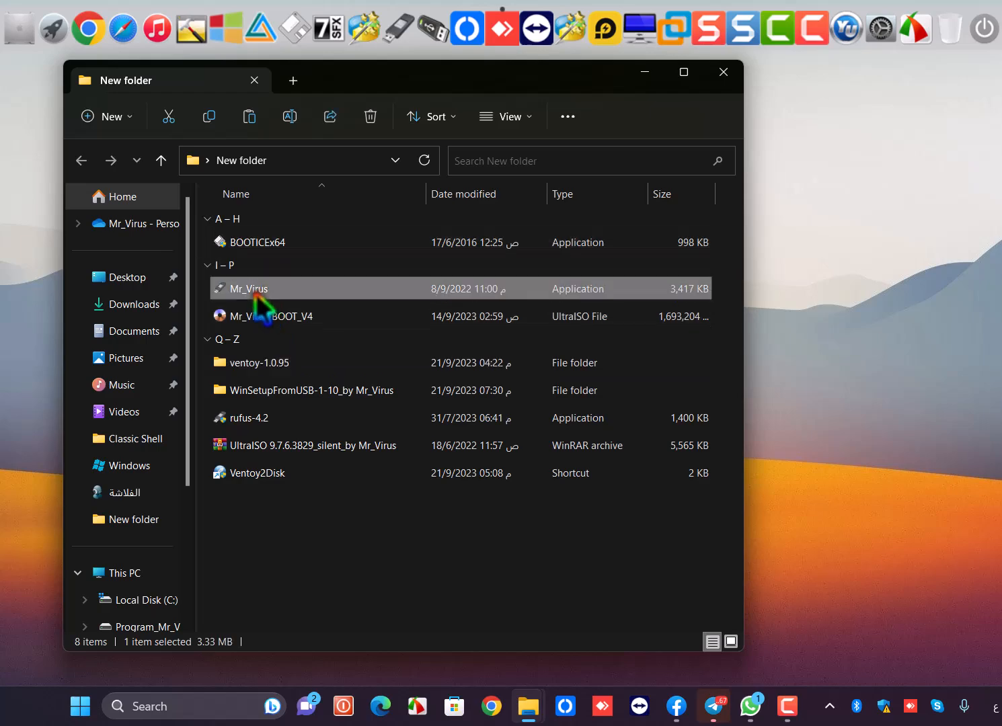
pyautogui.click(298, 546)
# Step: Open the Mr_Virus-BOOT_V4 image in UltraISO and bring up Write Disk Image with the Lexar USB Flash Drive as target
pyautogui.moveTo(269, 318)
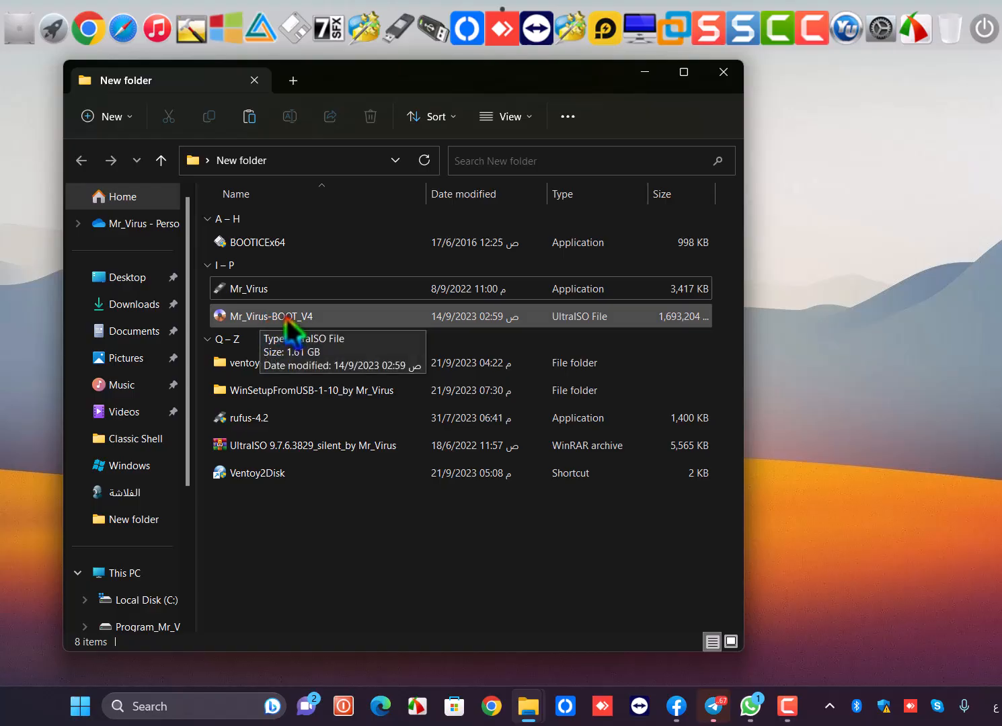
pyautogui.doubleClick(288, 317)
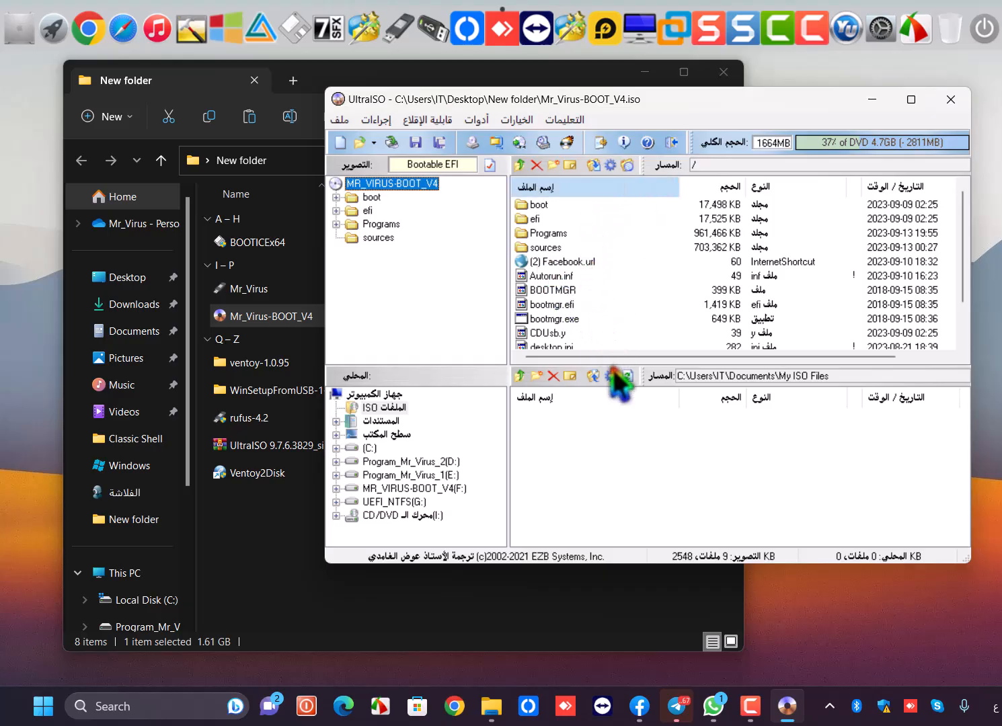
pyautogui.click(434, 124)
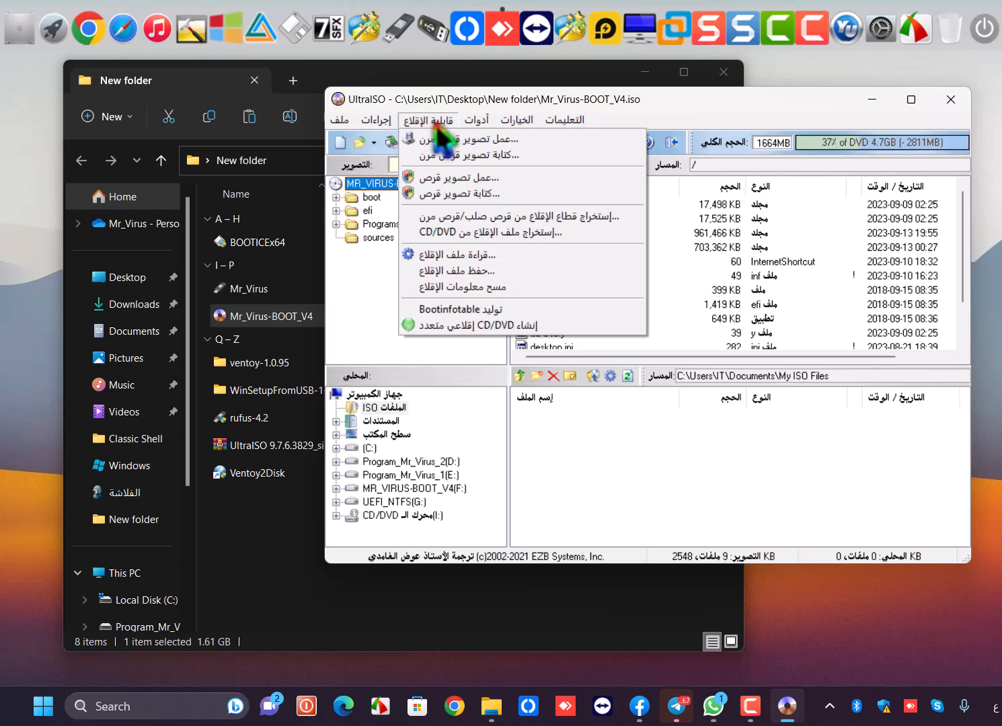
pyautogui.click(465, 197)
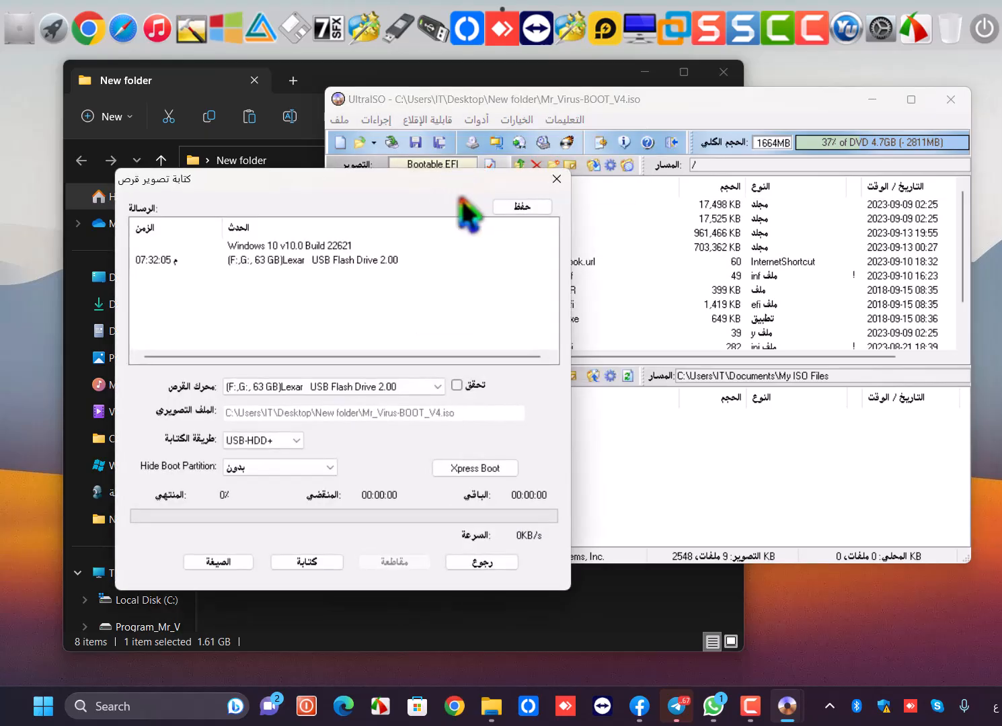
pyautogui.click(384, 394)
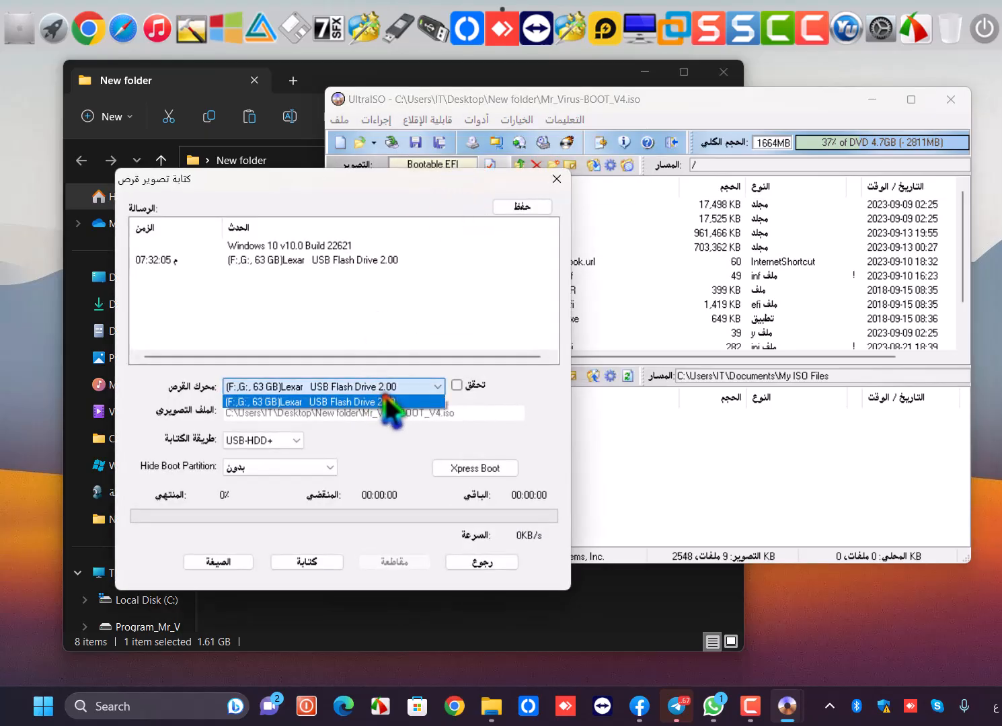
pyautogui.click(307, 402)
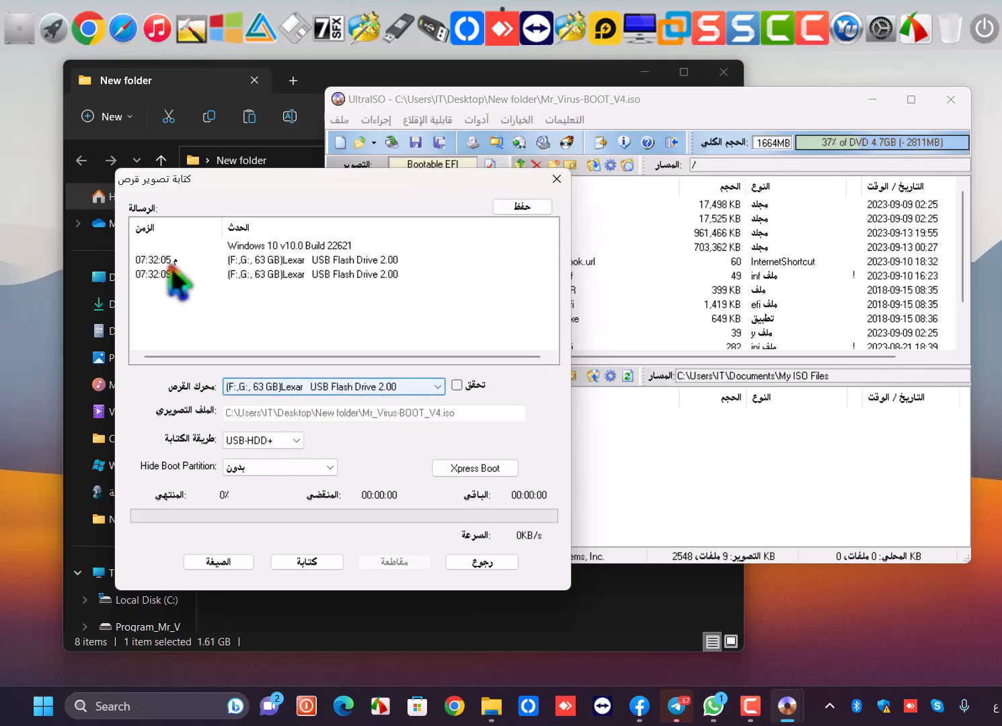
# Step: Examine the files on the Mr_Virus-BOOT (F:) flash drive in File Explorer, closing that window when done
pyautogui.press('super+e')
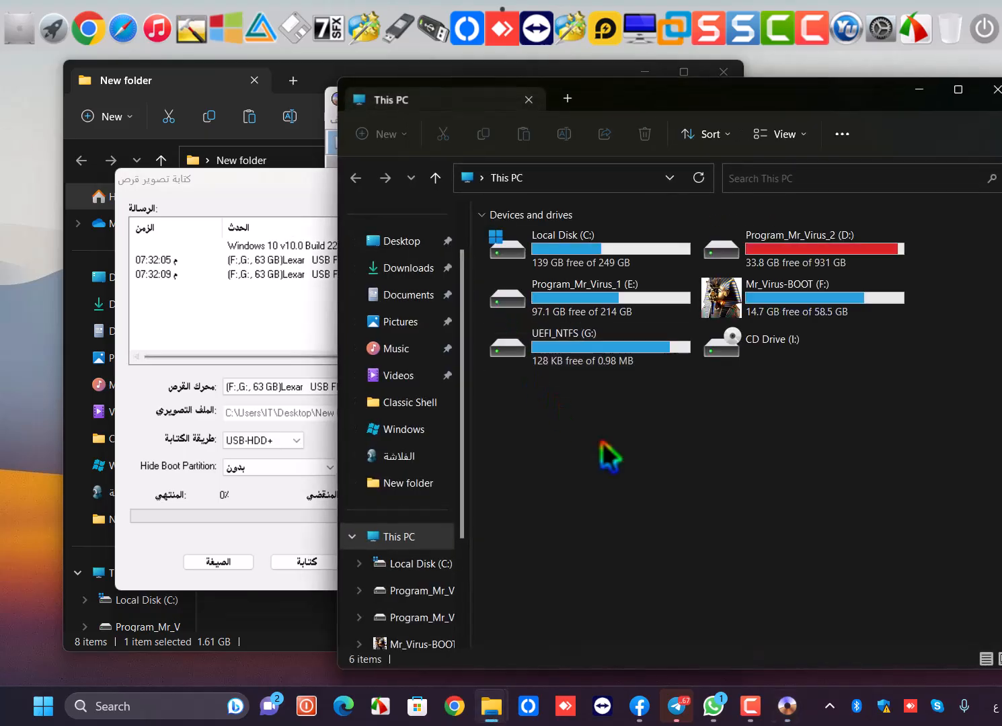
pyautogui.click(816, 316)
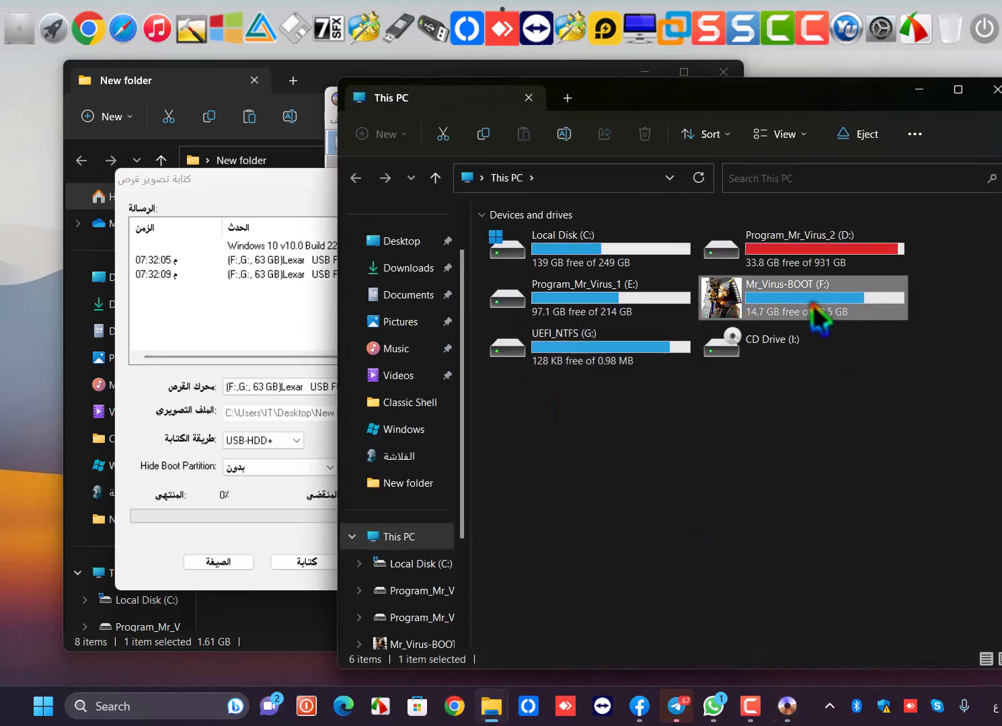
pyautogui.doubleClick(802, 296)
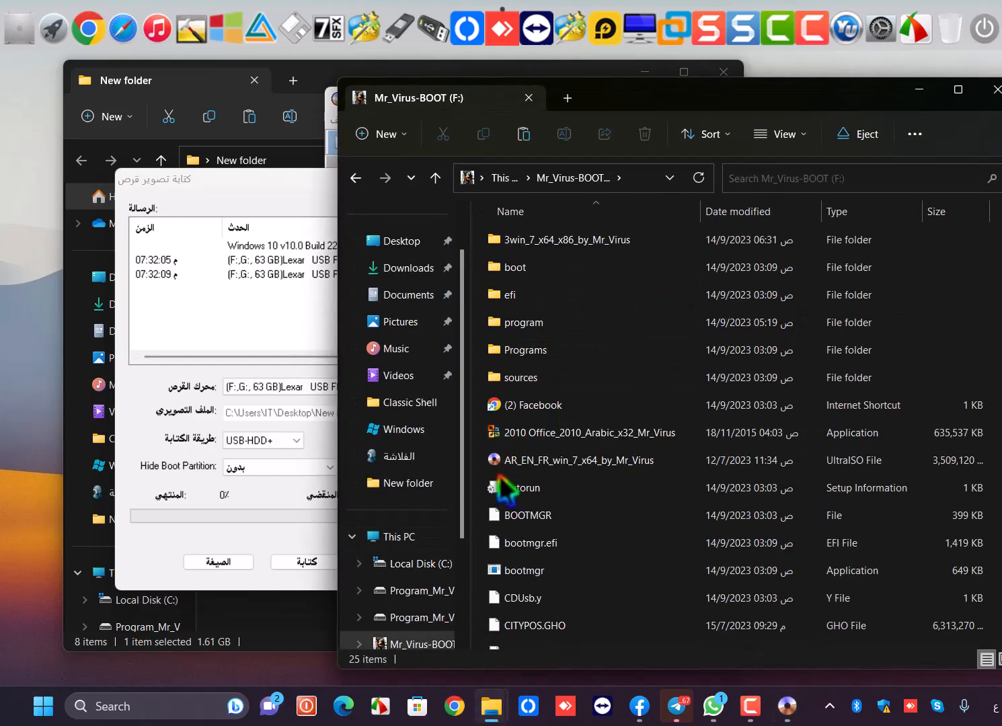
pyautogui.scroll(-1, 606, 471)
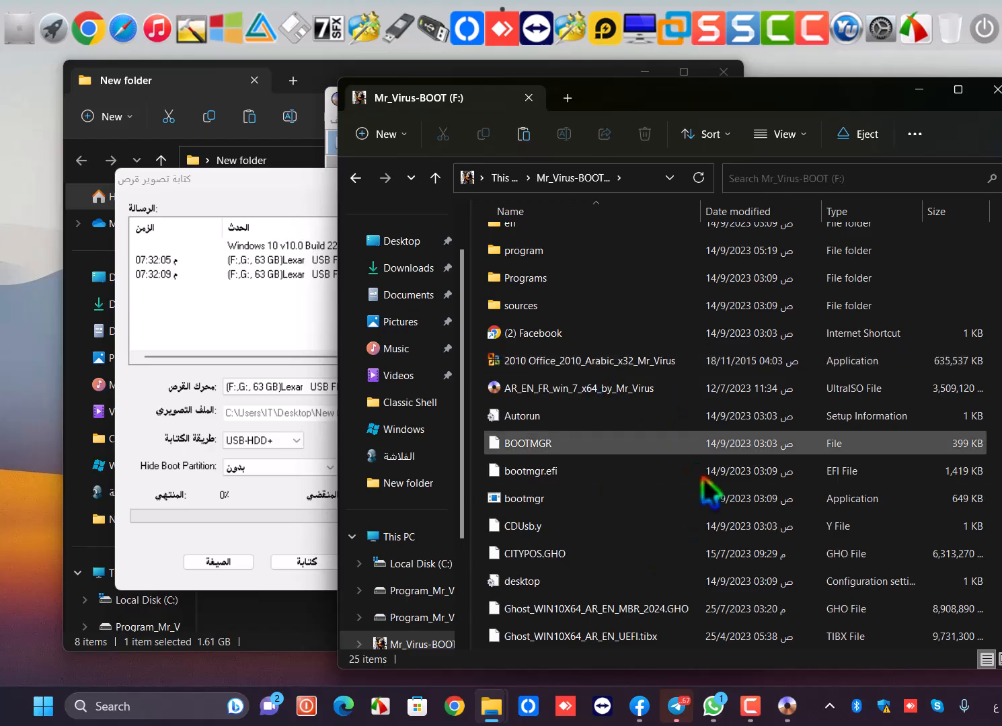
pyautogui.scroll(-2, 602, 465)
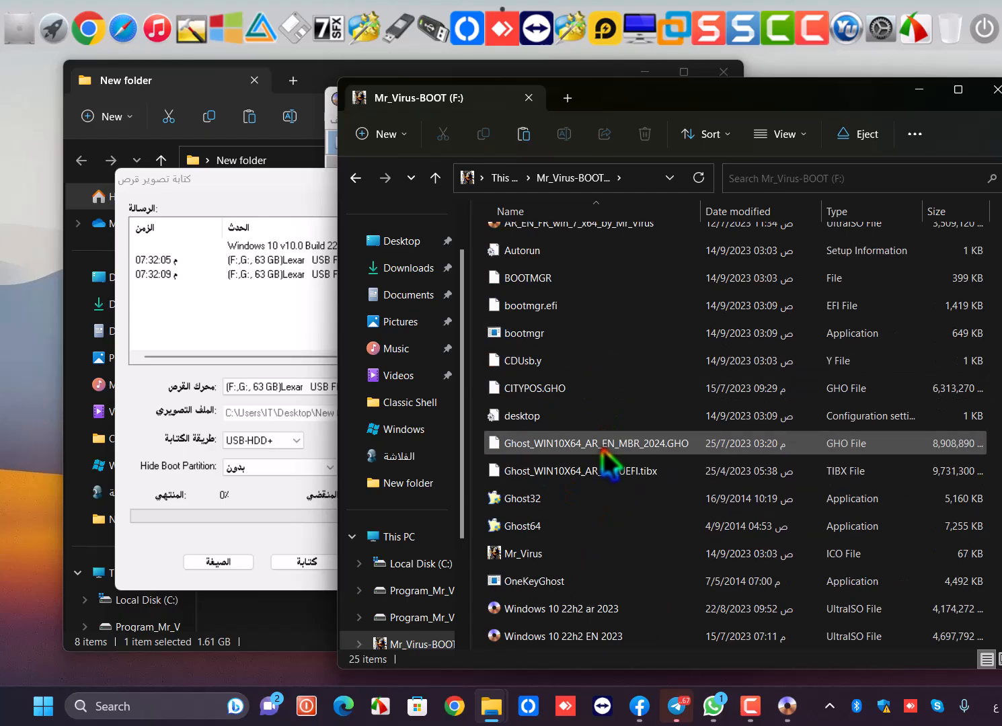
pyautogui.scroll(2, 613, 450)
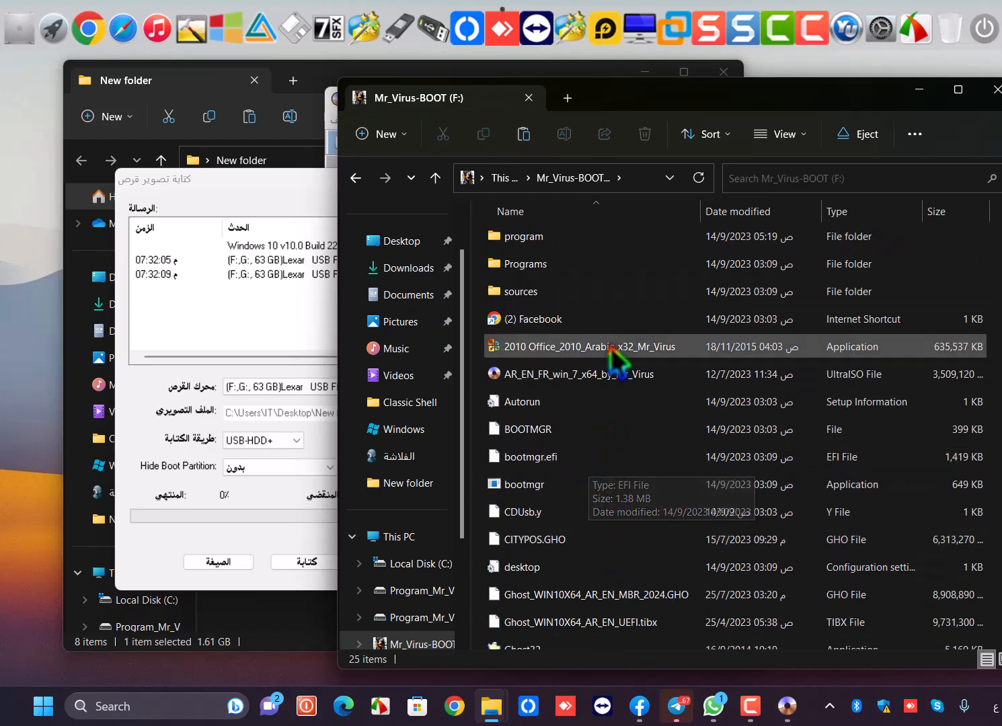
pyautogui.click(995, 90)
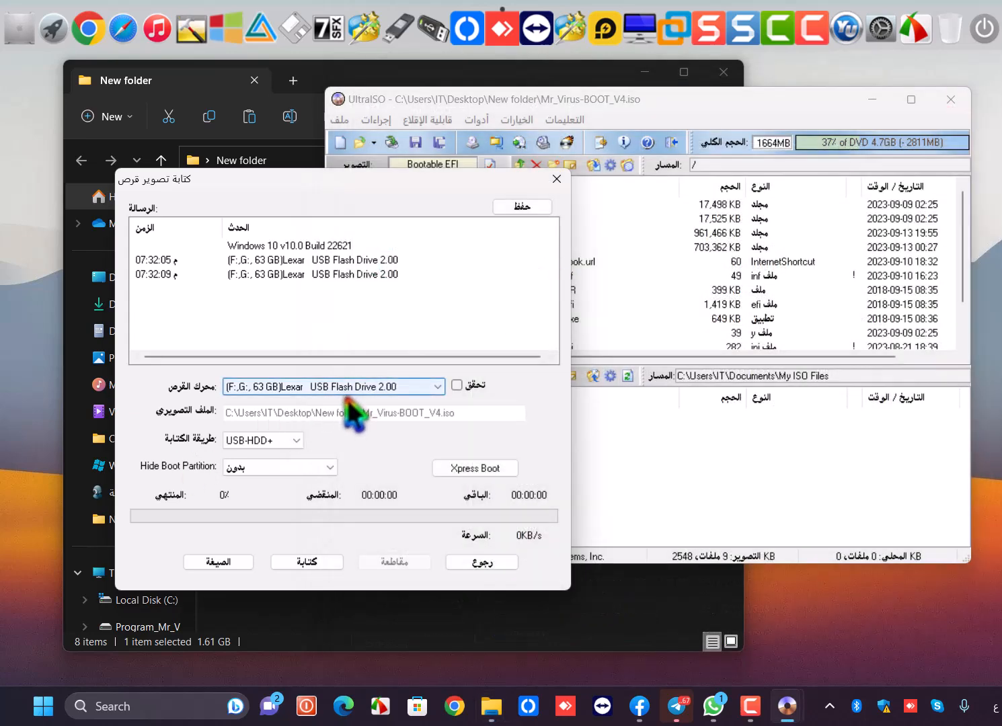
# Step: Check the available Hide Boot Partition choices and close the disk image writing dialog without changing them
pyautogui.click(324, 477)
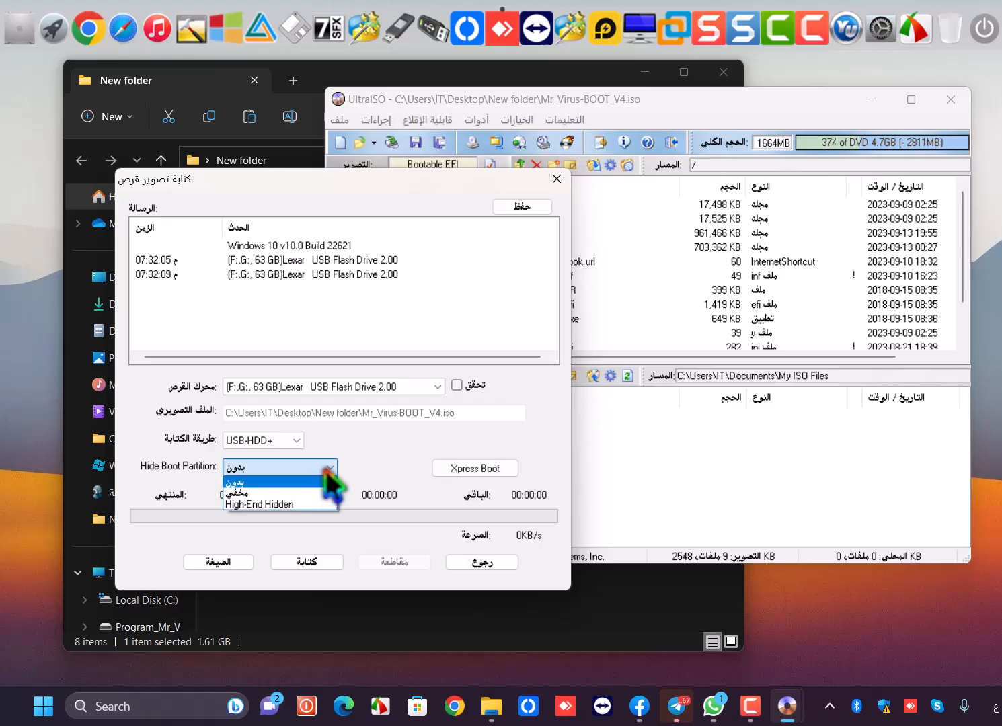
pyautogui.click(352, 440)
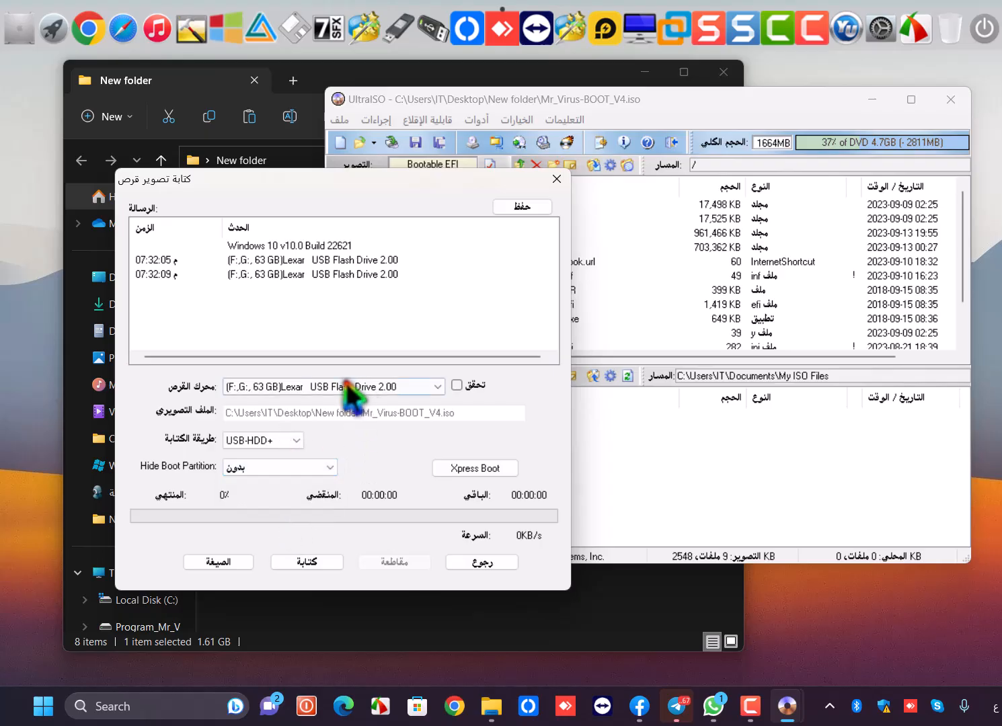
pyautogui.click(556, 180)
# Step: Reopen Write Disk Image with the Lexar USB Flash Drive as target, and exit UltraISO without writing the image
pyautogui.click(438, 125)
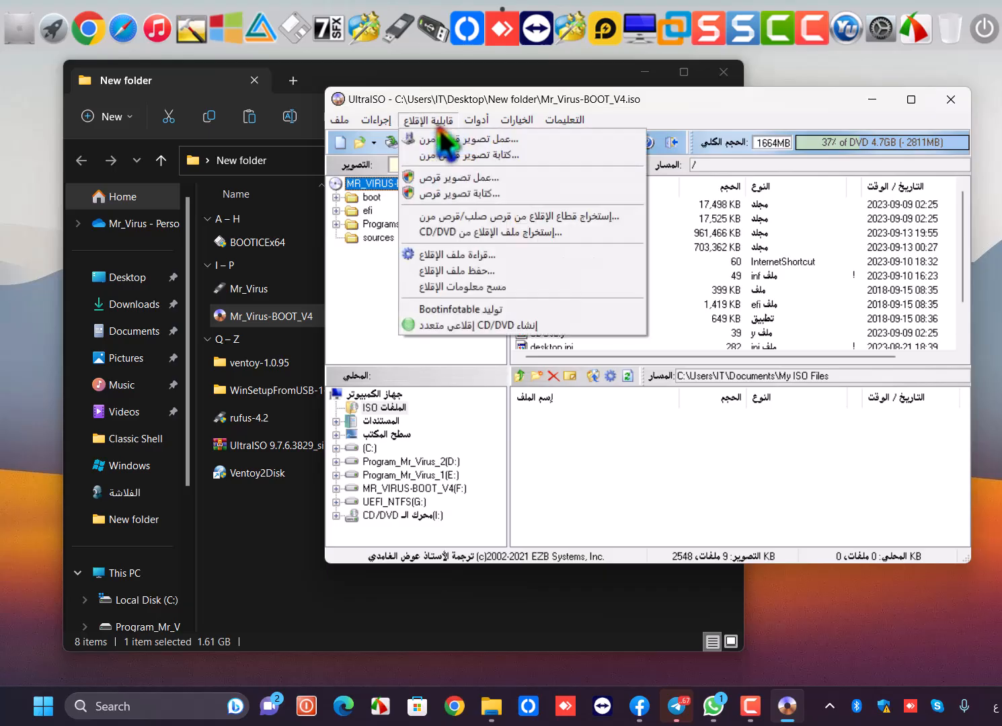
pyautogui.click(467, 195)
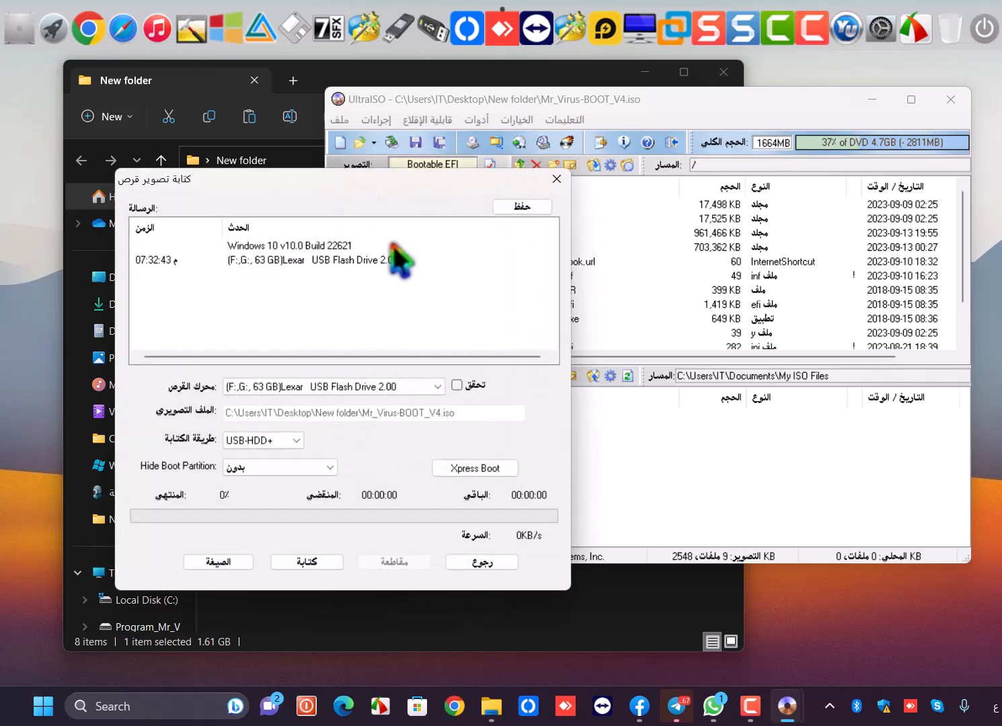
pyautogui.click(444, 388)
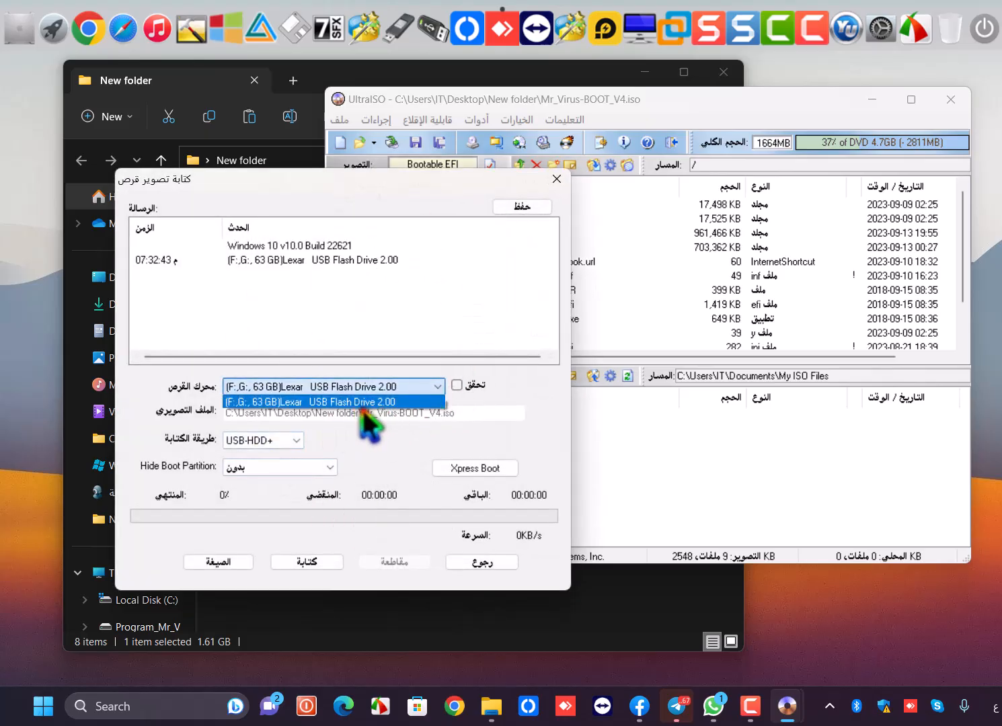
pyautogui.click(354, 407)
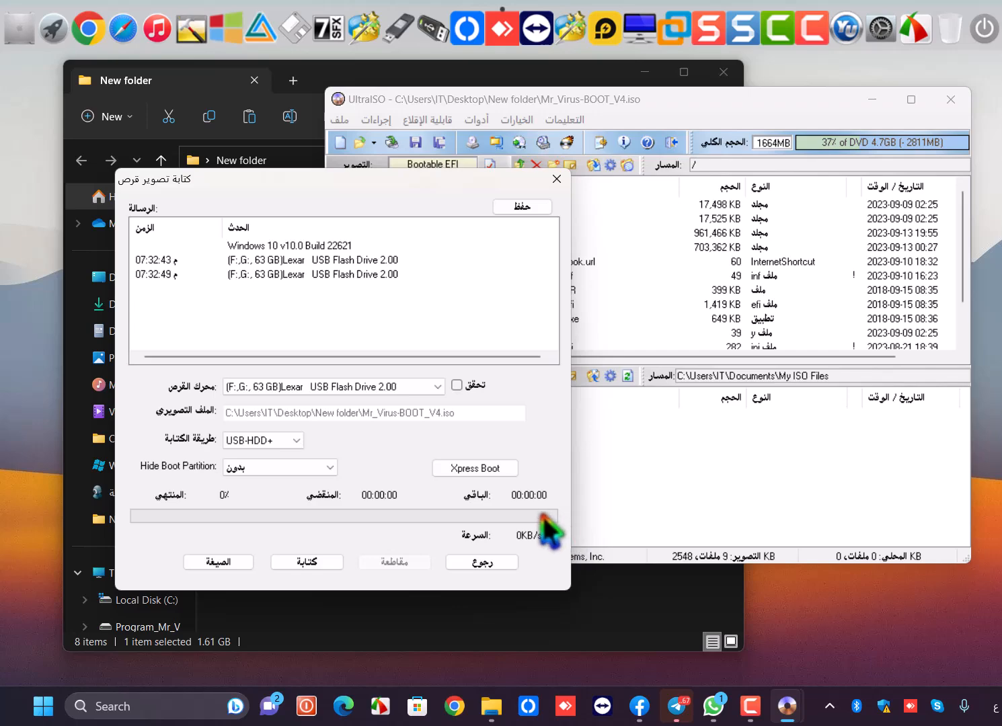
pyautogui.click(485, 565)
pyautogui.click(953, 103)
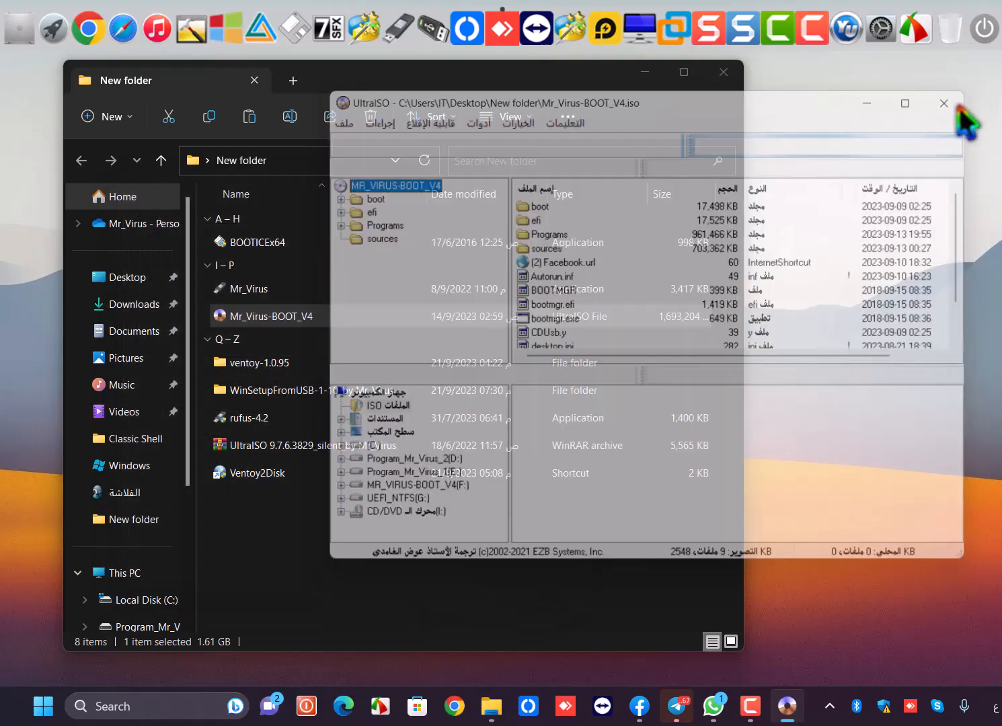
# Step: Launch Ventoy2Disk from its shortcut in New folder
pyautogui.click(363, 547)
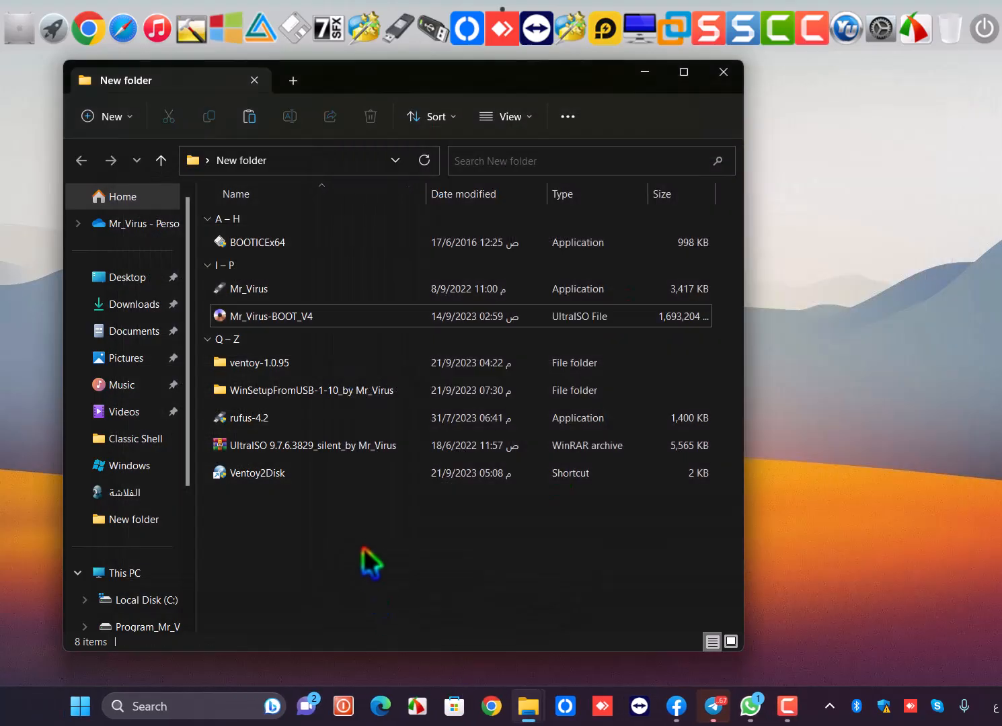
pyautogui.click(284, 321)
pyautogui.click(299, 452)
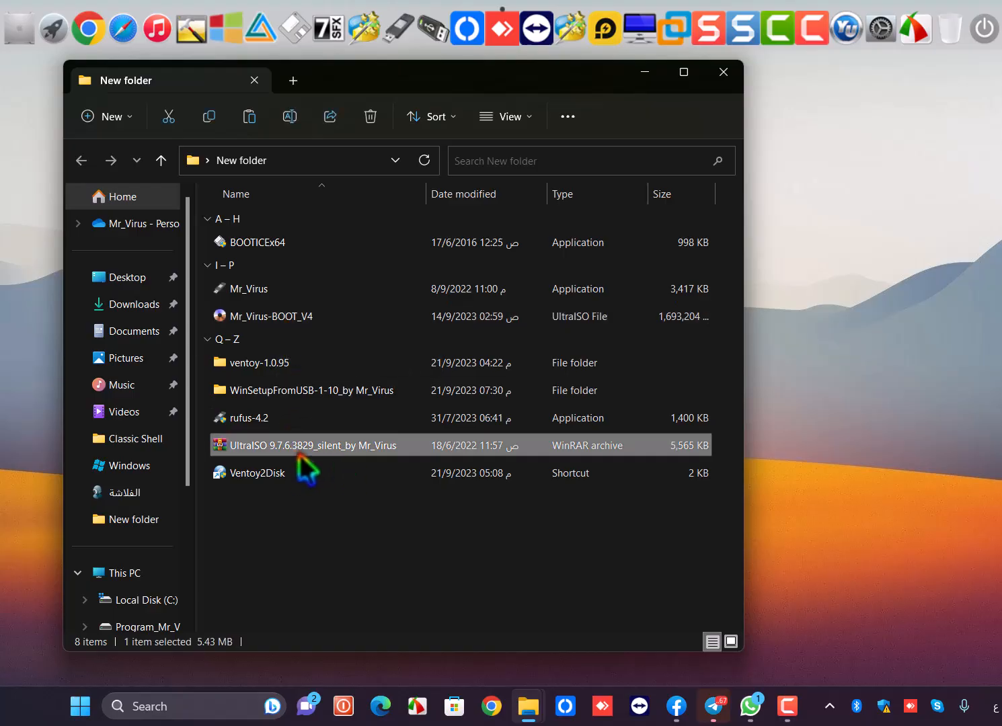
pyautogui.click(262, 480)
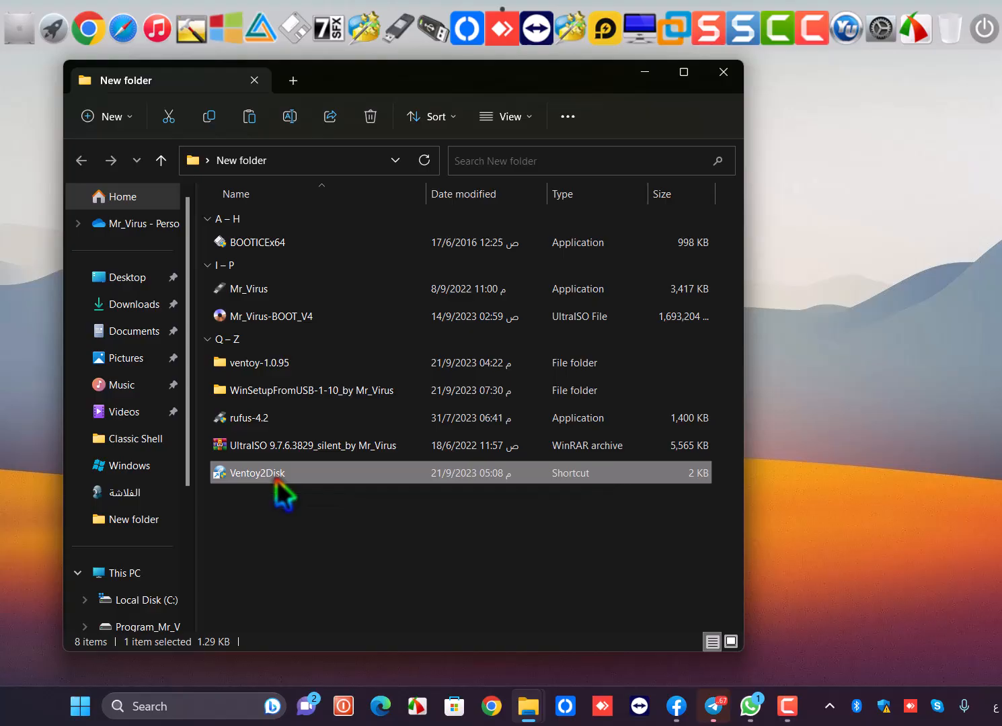
pyautogui.doubleClick(276, 480)
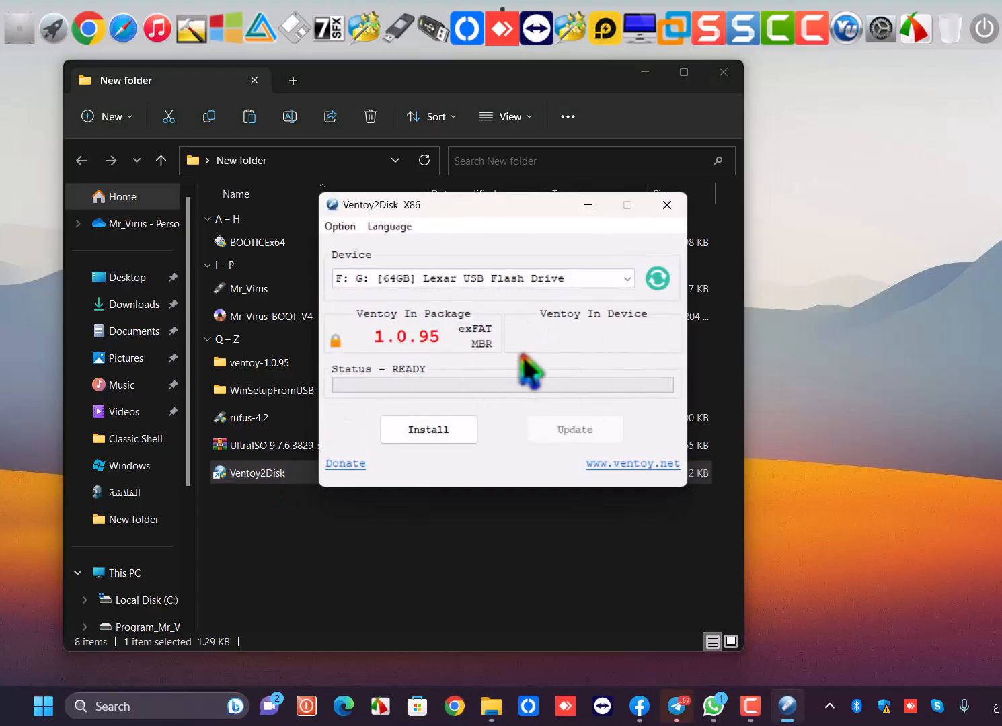
# Step: Select the 64GB Lexar USB Flash Drive (F: G:) as the Ventoy device
pyautogui.click(458, 285)
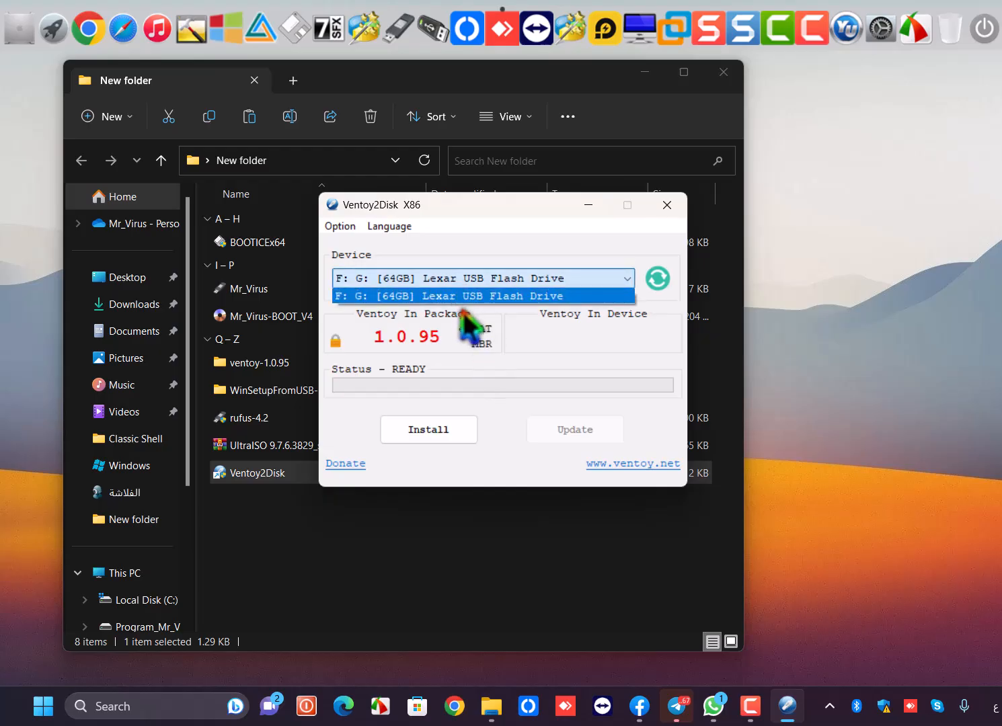
pyautogui.click(480, 297)
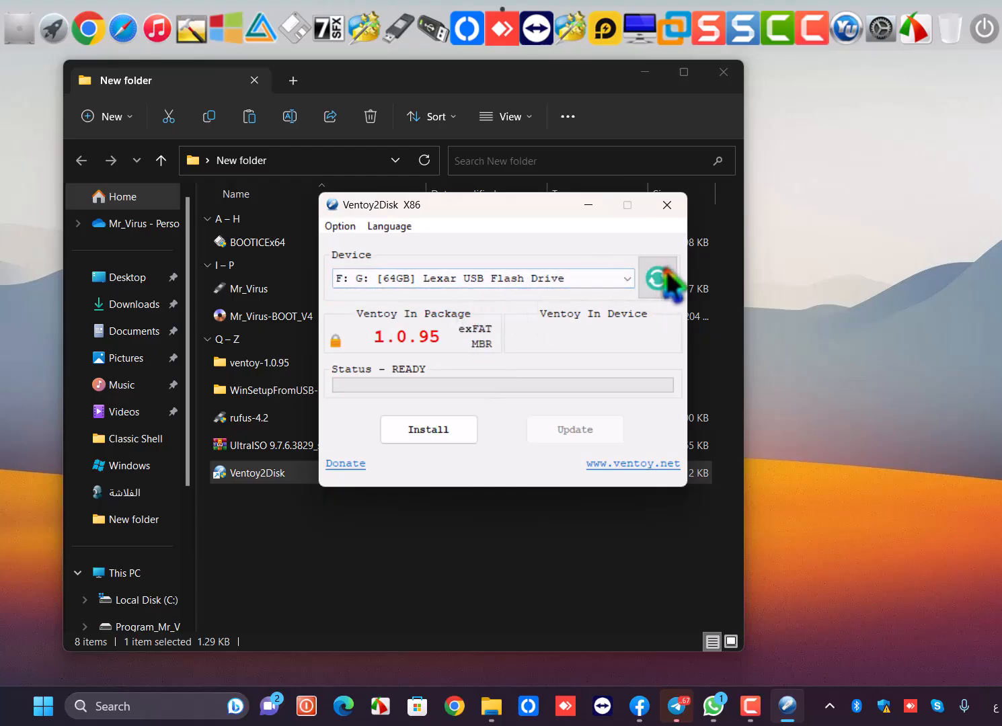
pyautogui.click(519, 285)
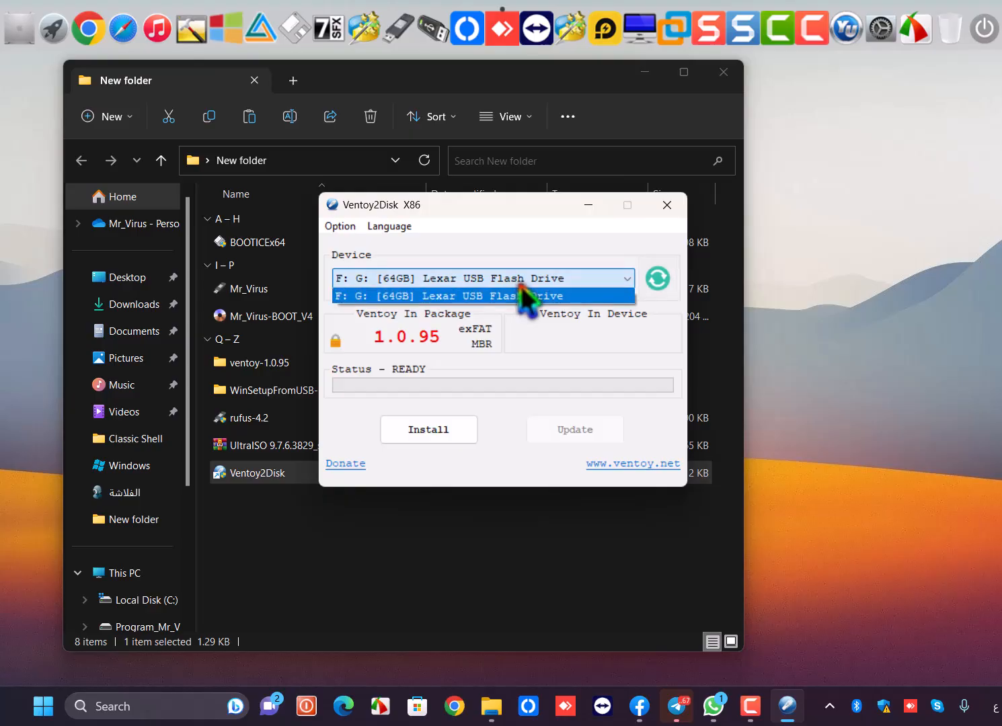
pyautogui.click(521, 285)
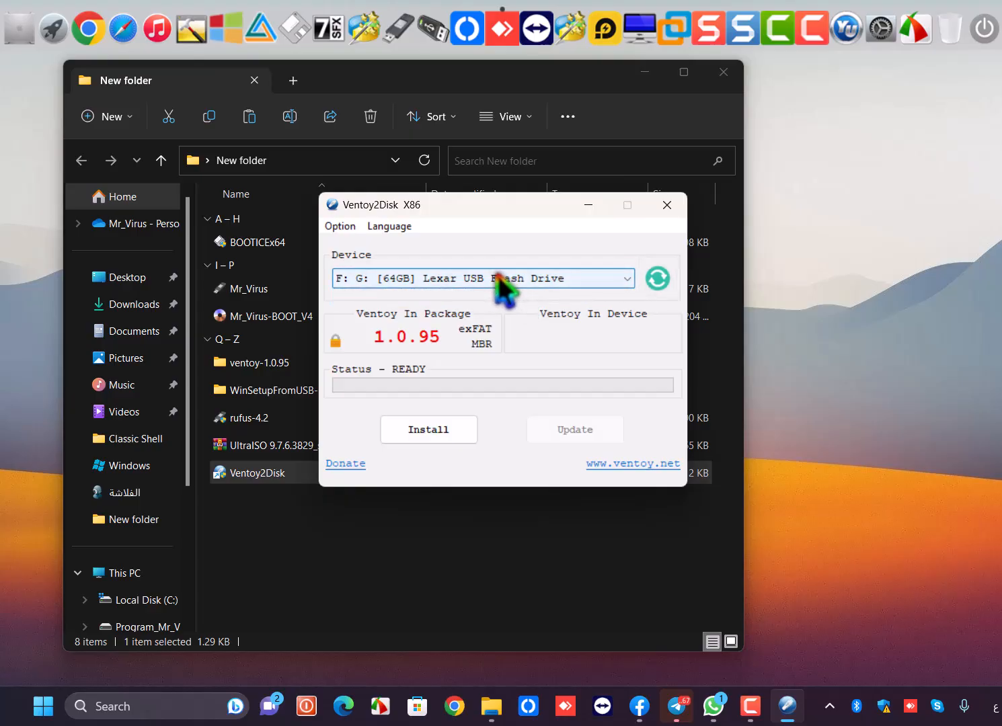
# Step: Check the Ventoy option entries and the list of interface languages without changing any of them
pyautogui.click(340, 227)
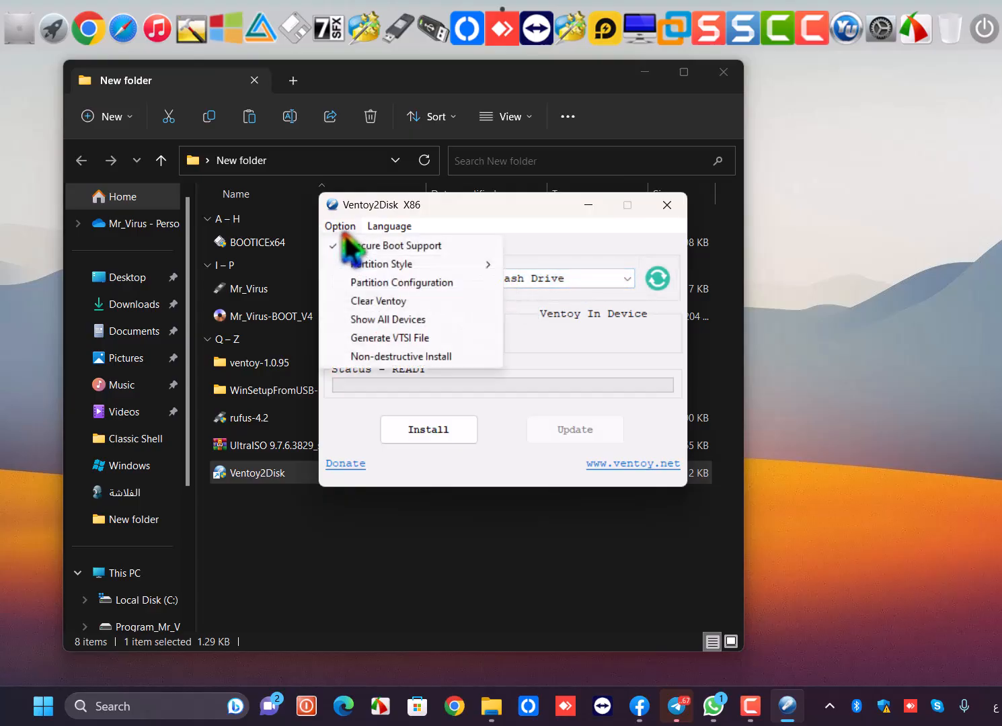
pyautogui.moveTo(389, 226)
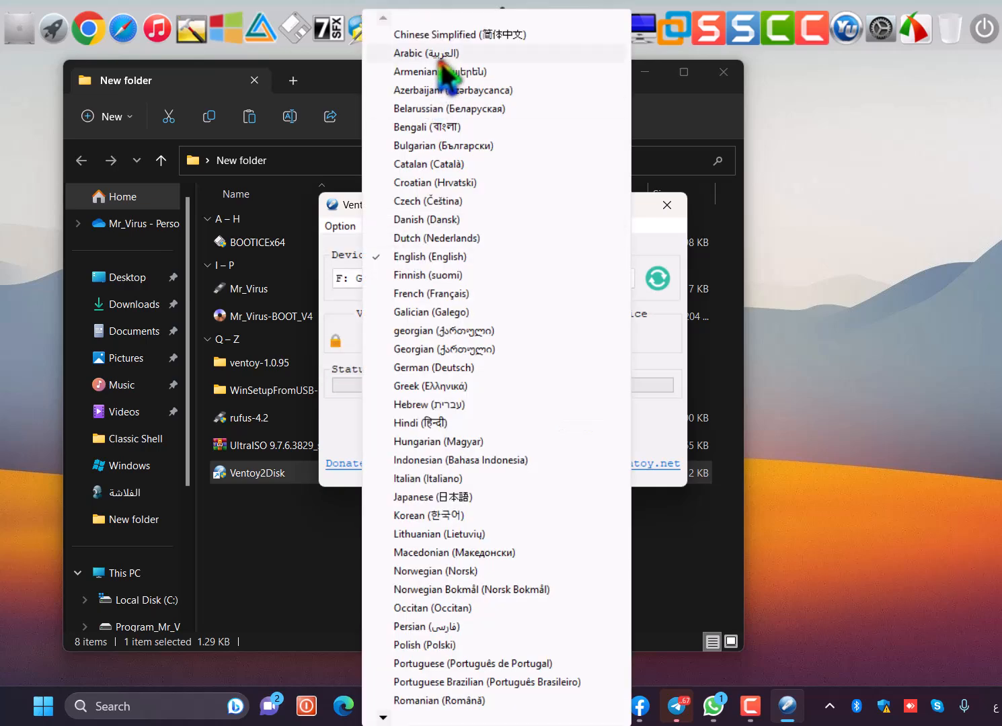
pyautogui.click(339, 304)
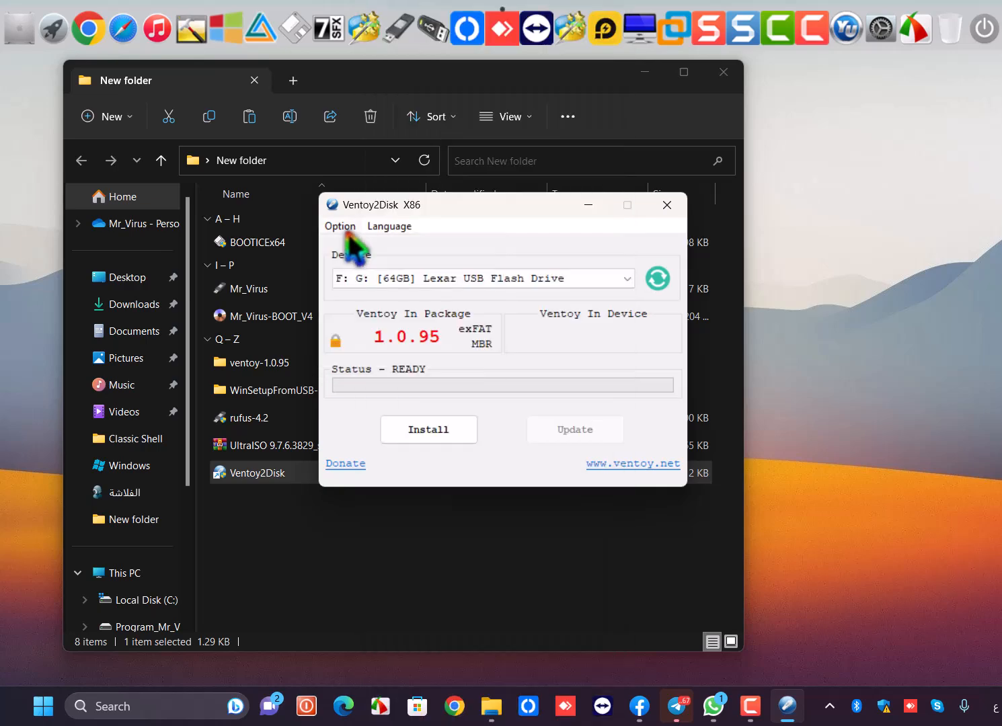
# Step: Choose MBR as the partition style for the Ventoy installation
pyautogui.click(348, 232)
pyautogui.moveTo(370, 269)
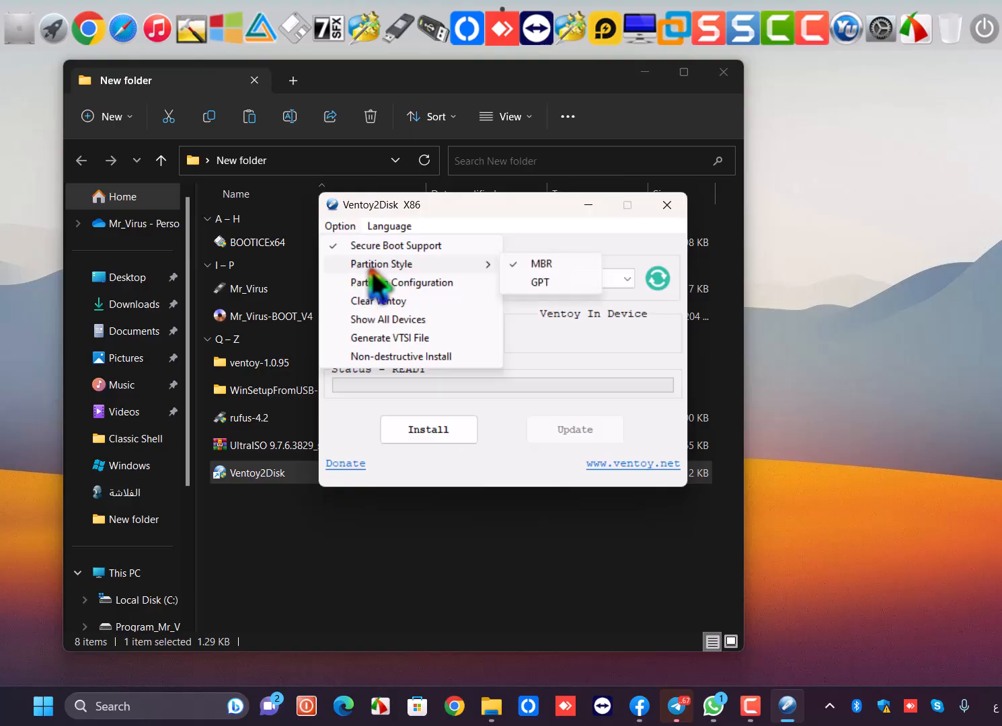
pyautogui.click(550, 267)
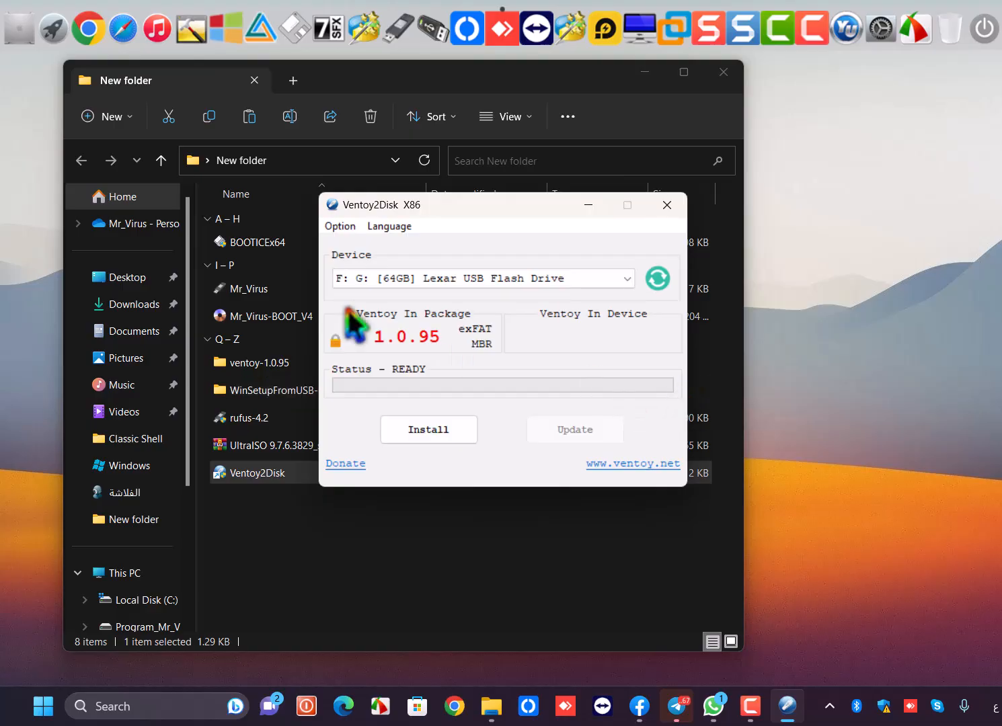
# Step: Set the Ventoy partition style to GPT and close Ventoy2Disk without installing
pyautogui.click(341, 227)
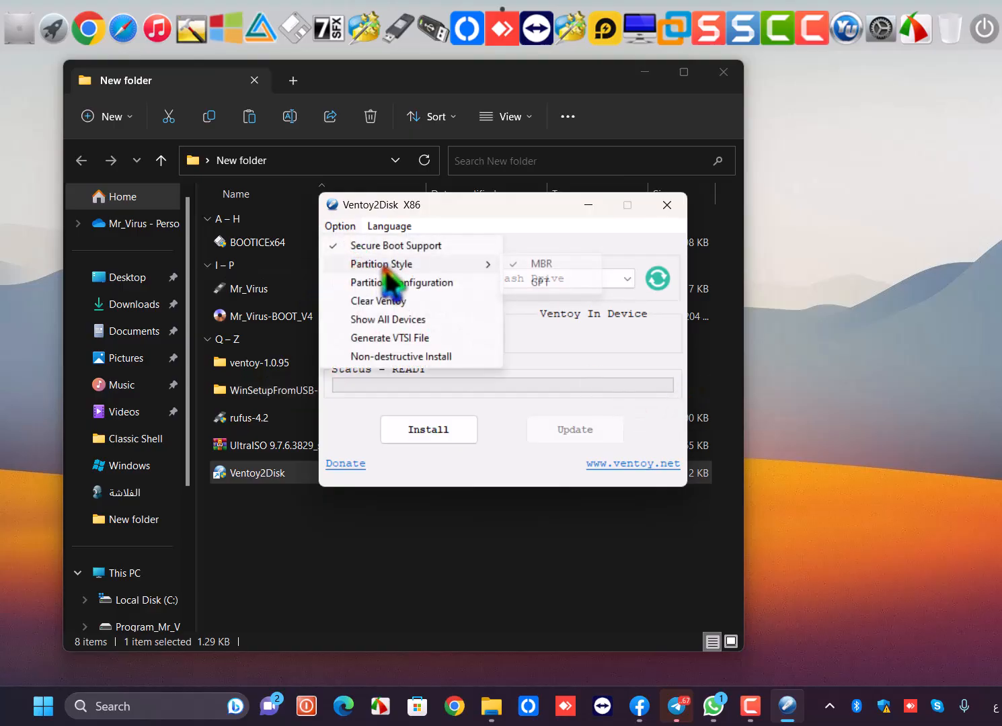
pyautogui.click(542, 287)
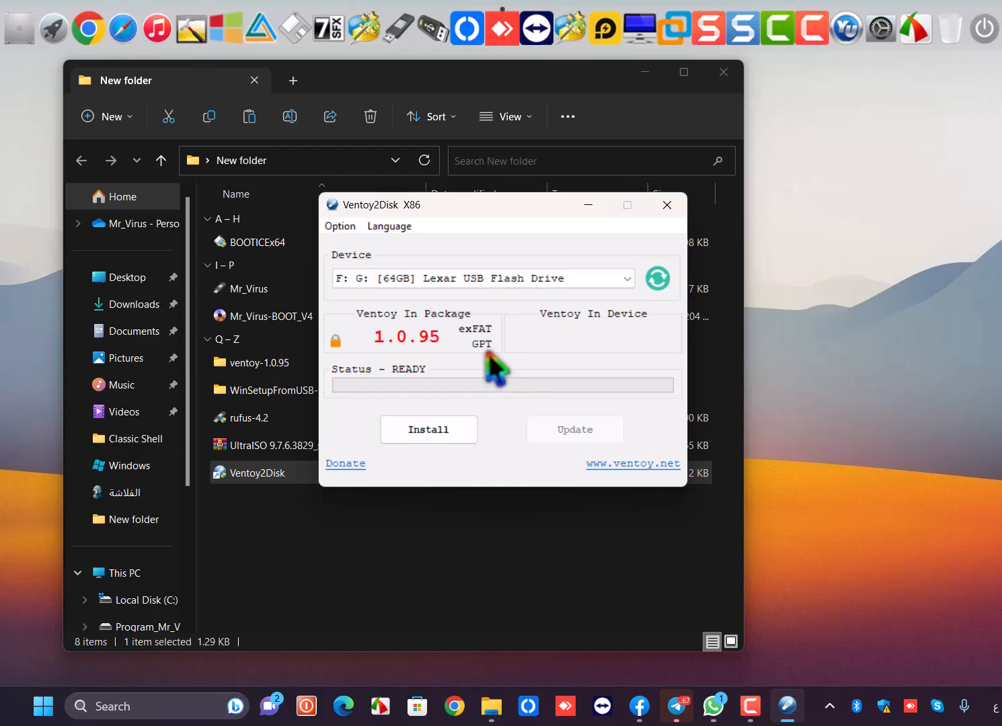
pyautogui.moveTo(473, 214); pyautogui.dragTo(482, 257)
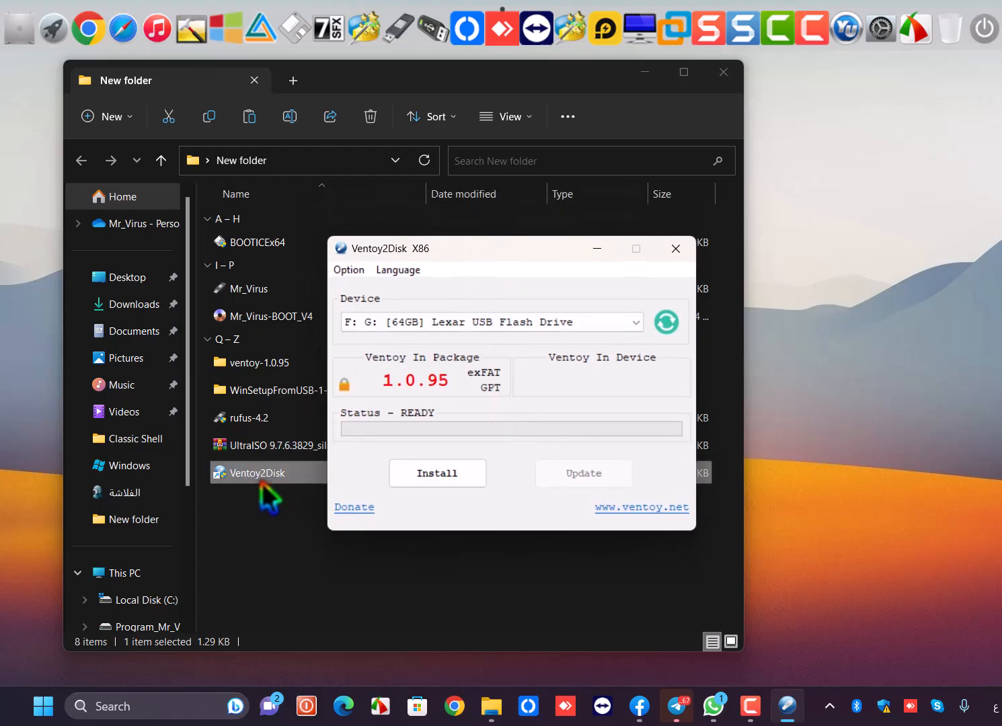
pyautogui.click(672, 251)
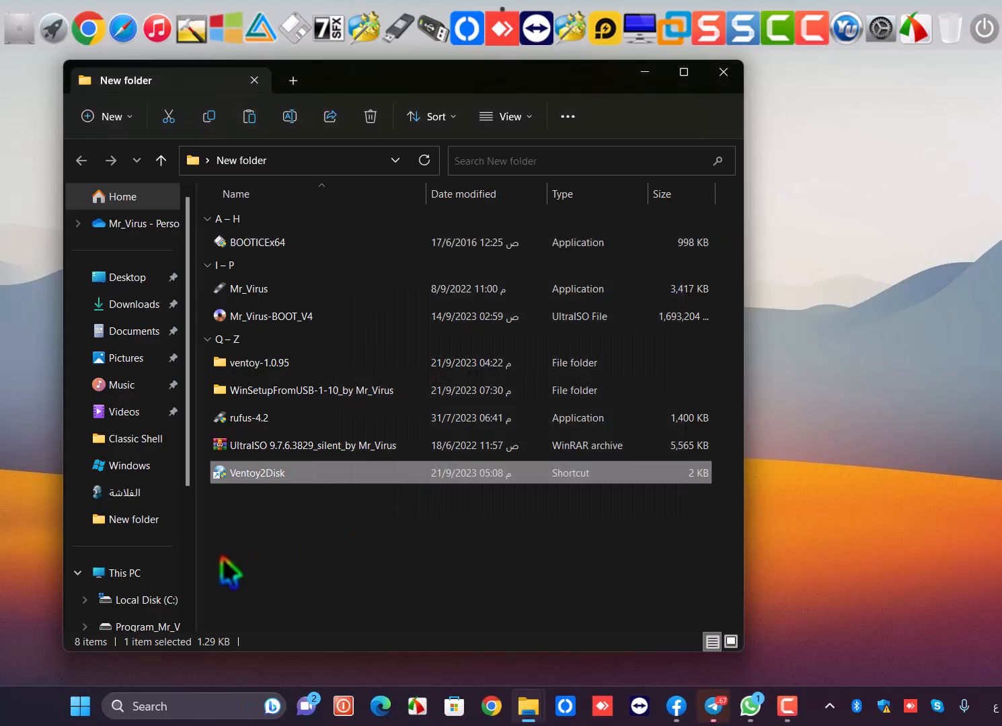
# Step: Launch rufus-4.2 from New folder and keep Mr_Virus-BOOT (F:) [64 GB] as the target device
pyautogui.click(296, 542)
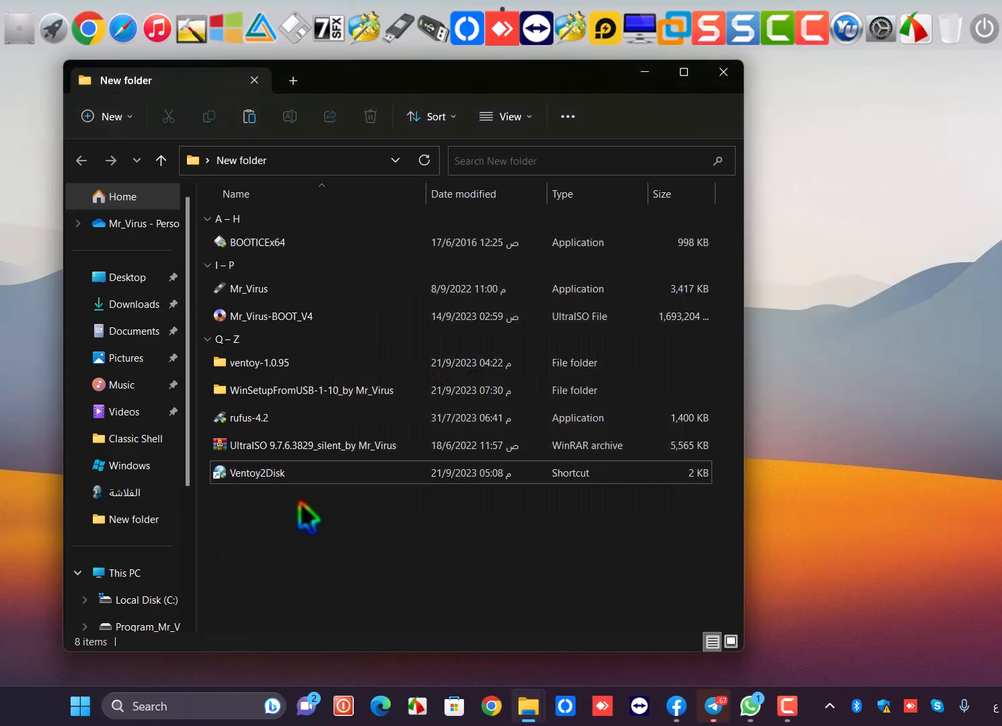
pyautogui.click(257, 426)
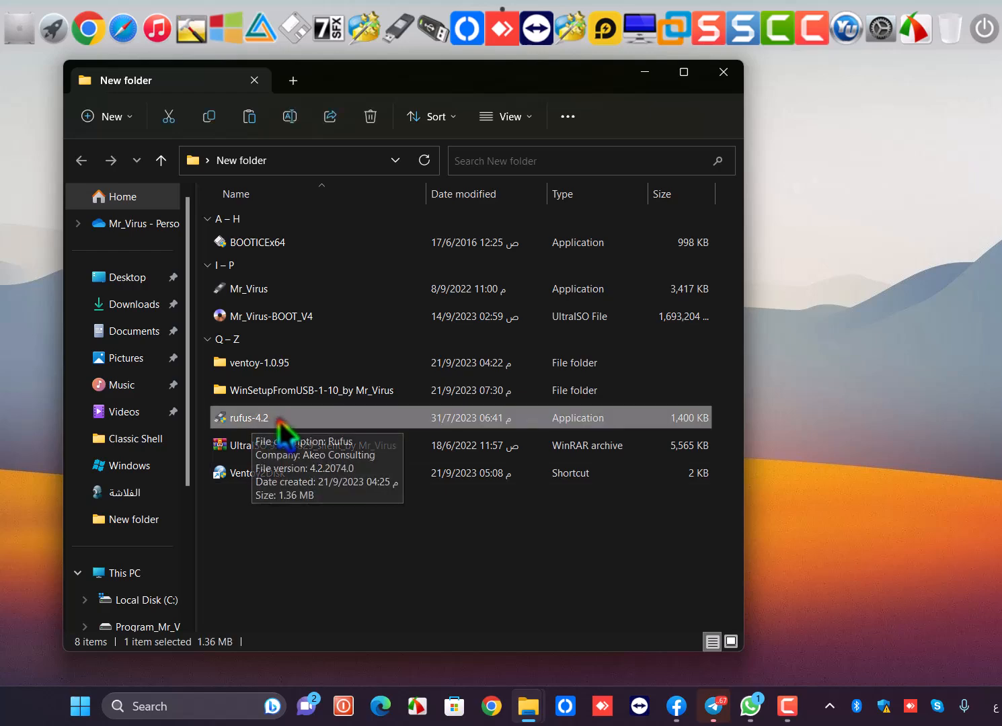
pyautogui.doubleClick(279, 421)
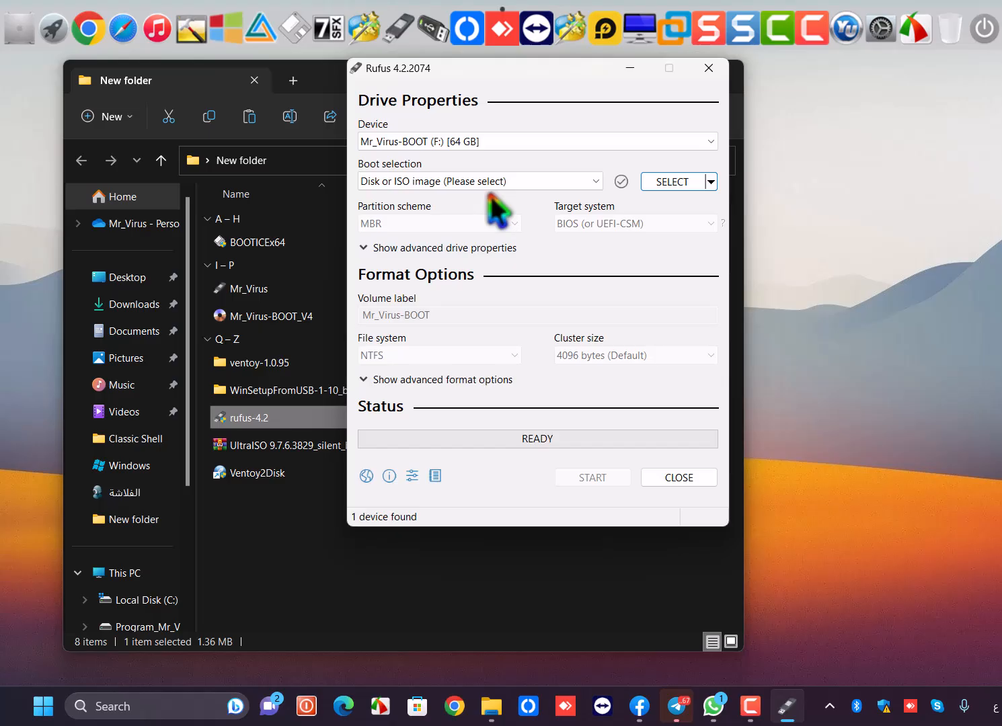
pyautogui.click(504, 143)
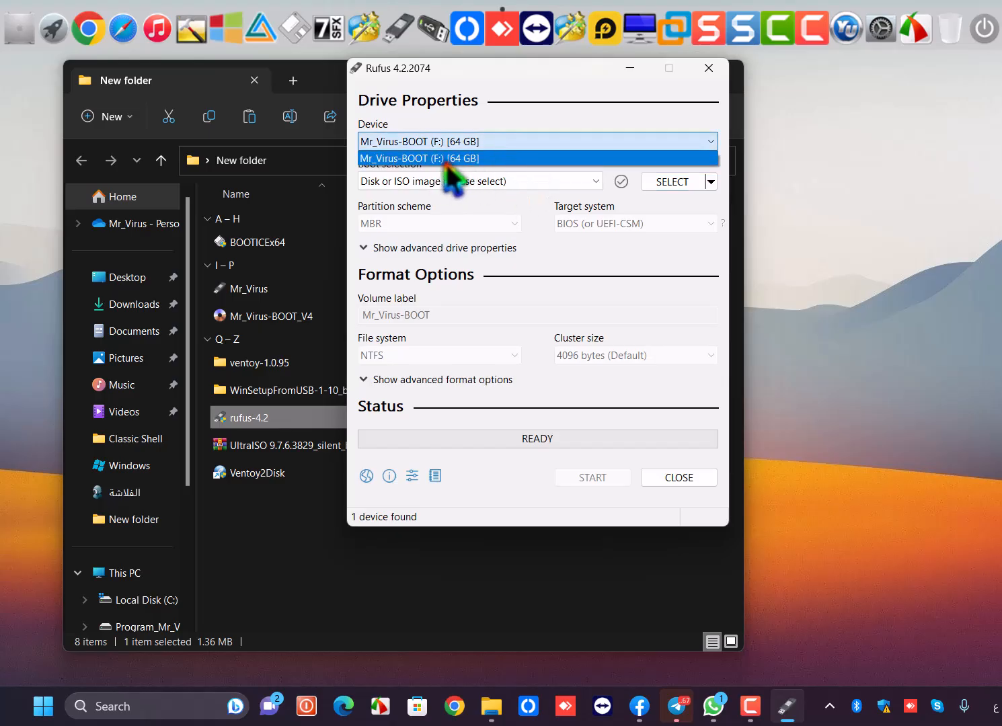
pyautogui.click(676, 186)
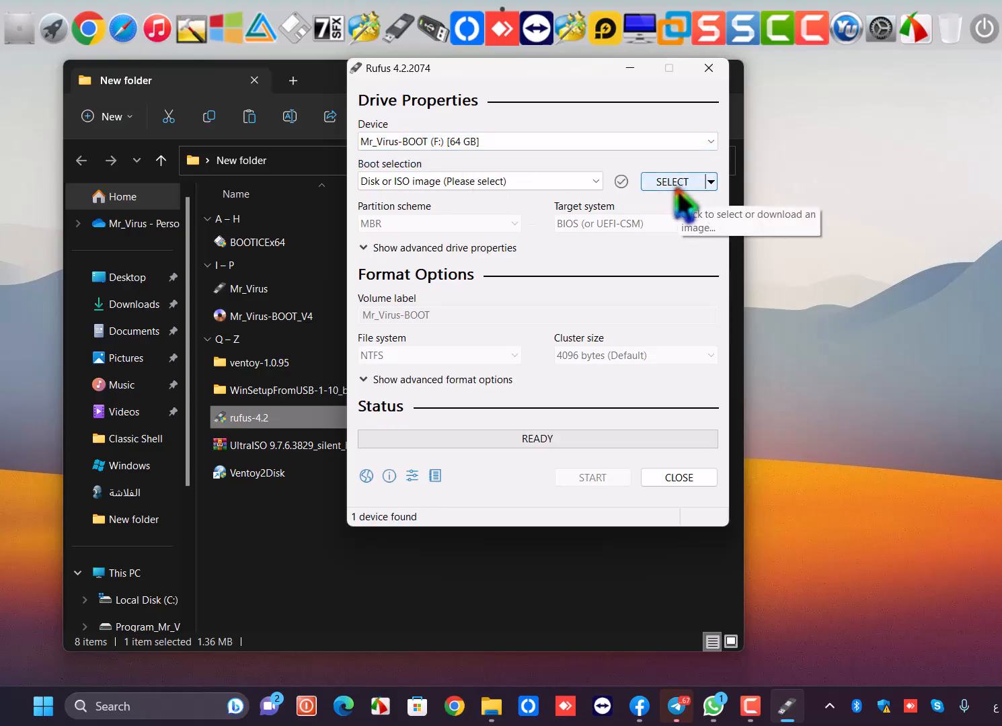
# Step: Load the Mr_Virus-BOOT_V4 image from New folder on the Desktop as the Rufus boot selection
pyautogui.click(678, 189)
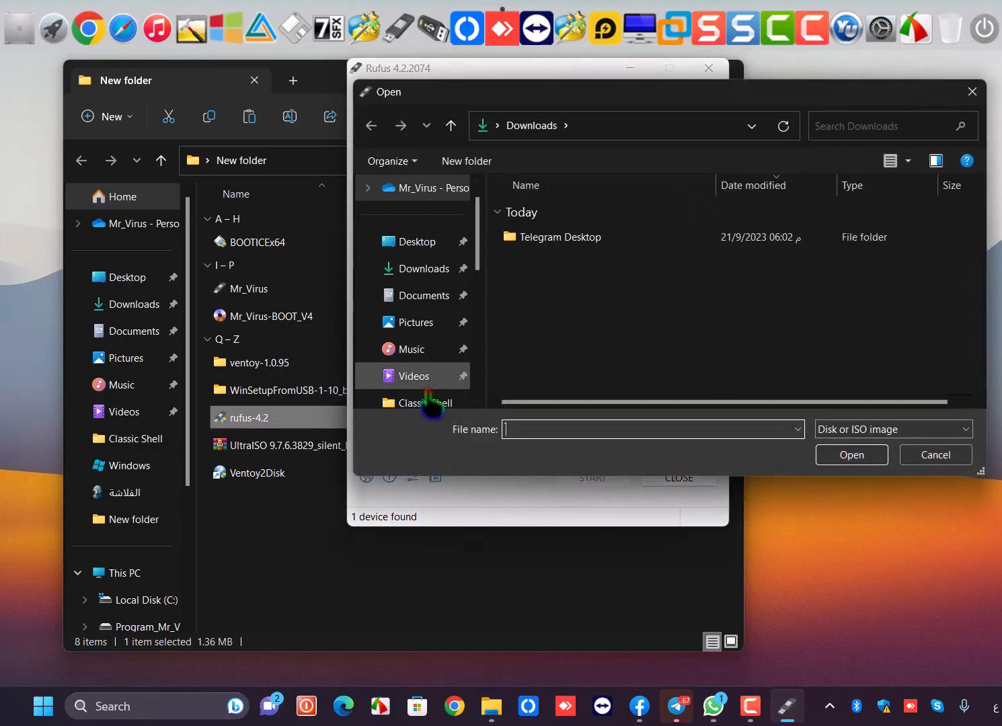
pyautogui.scroll(1, 428, 402)
pyautogui.click(431, 268)
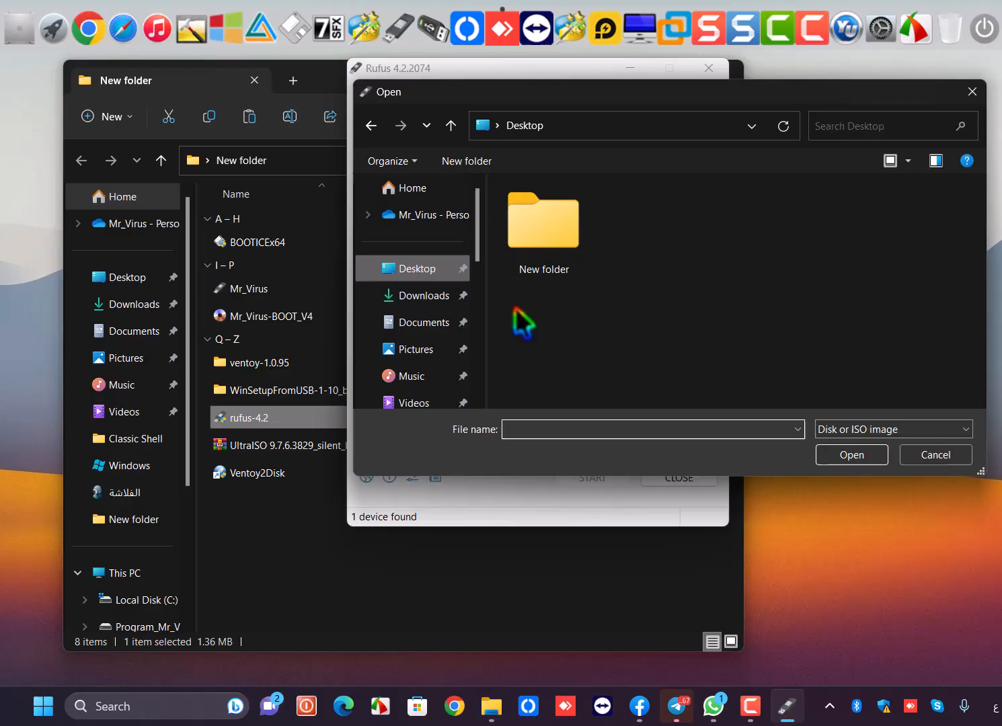
pyautogui.doubleClick(565, 247)
pyautogui.click(582, 276)
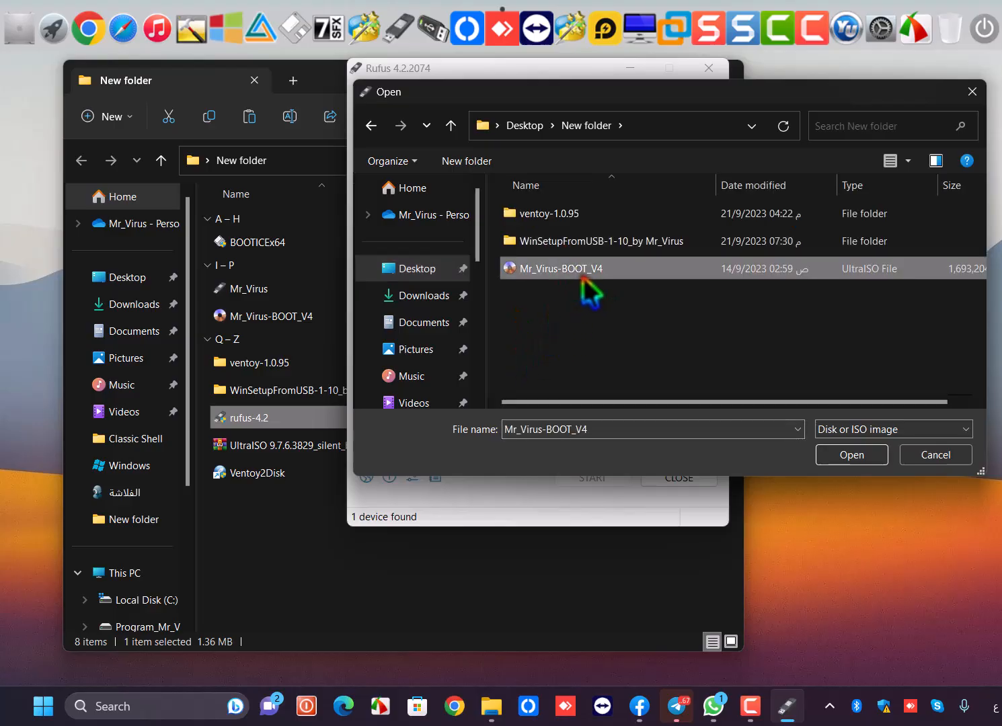
pyautogui.doubleClick(583, 277)
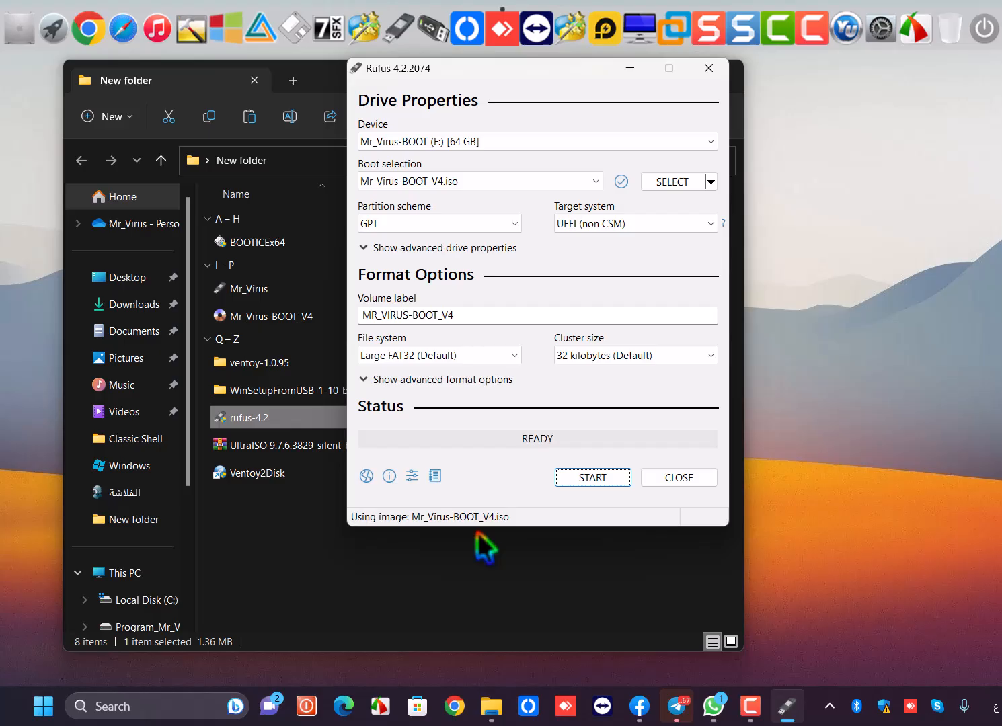
# Step: Switch Rufus to the MBR partition scheme with BIOS or UEFI as the target system
pyautogui.hotkey('alt', 'e')
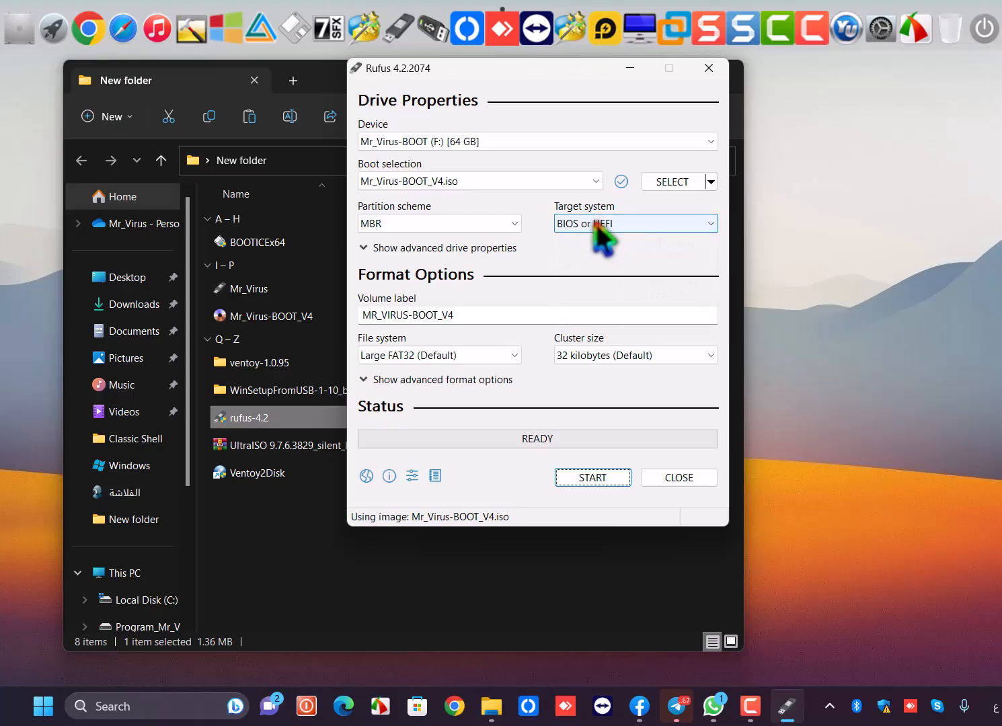
pyautogui.click(515, 227)
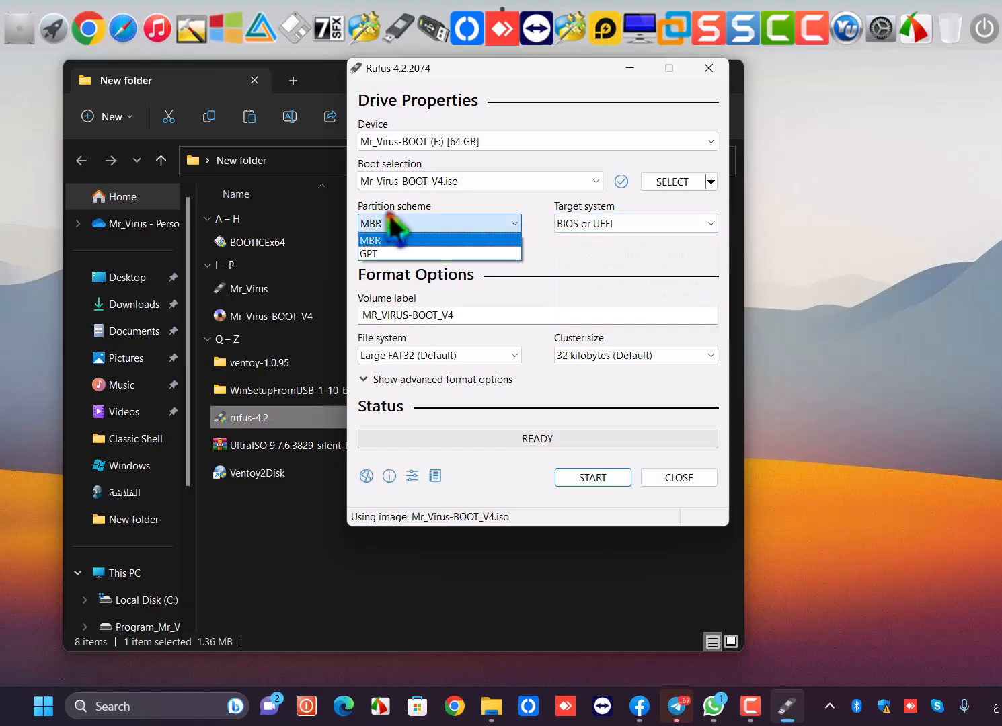
pyautogui.click(391, 224)
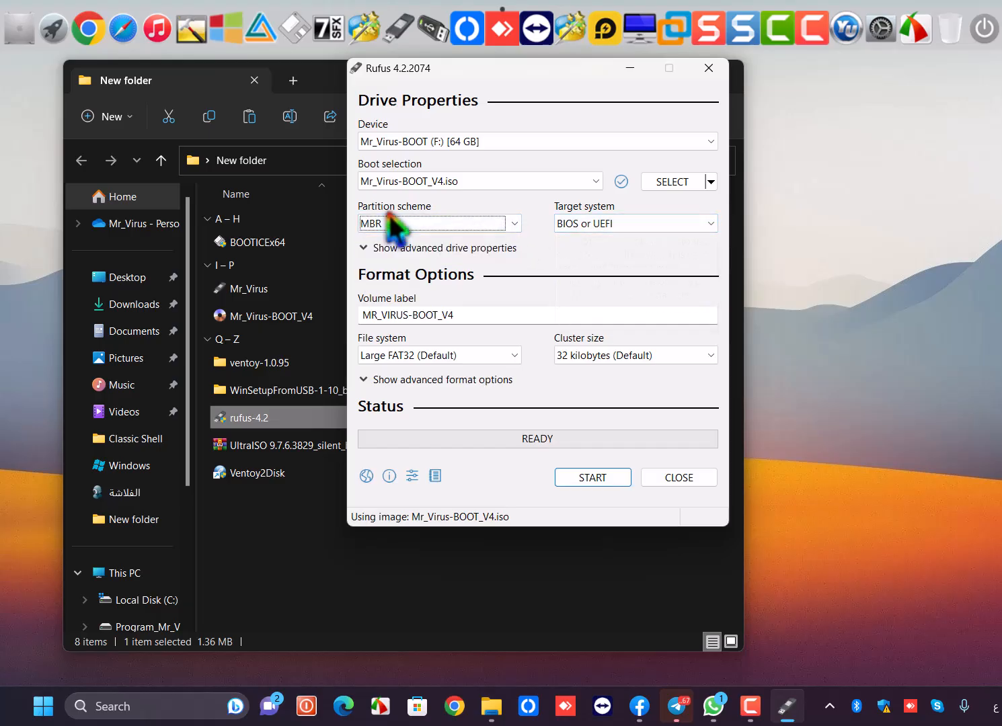
# Step: Highlight the volume label and check the available file system choices, leaving both as they are
pyautogui.doubleClick(479, 314)
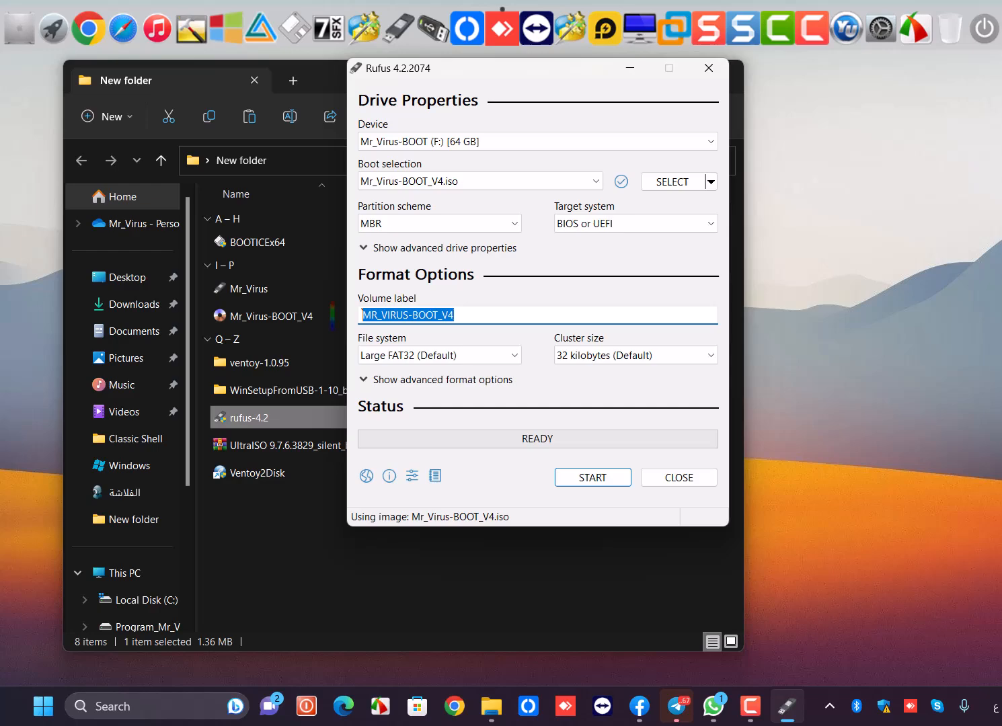
pyautogui.click(516, 357)
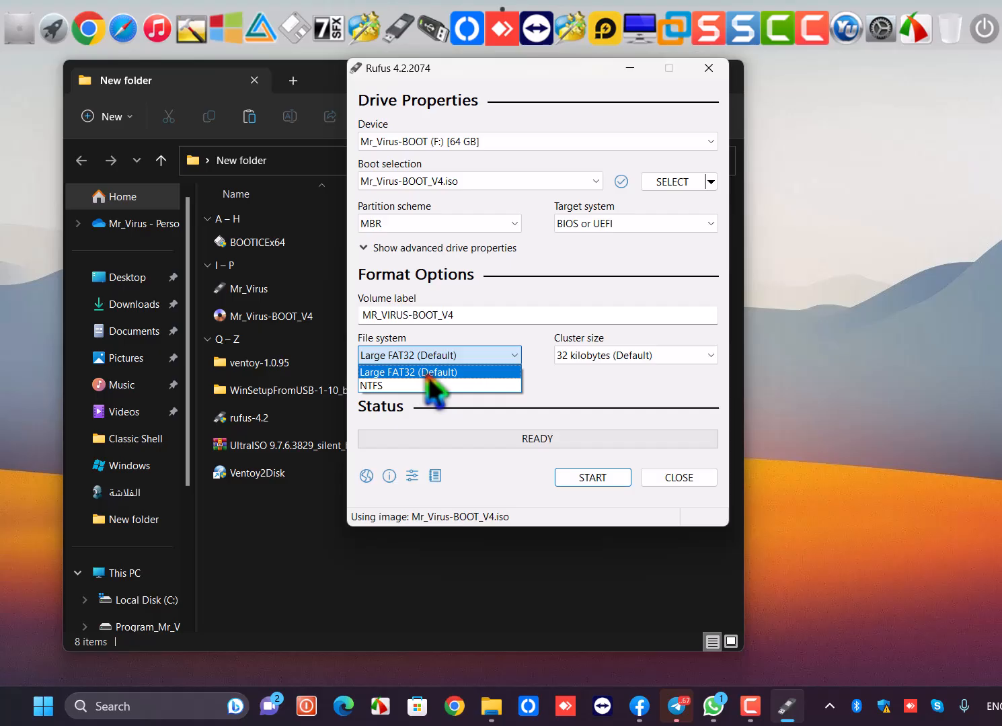
pyautogui.click(121, 573)
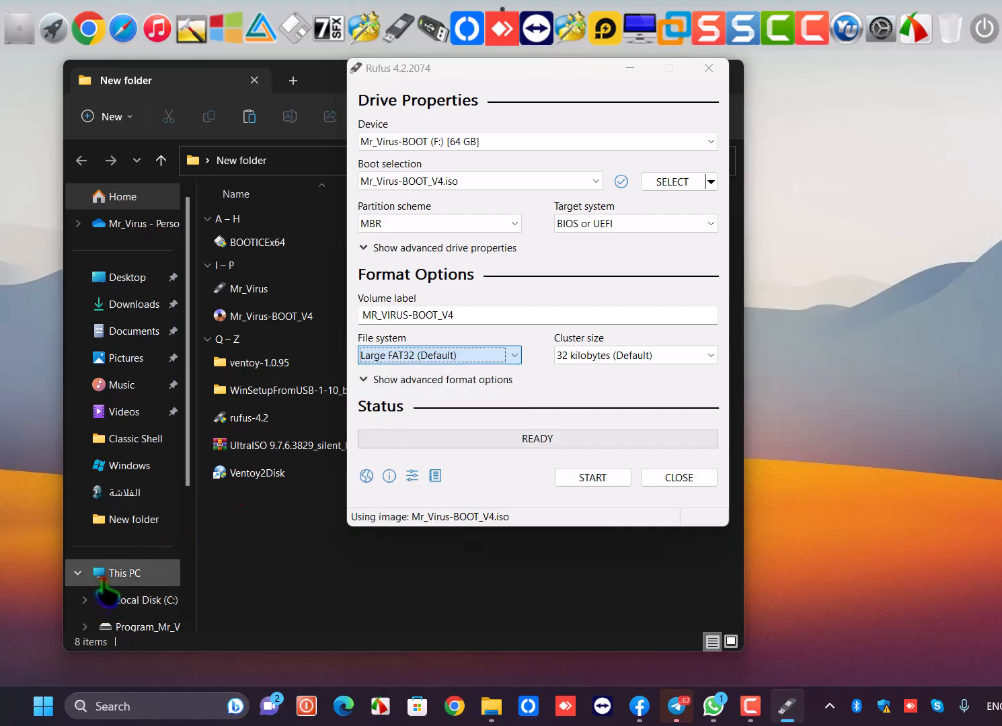
# Step: Open drive Mr_Virus-BOOT (F:) from This PC, and sort its files by size with the largest first
pyautogui.click(121, 573)
pyautogui.doubleClick(508, 304)
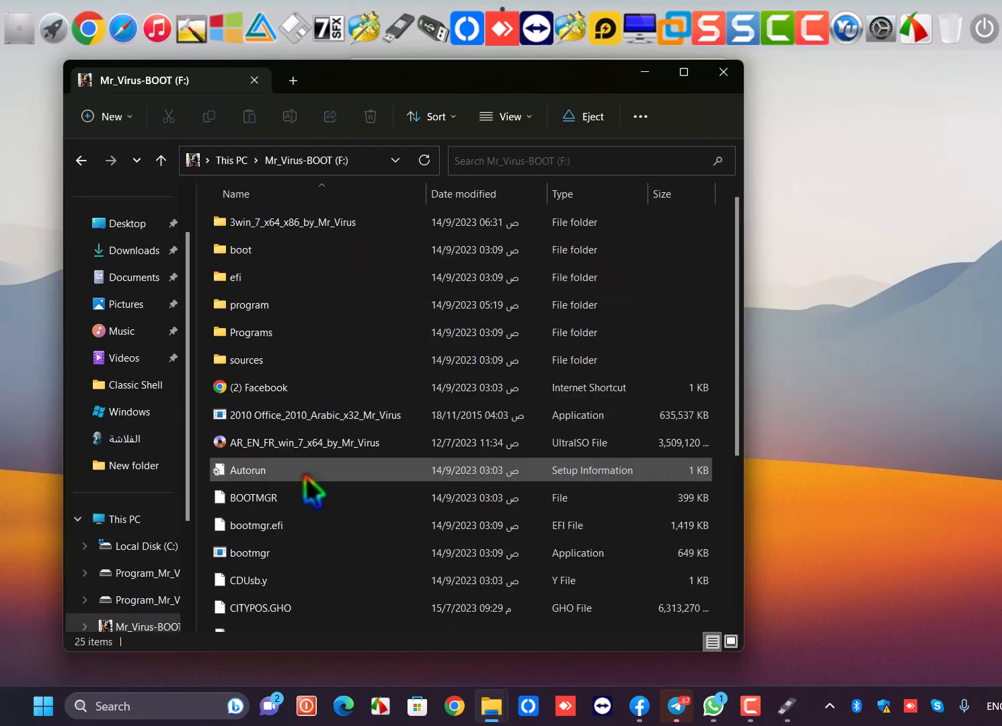
pyautogui.click(298, 441)
pyautogui.scroll(-3, 306, 448)
pyautogui.scroll(2, 484, 322)
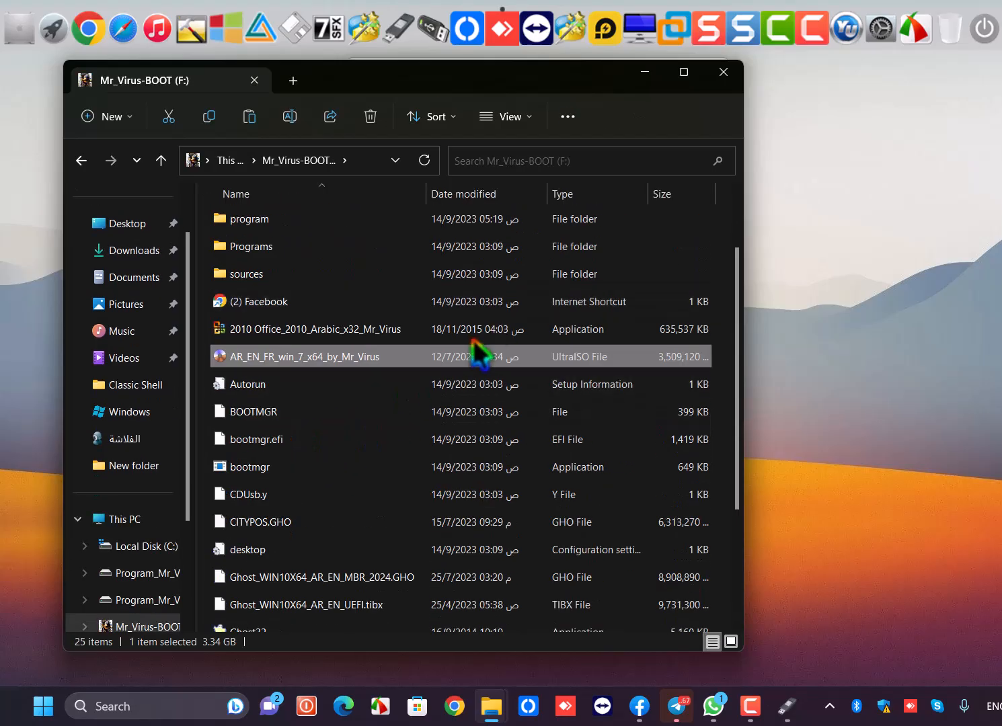
pyautogui.click(673, 199)
pyautogui.click(667, 225)
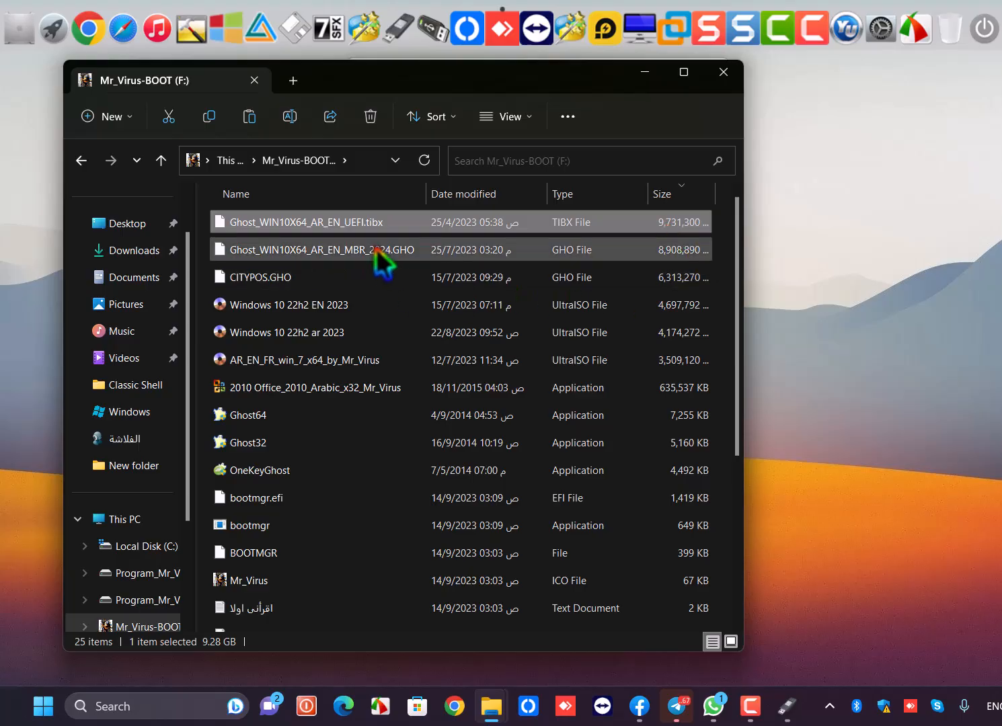
# Step: Check the size of Ghost_WIN10X64_AR_EN_UEFI.tibx in its properties, and close the file browser window
pyautogui.rightClick(352, 226)
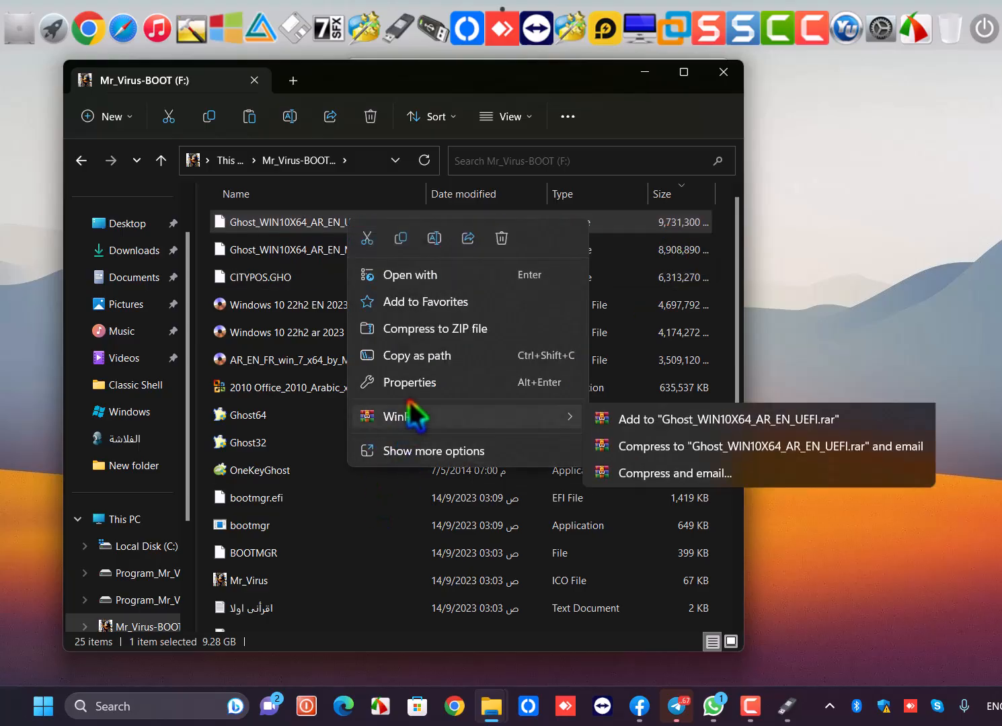
pyautogui.click(386, 378)
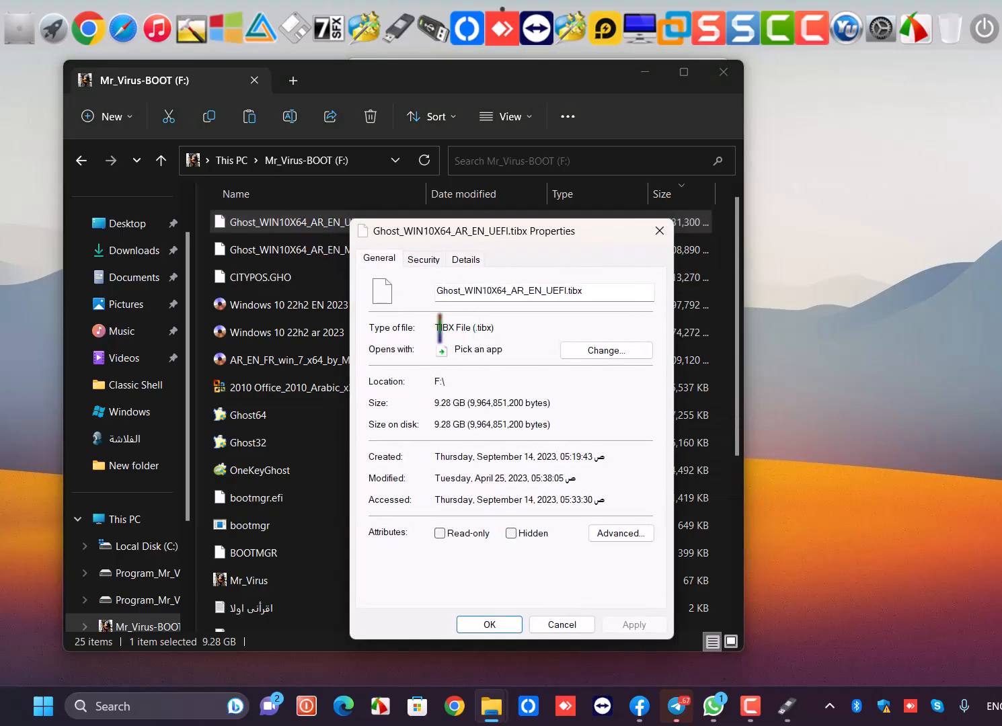
pyautogui.moveTo(506, 402); pyautogui.dragTo(435, 403)
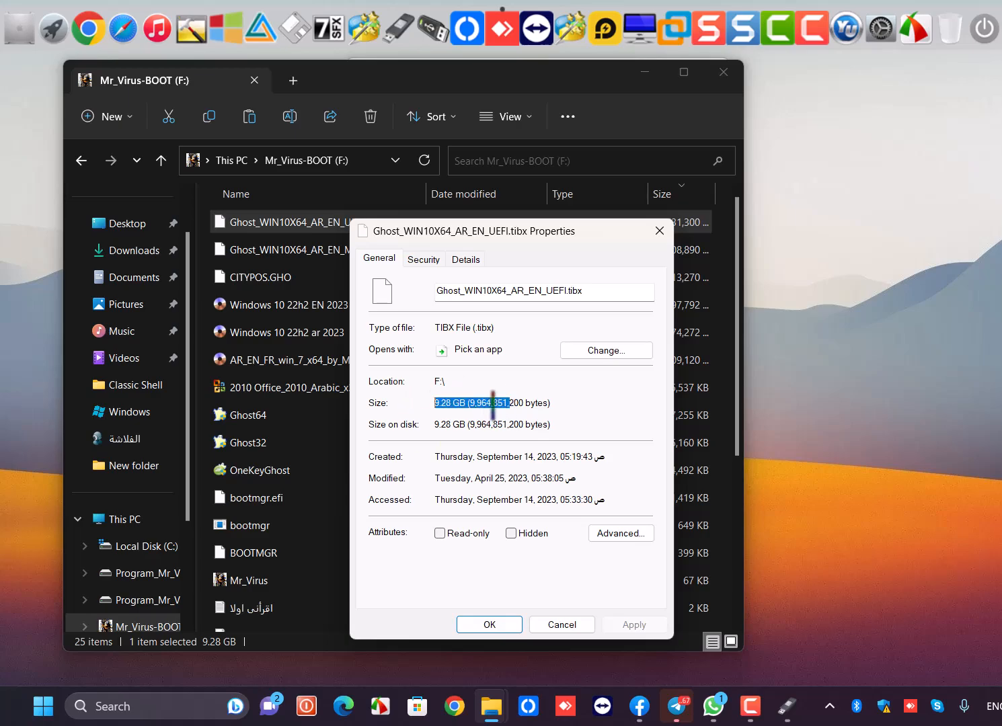
pyautogui.click(660, 231)
pyautogui.click(83, 162)
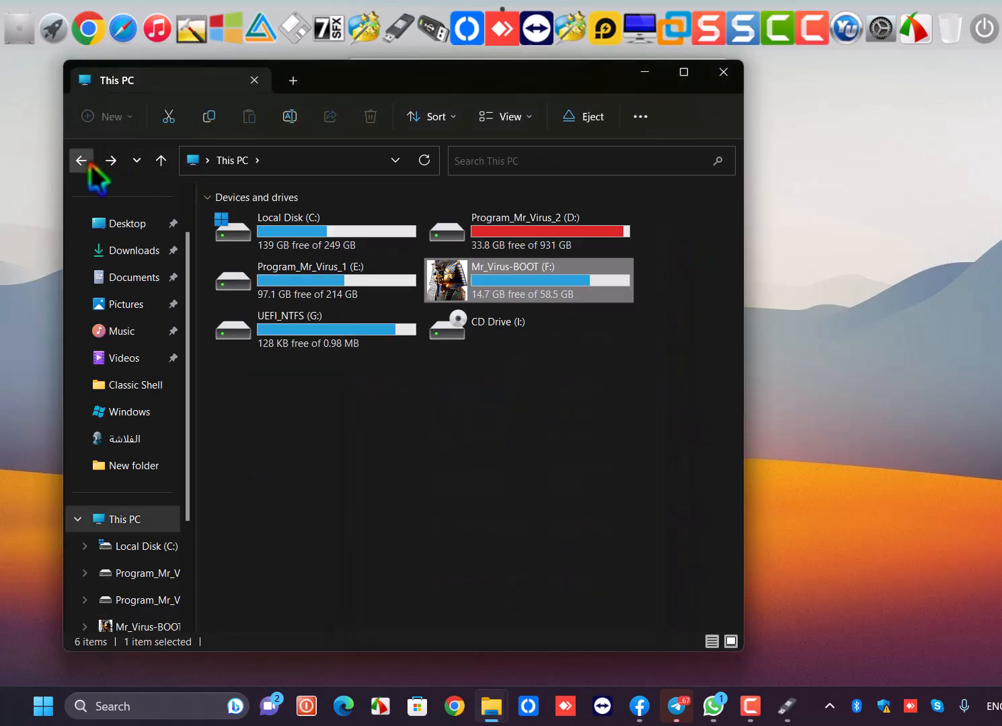
pyautogui.click(724, 73)
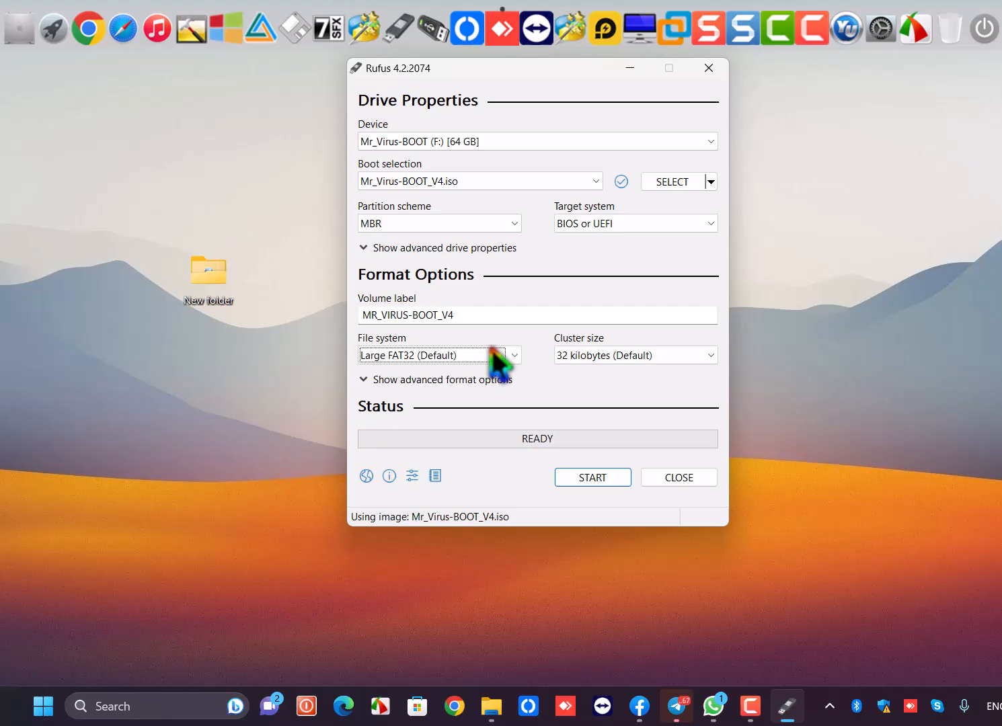
# Step: Set the Rufus file system to NTFS and return it to Large FAT32 (Default)
pyautogui.click(446, 359)
pyautogui.click(384, 387)
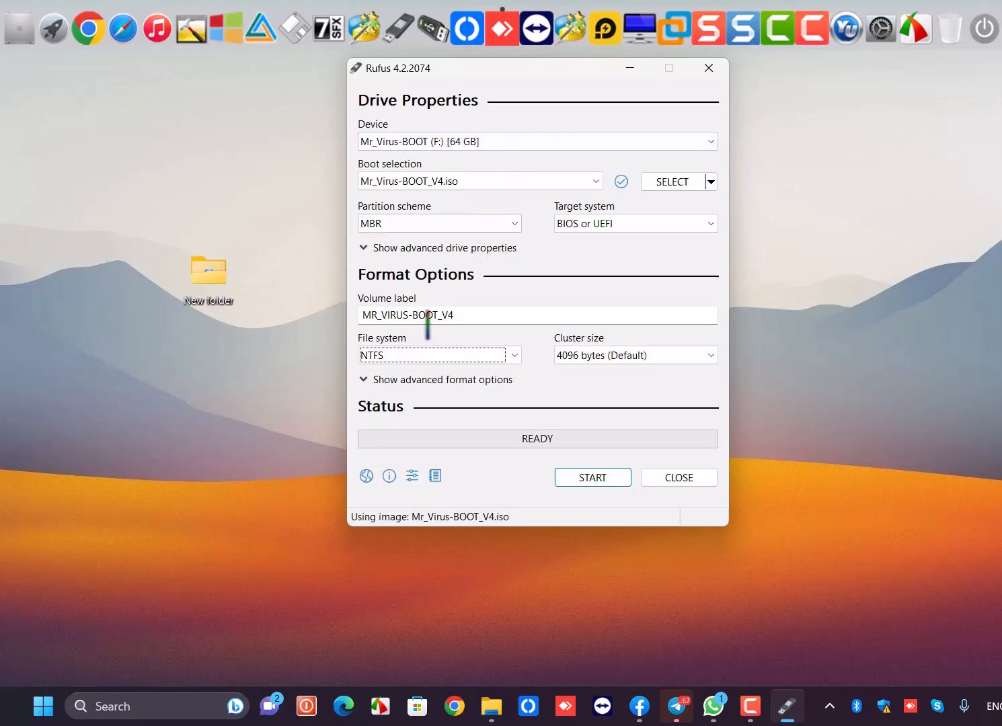
pyautogui.click(407, 356)
pyautogui.click(381, 376)
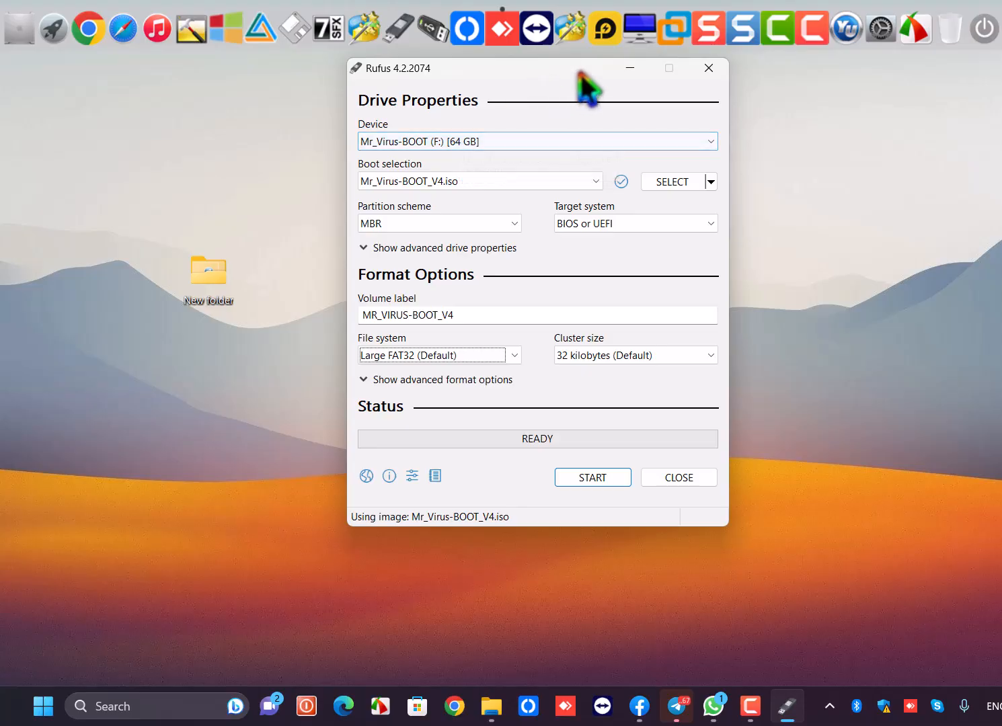
# Step: Launch MiniTool Partition Wizard
pyautogui.click(561, 50)
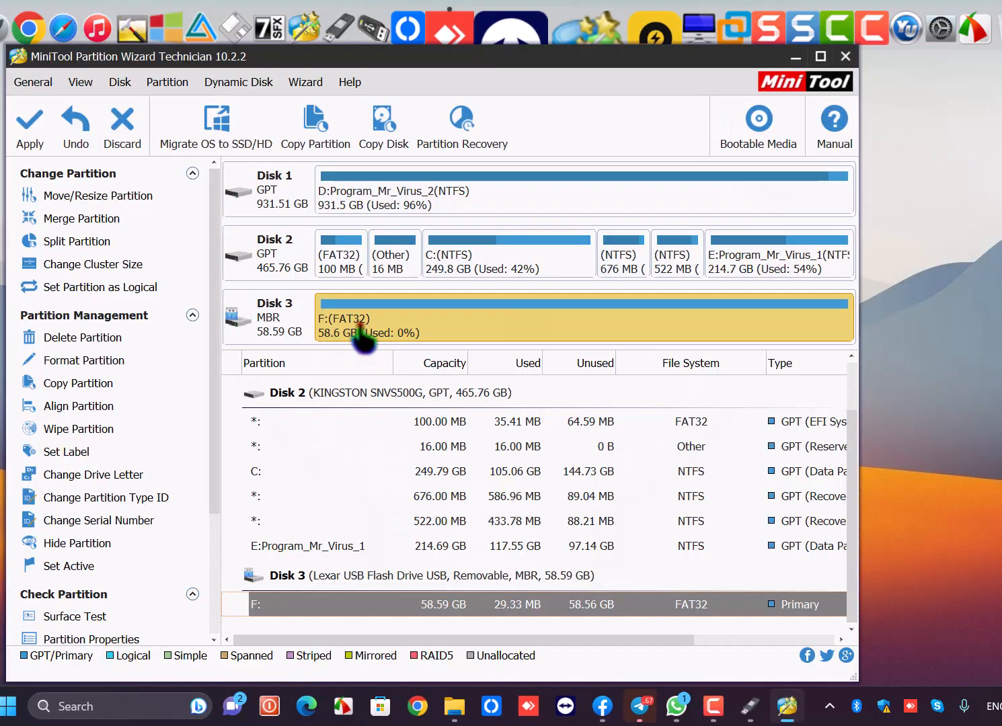
# Step: Resize partition F: on Disk 3 to 2 GB, leaving the remaining space unallocated after it
pyautogui.rightClick(450, 322)
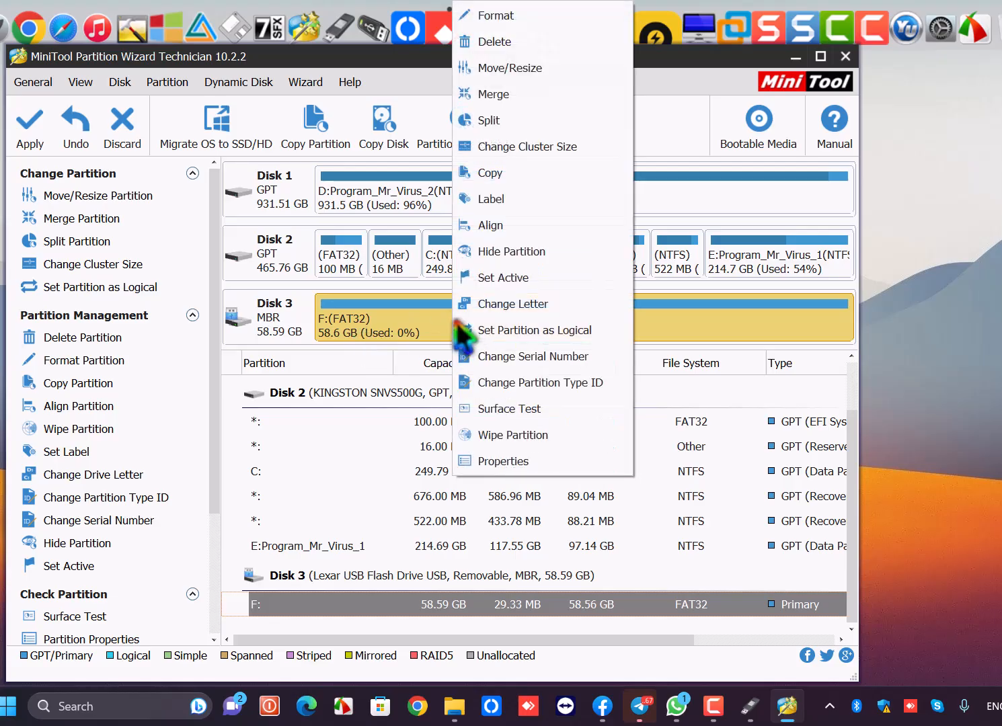
pyautogui.click(501, 70)
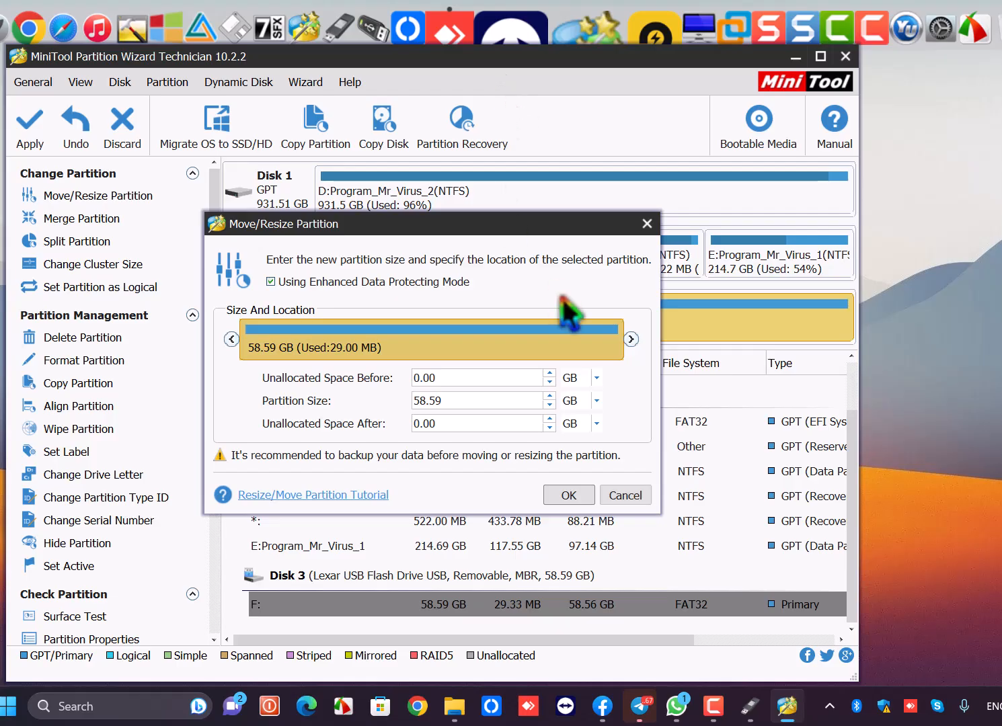
pyautogui.moveTo(633, 339); pyautogui.dragTo(379, 359)
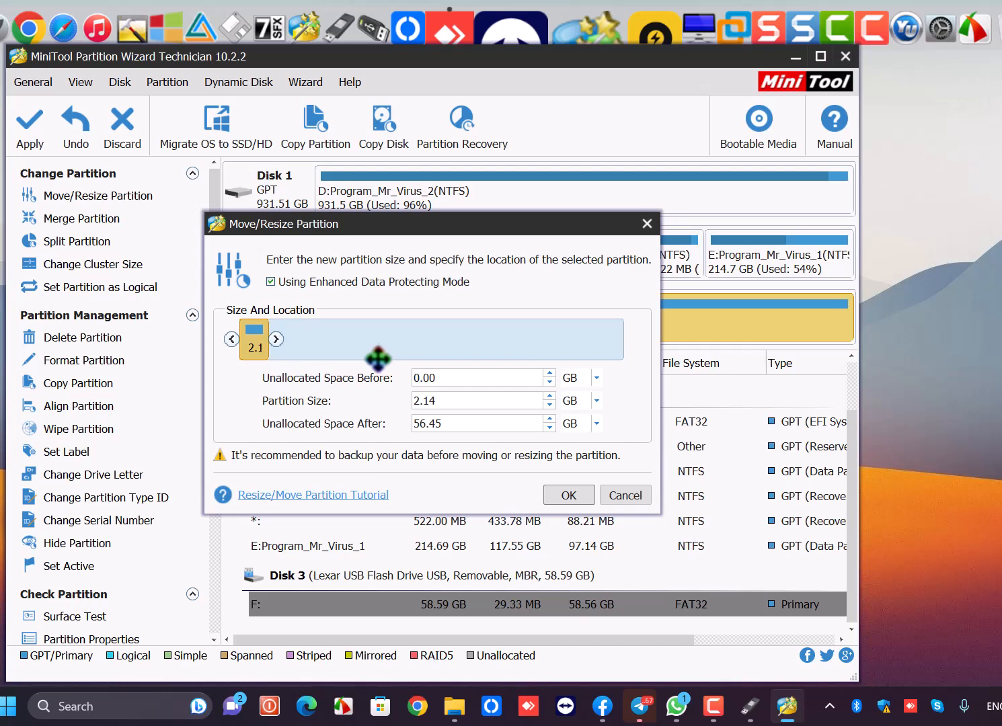
pyautogui.moveTo(434, 402); pyautogui.dragTo(400, 408)
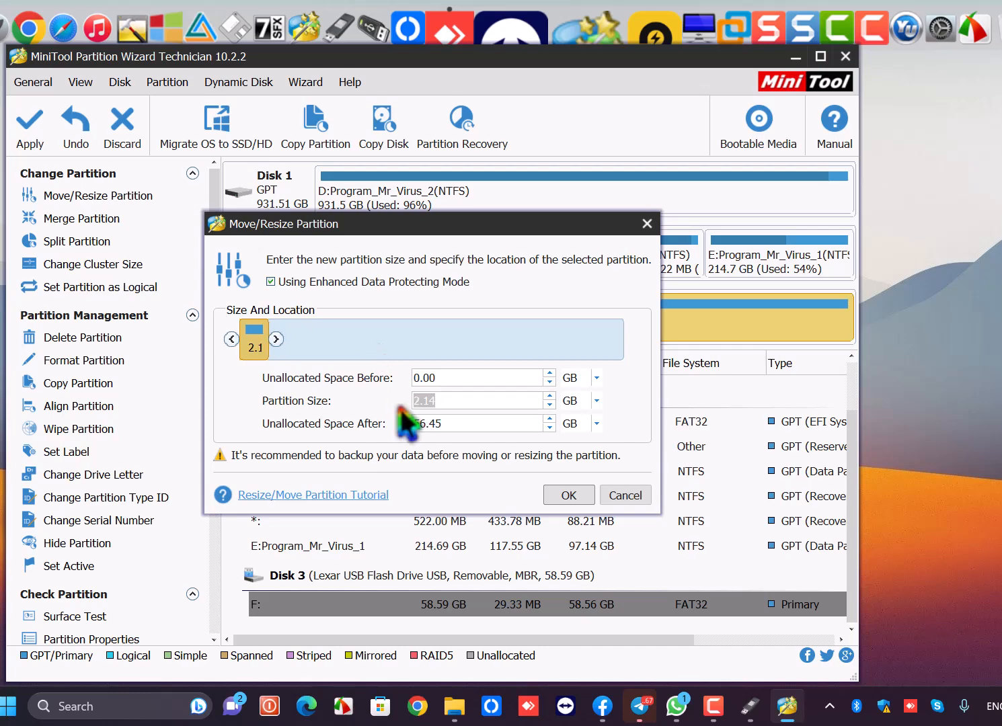
pyautogui.write('2')
pyautogui.click(570, 499)
# Step: Create a primary NTFS partition labelled DATA with drive letter G: in all of Disk 3's unallocated space
pyautogui.click(411, 330)
pyautogui.rightClick(438, 328)
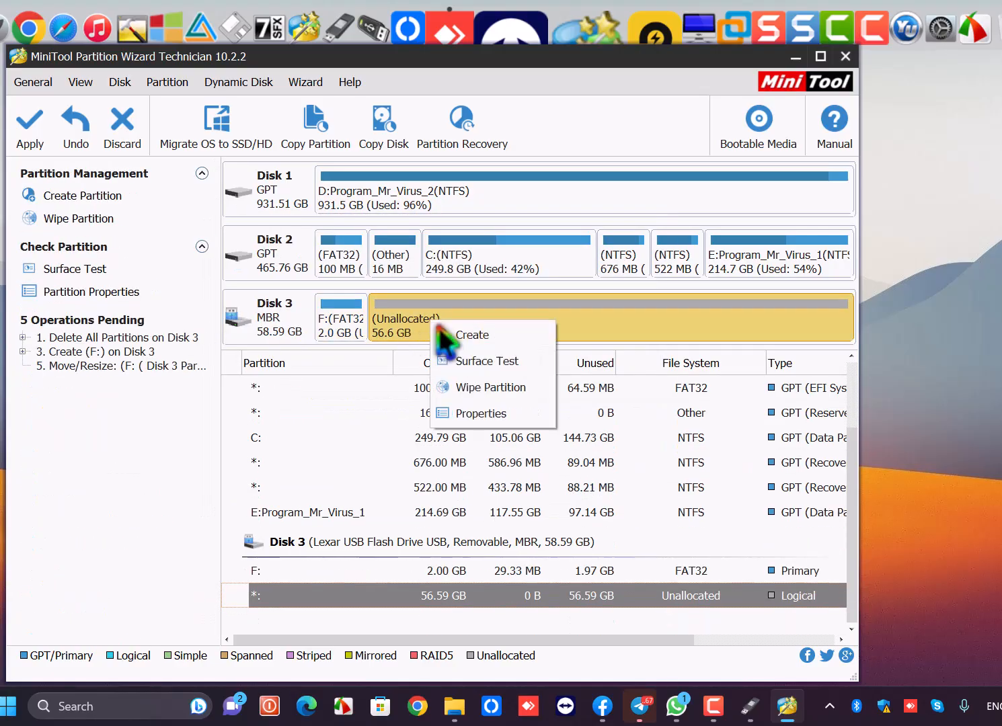
pyautogui.click(469, 337)
pyautogui.click(408, 412)
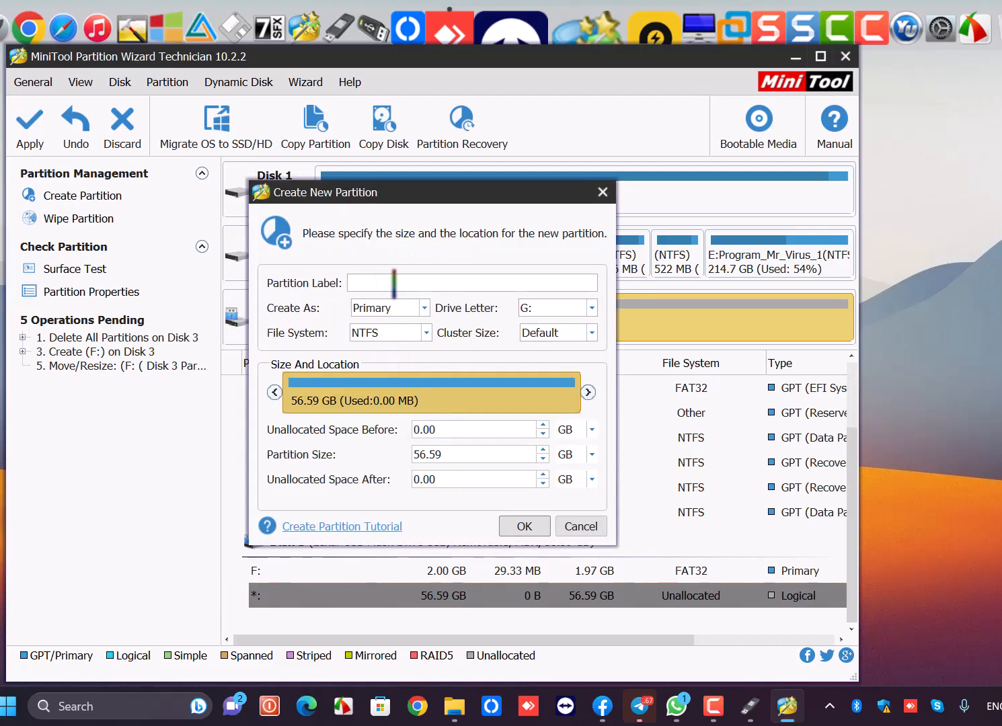
pyautogui.click(394, 284)
pyautogui.write('DATA')
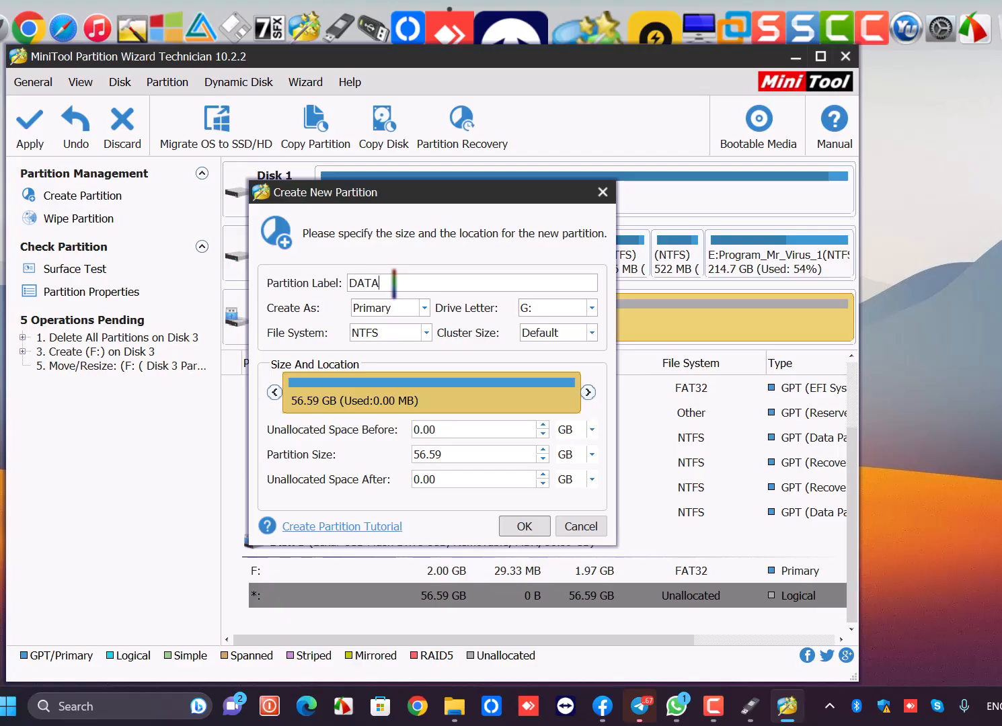
pyautogui.click(525, 528)
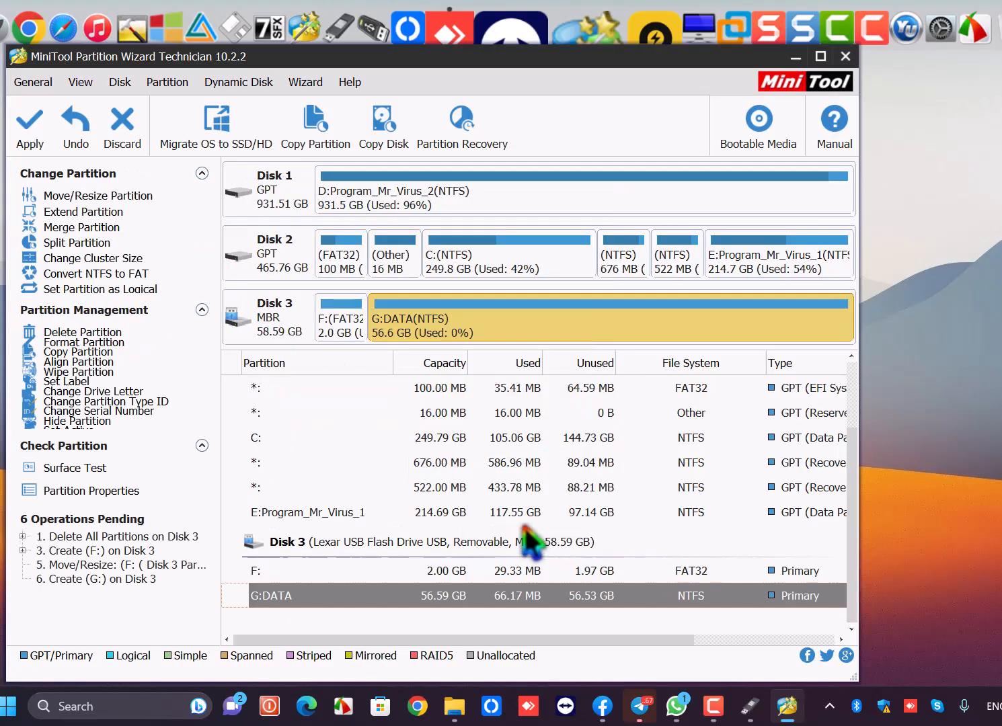
# Step: Hide the 2 GB FAT32 partition F: on Disk 3
pyautogui.click(330, 333)
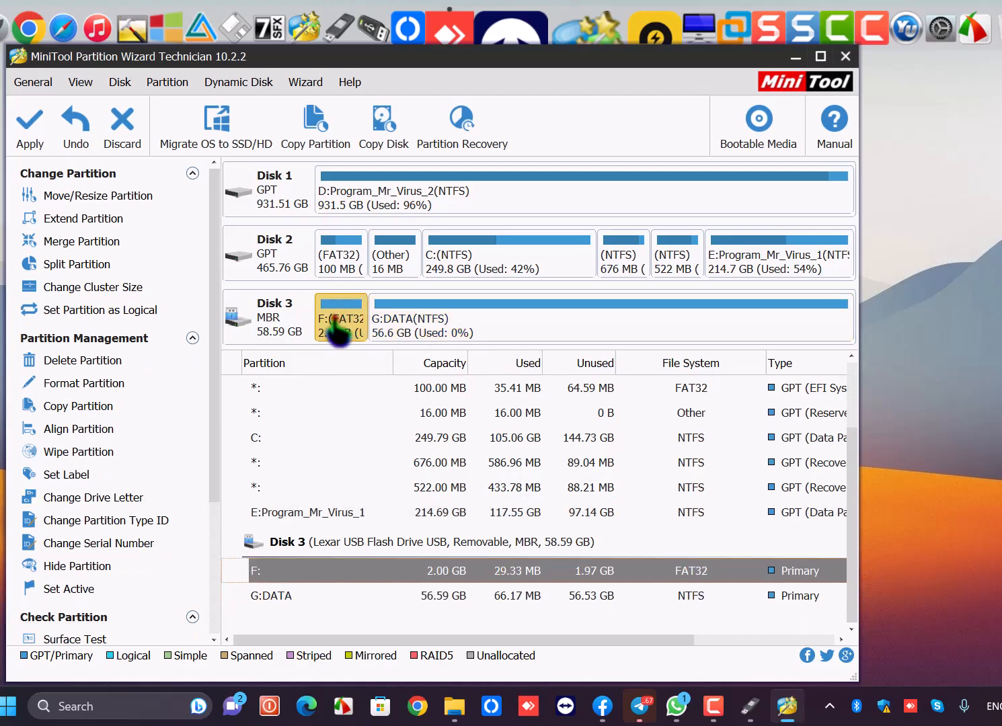
pyautogui.click(478, 329)
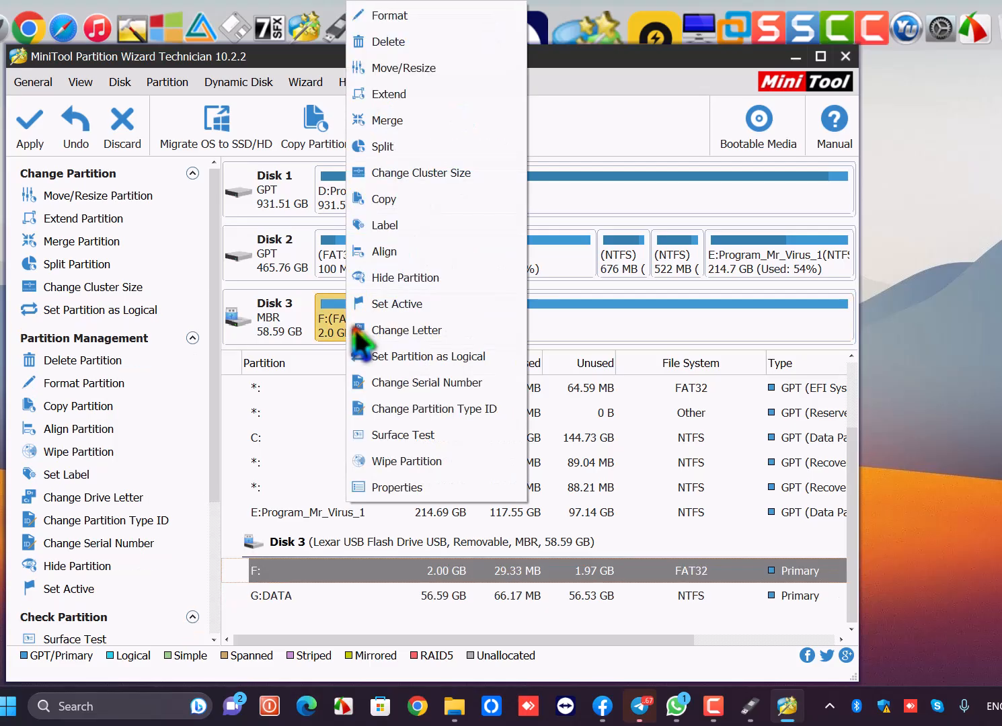
pyautogui.rightClick(346, 329)
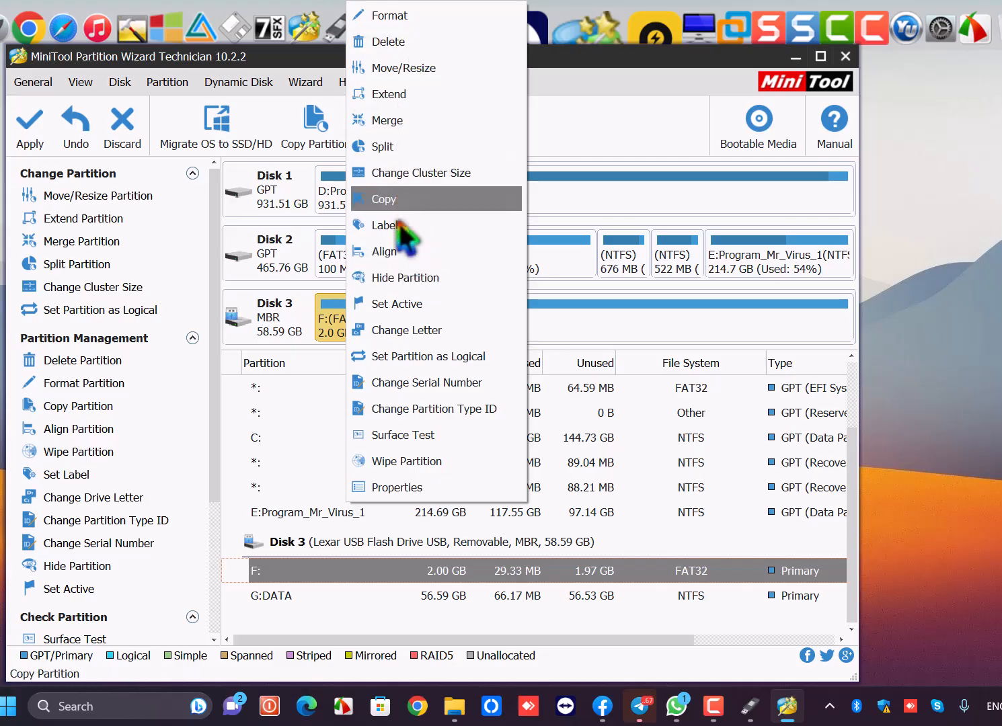
pyautogui.click(421, 283)
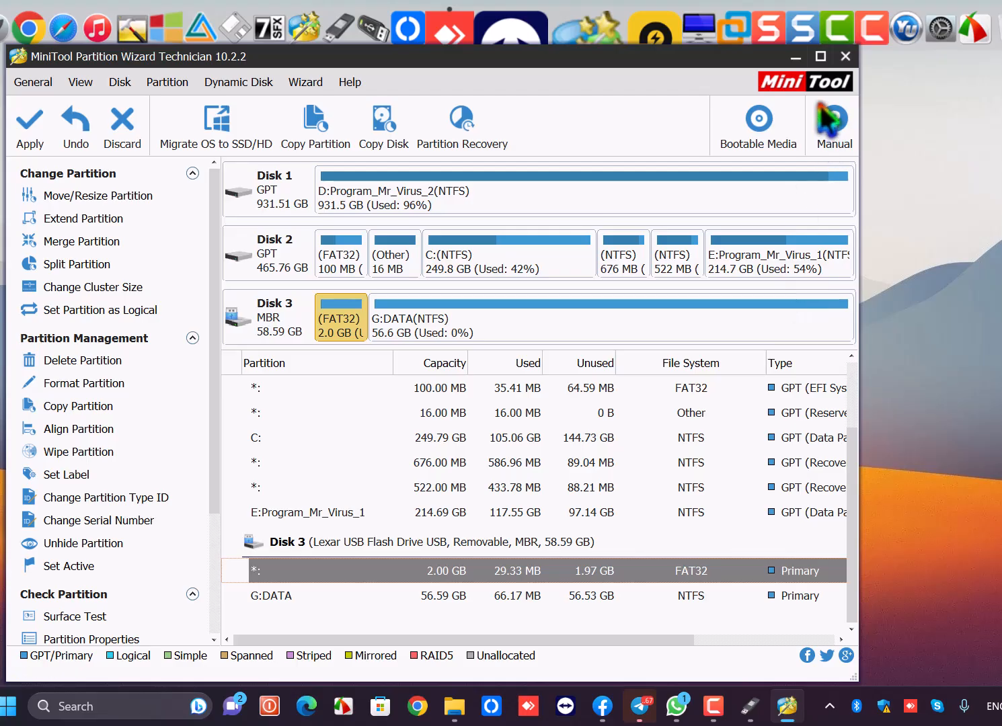
# Step: Compare the hidden FAT32 partition and the DATA partition on Disk 3 by selecting each in turn
pyautogui.click(522, 329)
pyautogui.click(329, 335)
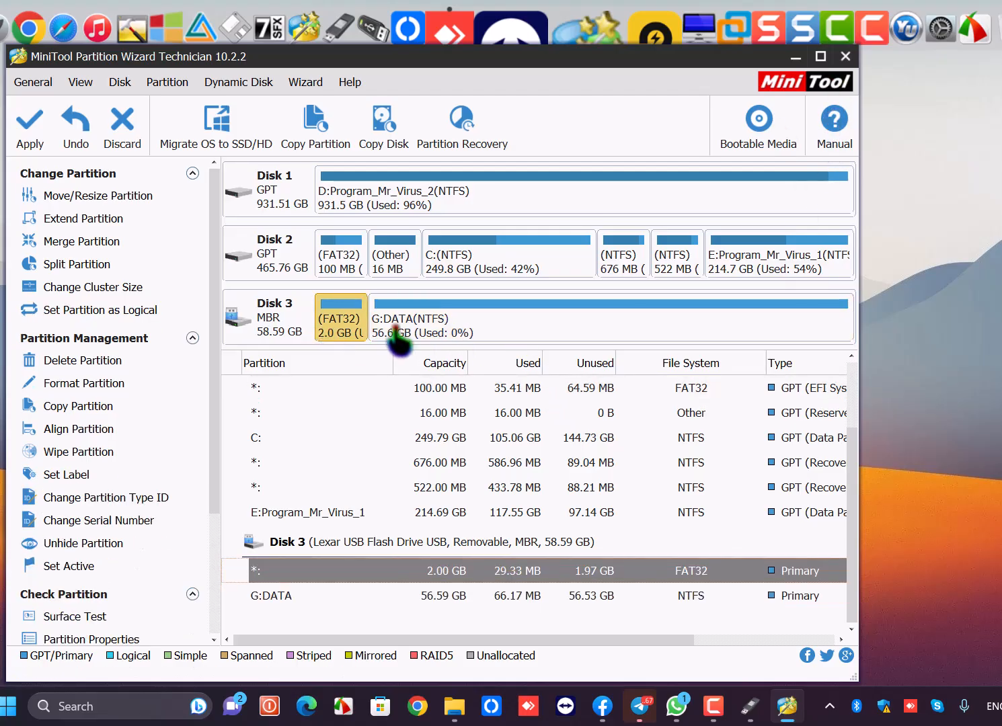
pyautogui.click(397, 331)
pyautogui.click(346, 334)
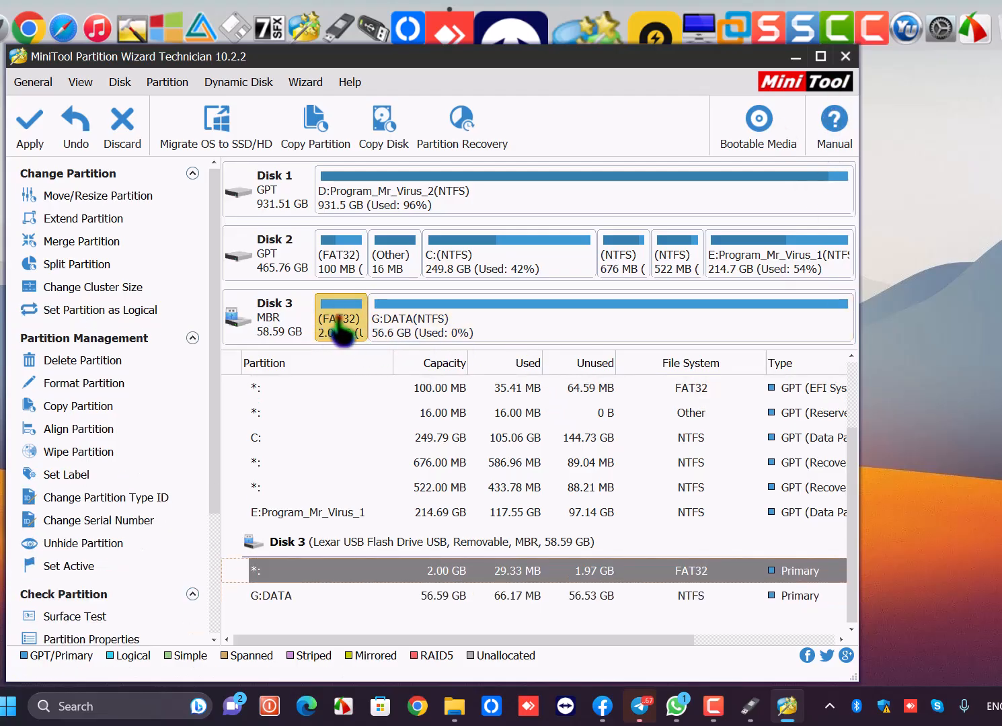
pyautogui.click(504, 329)
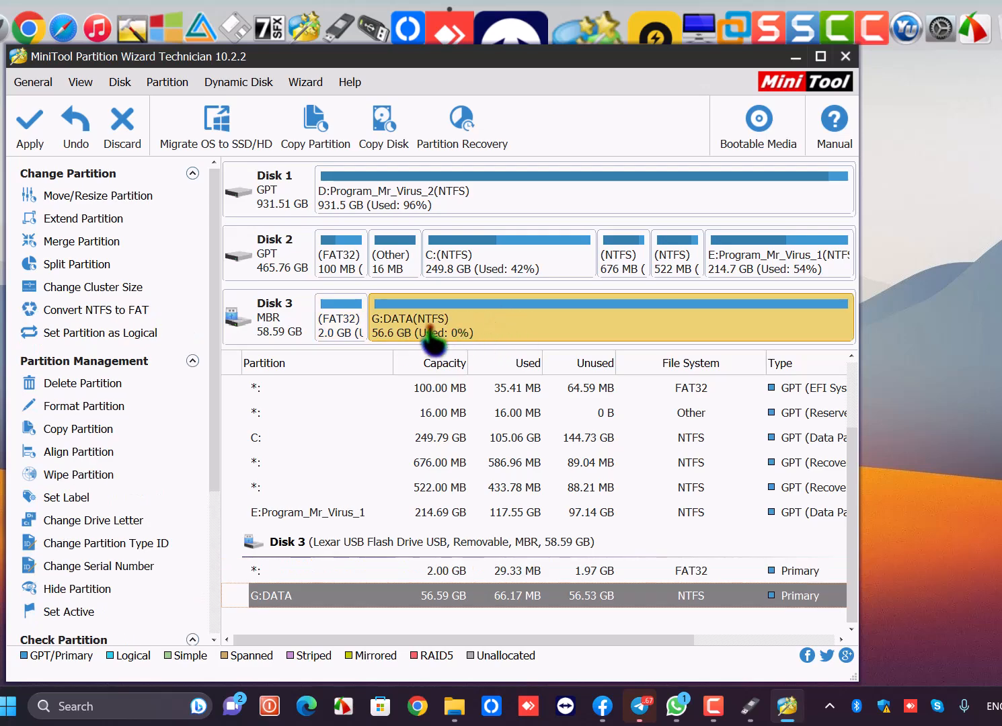
pyautogui.click(340, 332)
pyautogui.click(471, 327)
# Step: Exit MiniTool Partition Wizard without applying the pending operations, and close Rufus
pyautogui.click(845, 57)
pyautogui.click(406, 422)
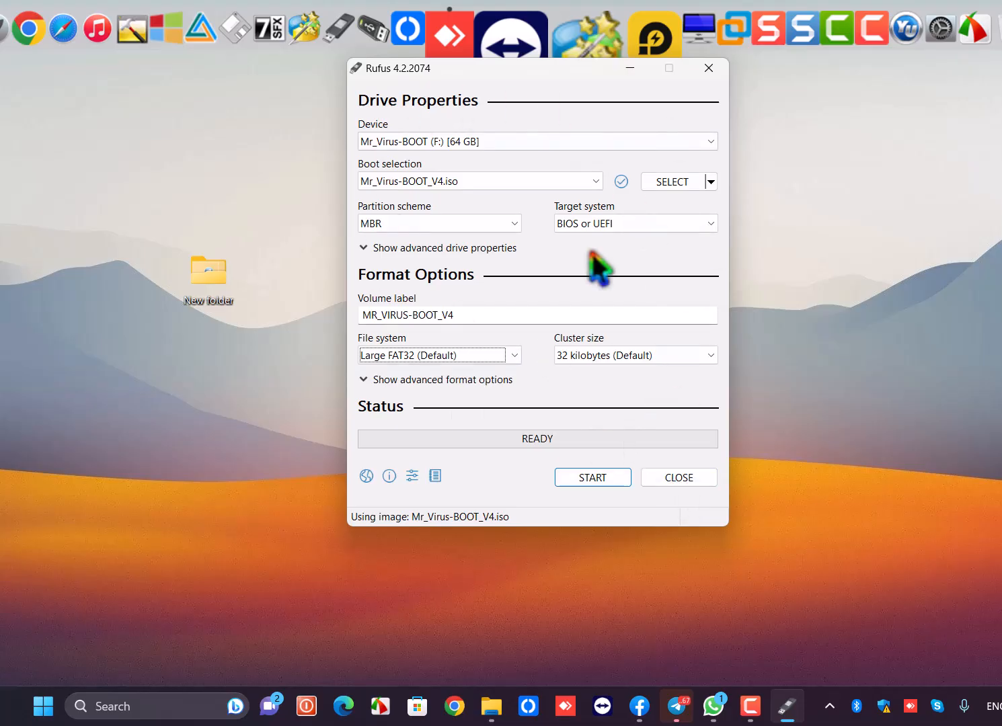
pyautogui.click(683, 481)
# Step: Open New folder on the desktop and go into the WinSetupFromUSB-1-10 folder down to its program files
pyautogui.doubleClick(200, 268)
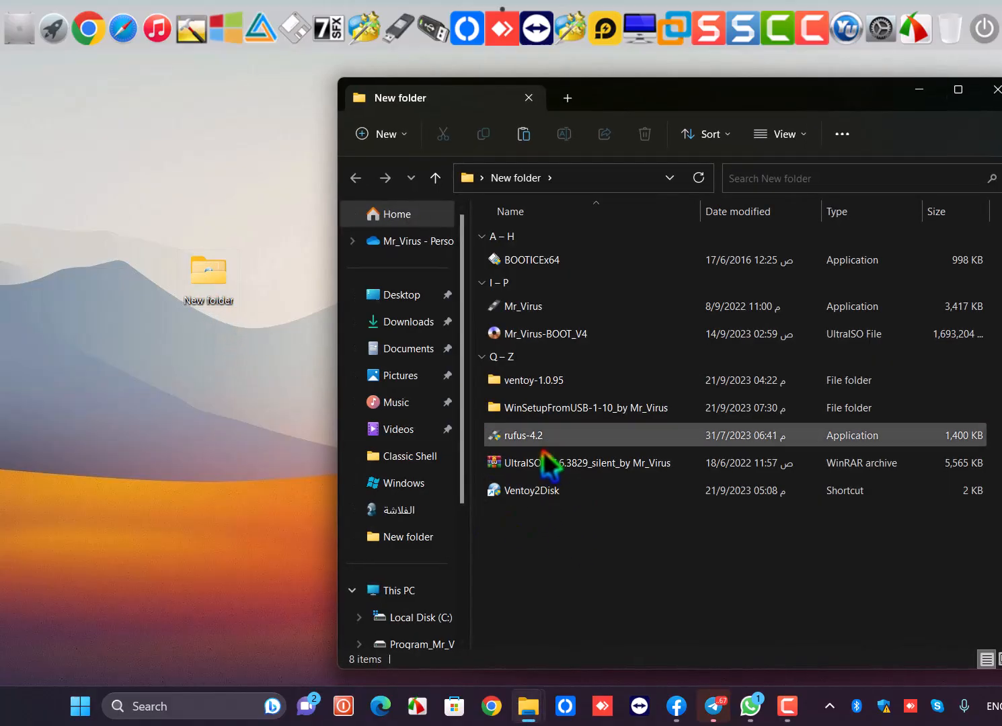
pyautogui.click(549, 388)
pyautogui.click(586, 412)
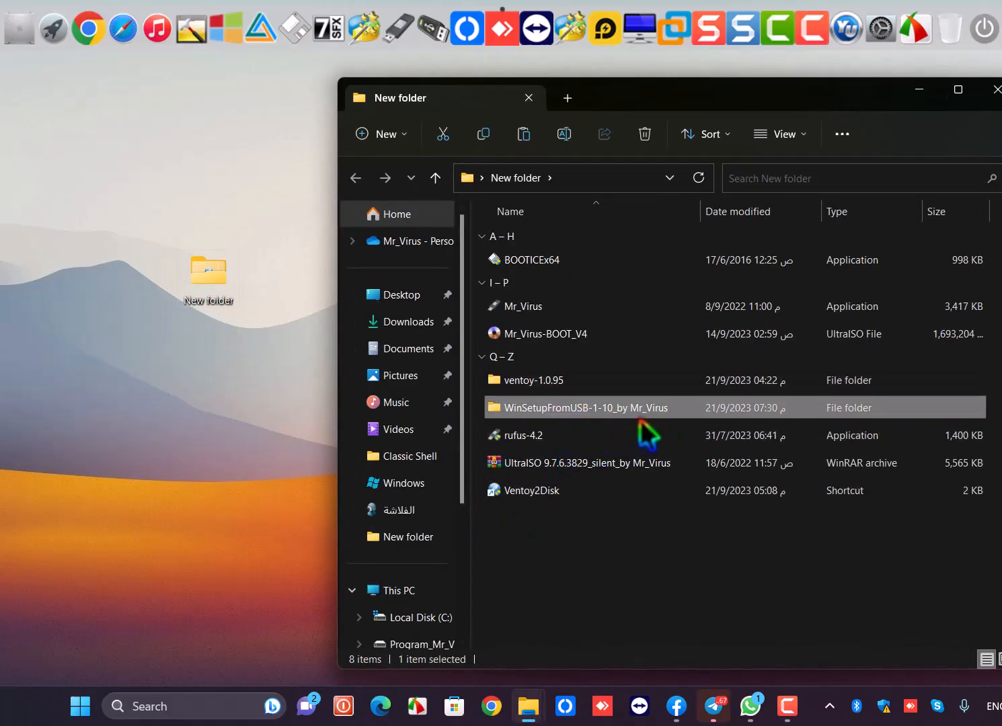
pyautogui.moveTo(653, 419)
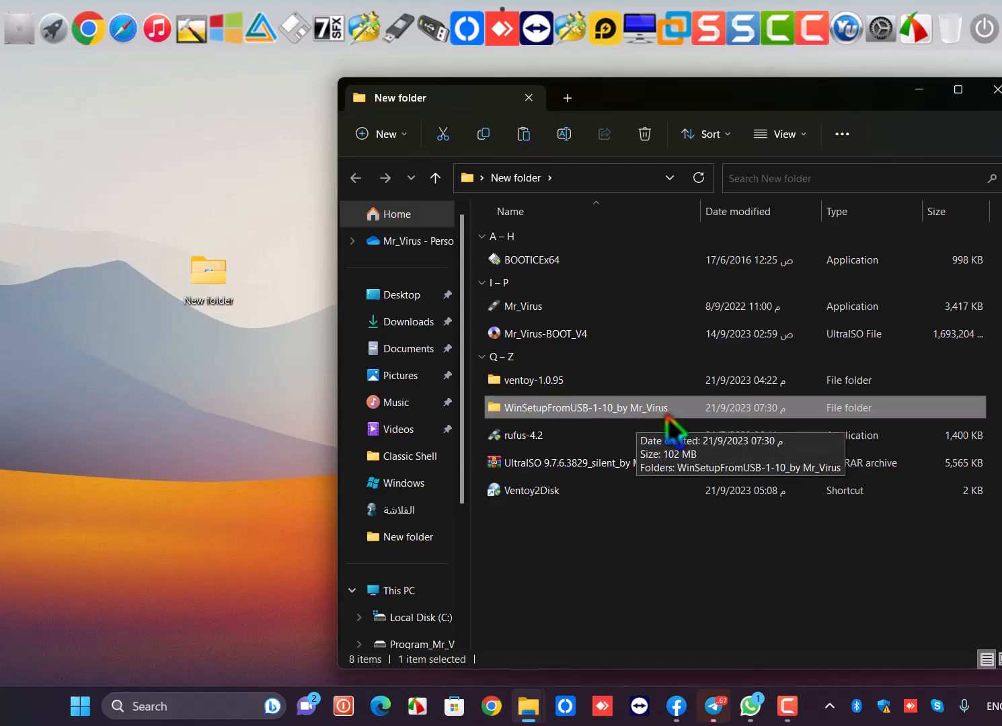
pyautogui.doubleClick(564, 416)
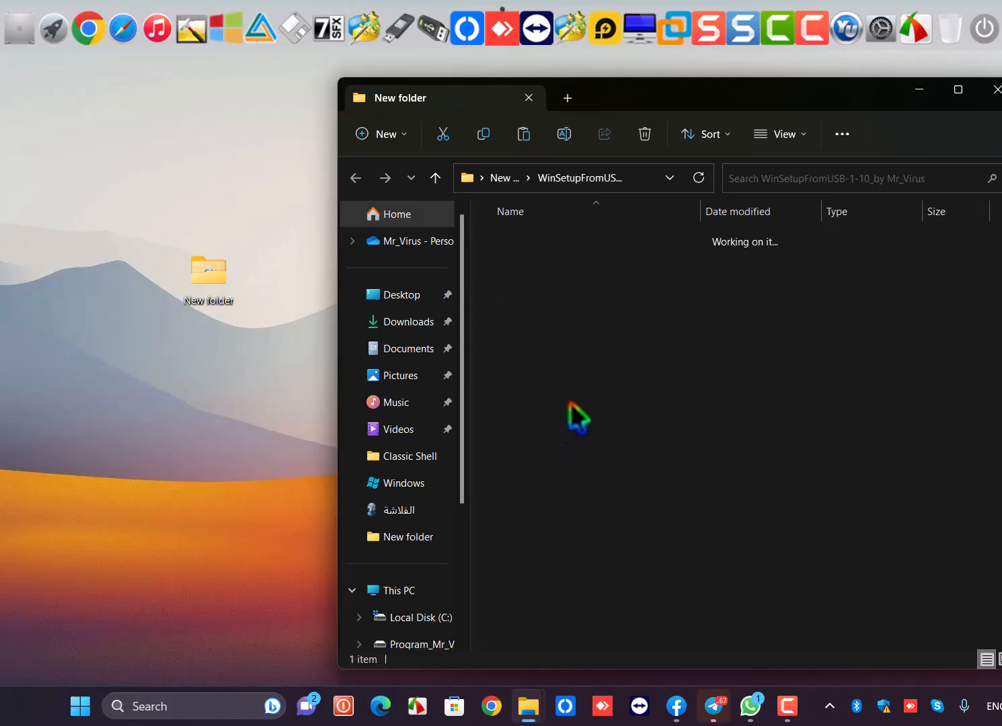
pyautogui.doubleClick(614, 243)
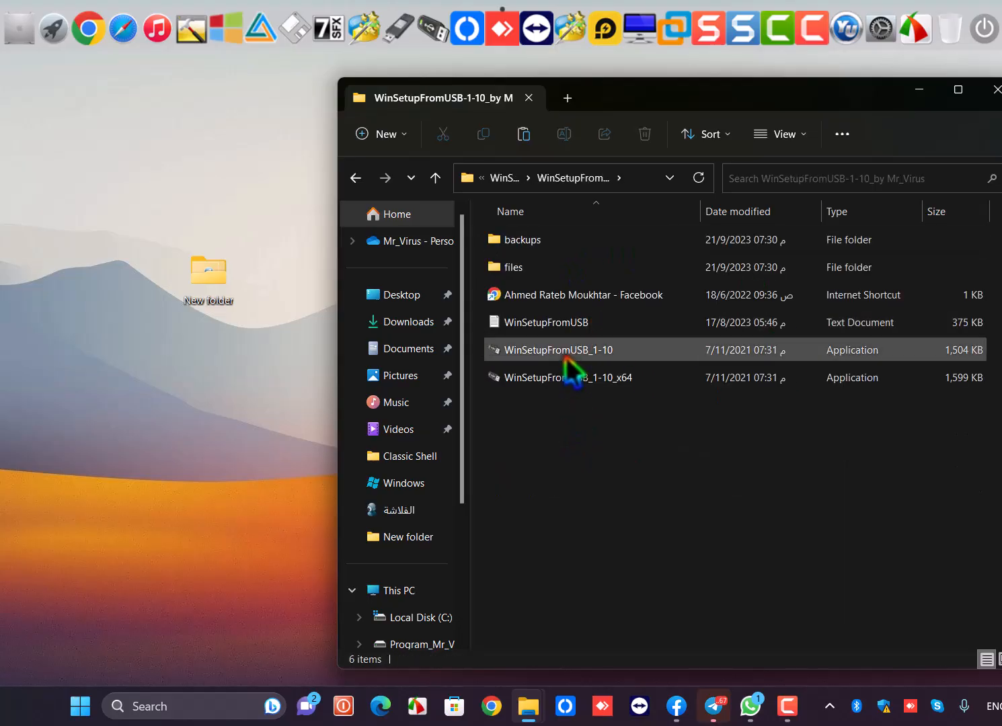
# Step: Launch the 64-bit application WinSetupFromUSB_1-10_x64
pyautogui.click(603, 387)
pyautogui.click(602, 365)
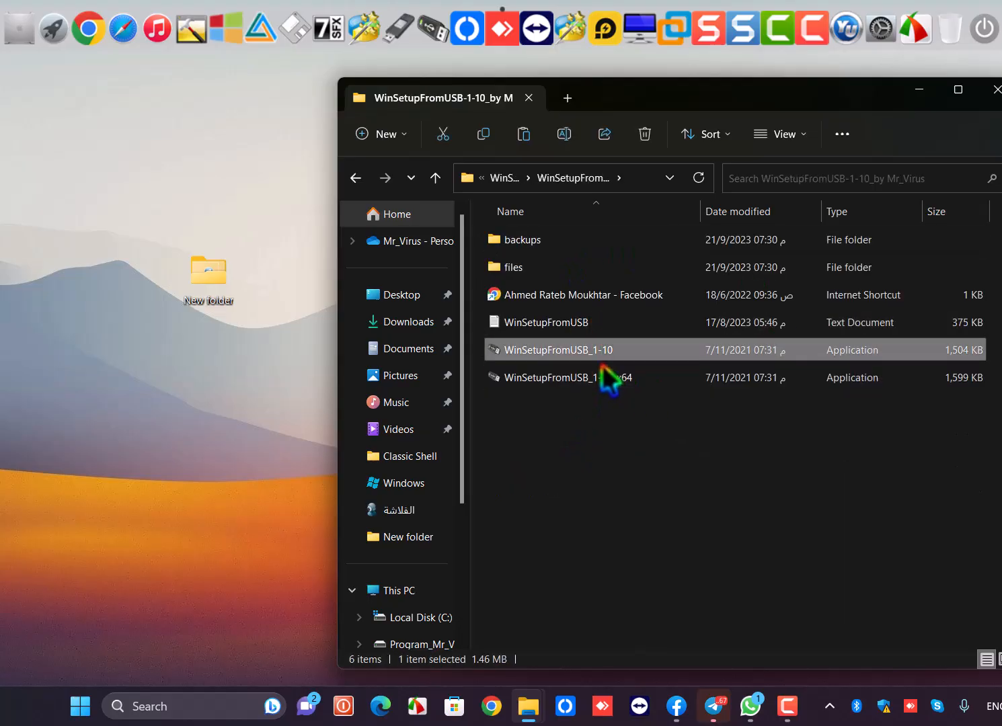
pyautogui.click(611, 389)
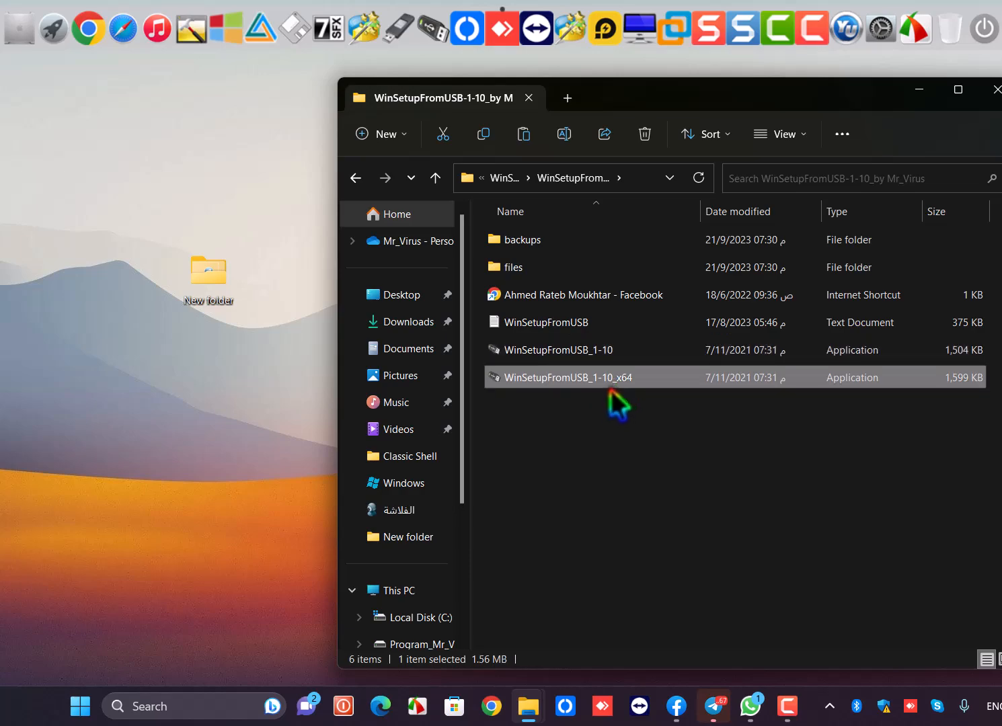
pyautogui.doubleClick(611, 389)
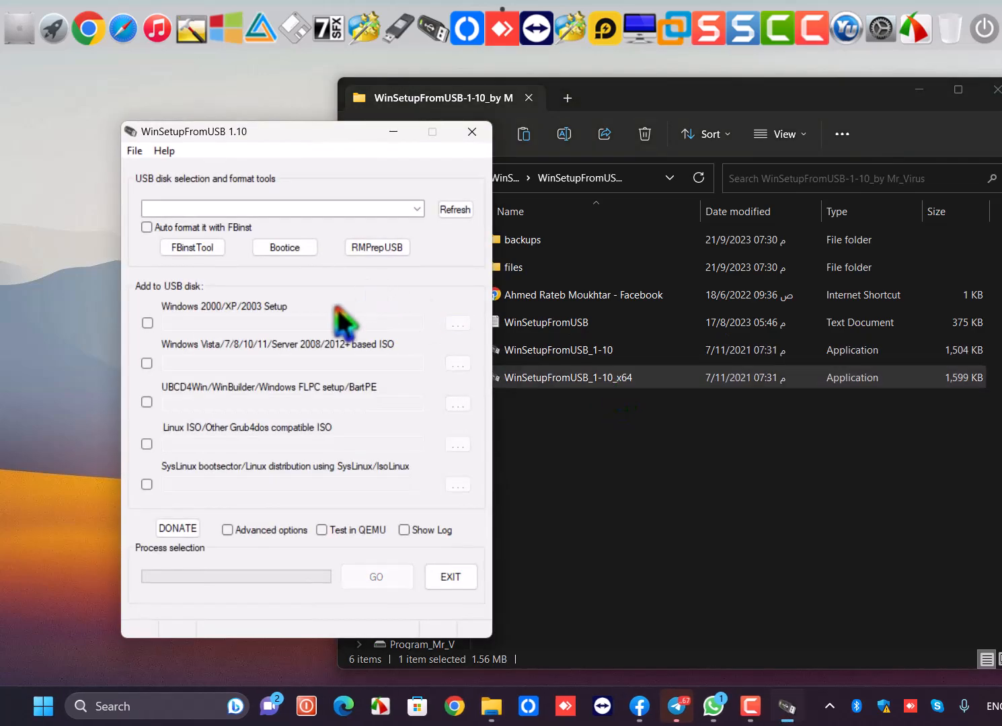
# Step: Enable the Windows Vista/7/8/10/11/Server 2008/2012+ based ISO source and choose Mr_Virus-BOOT_V4.iso for it
pyautogui.click(150, 366)
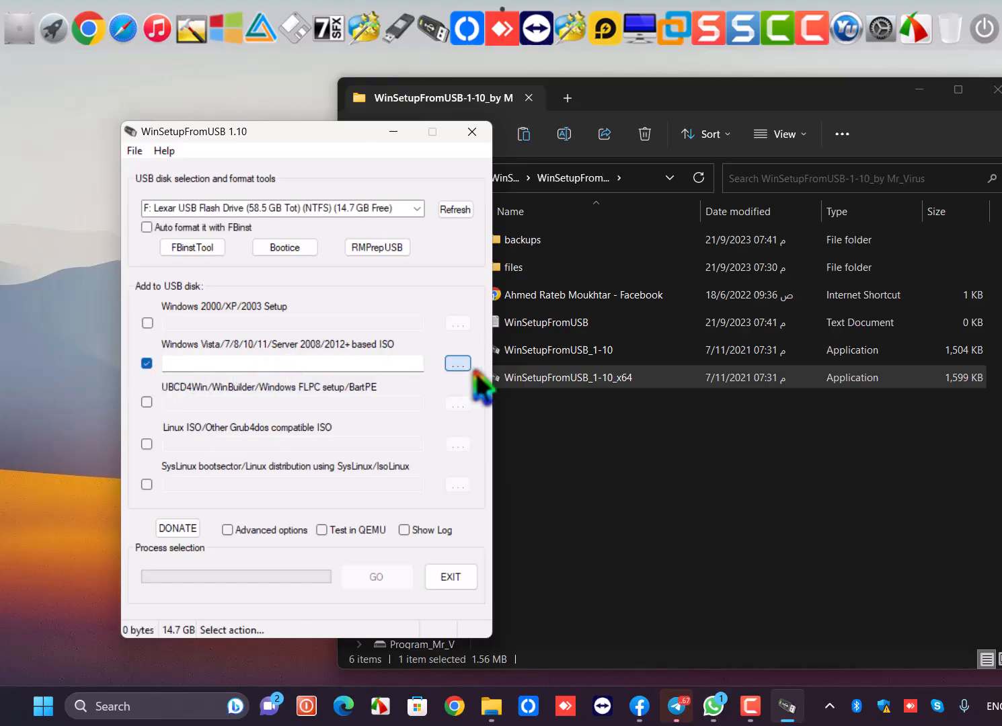
pyautogui.click(459, 365)
pyautogui.click(587, 434)
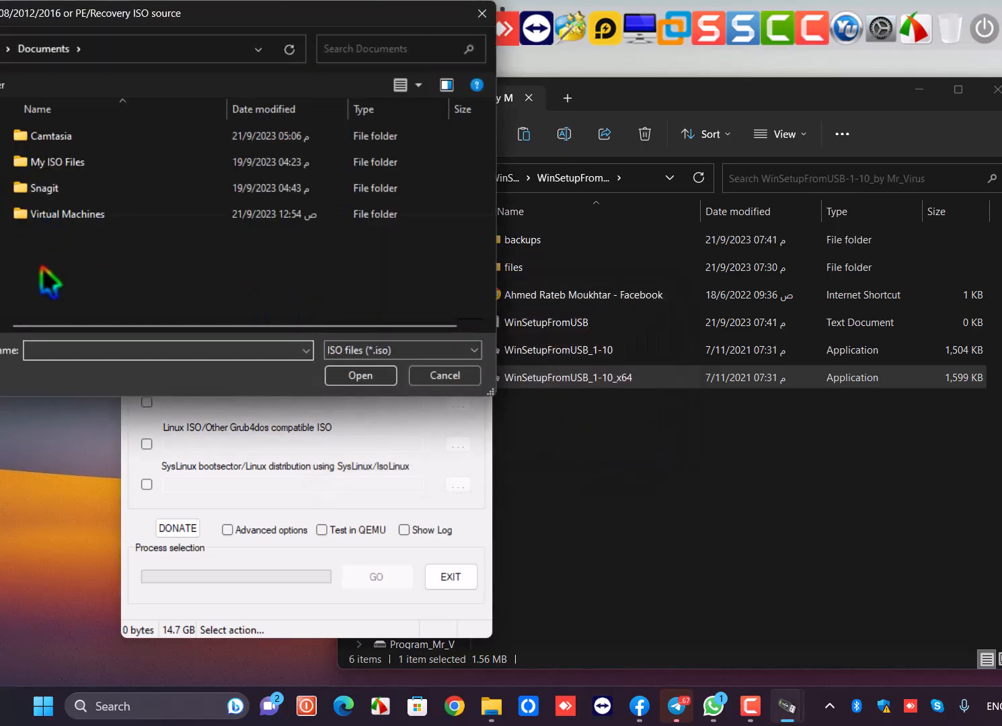
pyautogui.doubleClick(91, 190)
pyautogui.doubleClick(89, 188)
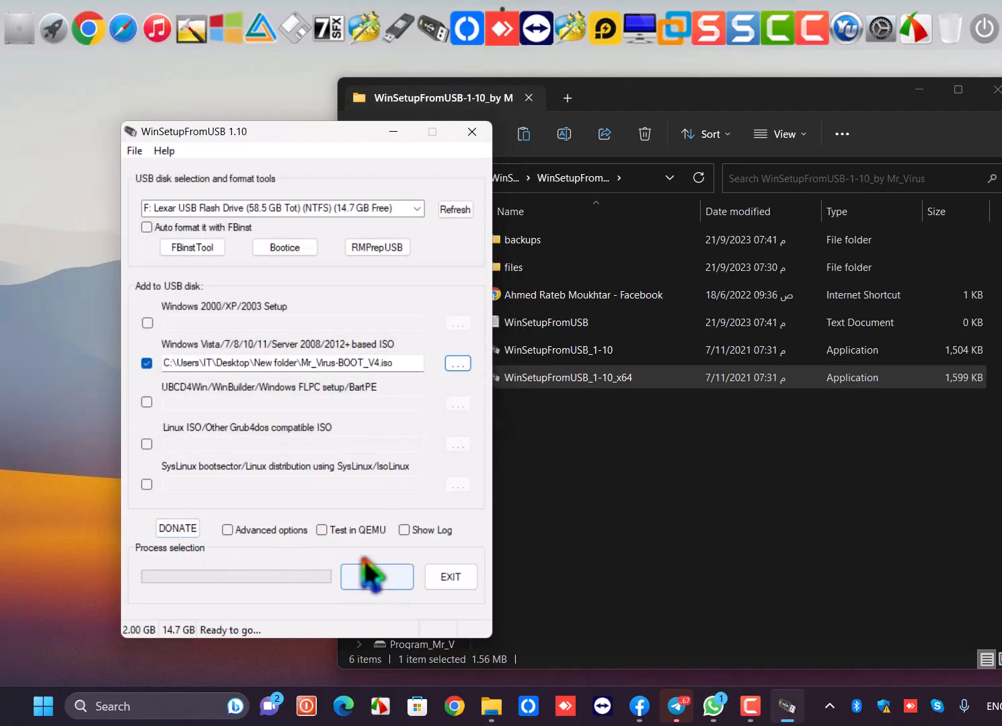
# Step: Turn on Advanced options and reposition the WinSetupFromUSB window so the options window is fully on screen
pyautogui.click(265, 532)
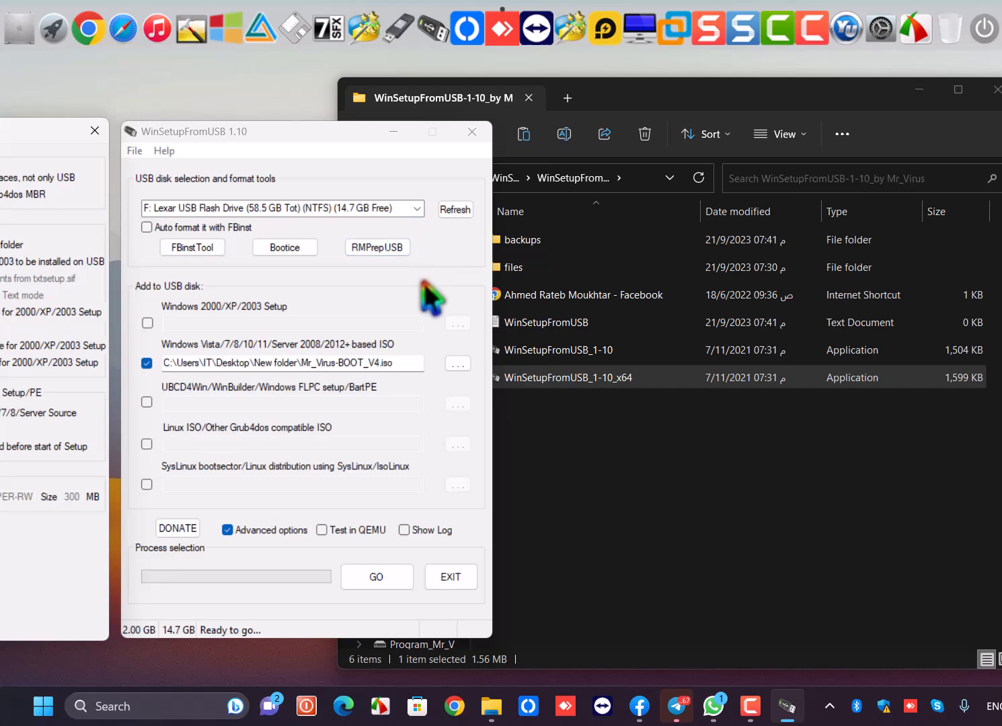
pyautogui.moveTo(317, 141); pyautogui.dragTo(622, 149)
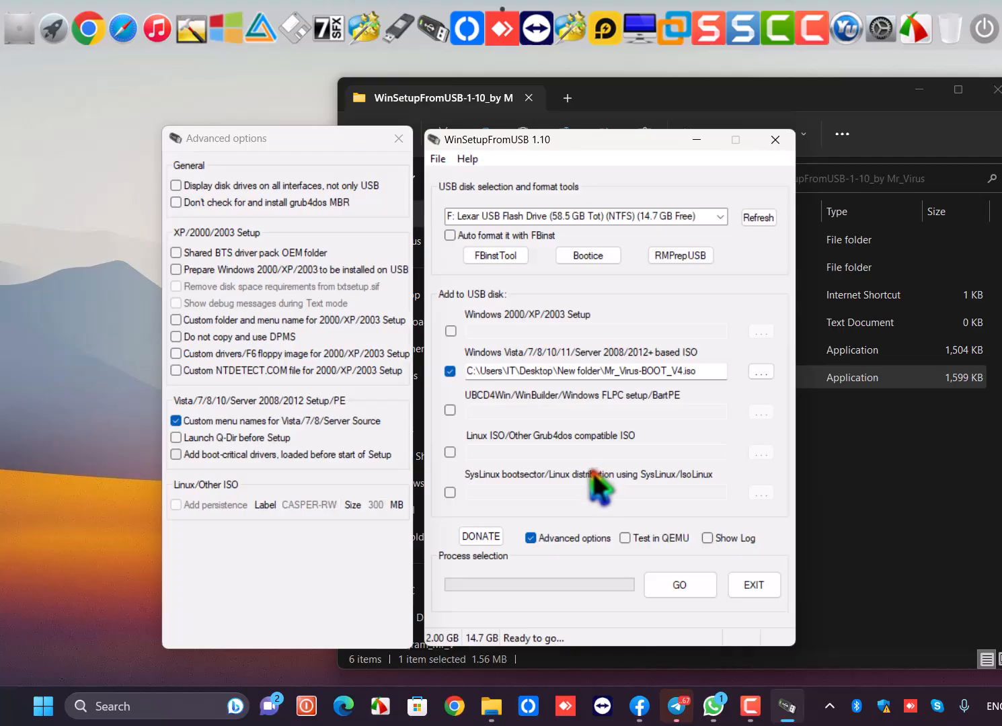
pyautogui.moveTo(574, 137); pyautogui.dragTo(454, 64)
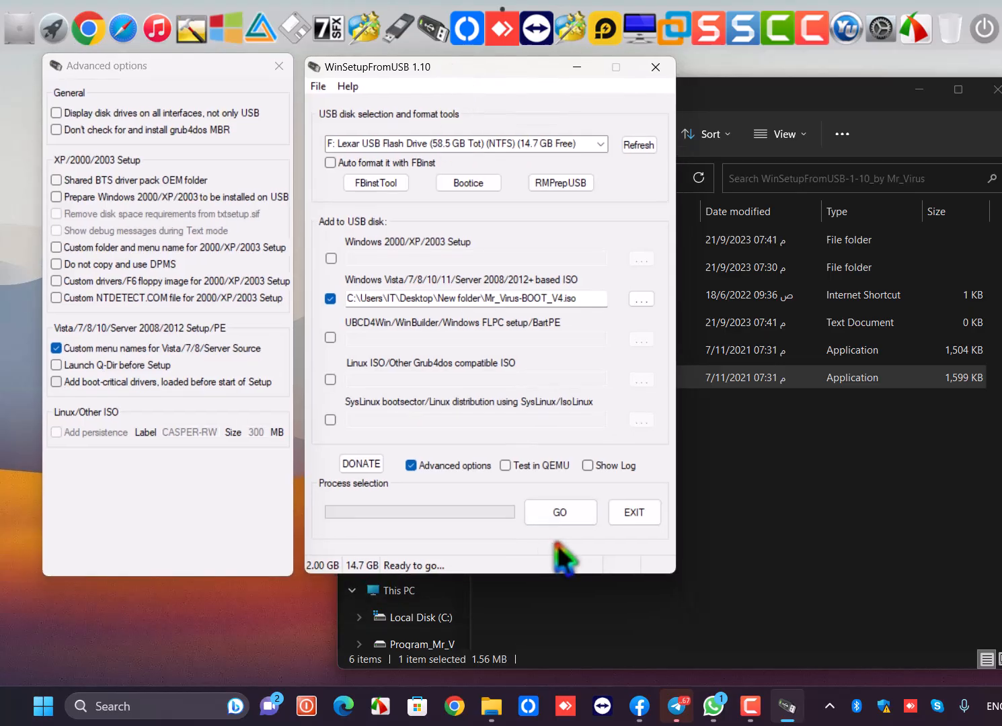
# Step: Try to start the USB creation process, and close WinSetupFromUSB
pyautogui.click(556, 513)
pyautogui.click(662, 72)
# Step: Return to New folder and select the rufus-4.2, UltraISO 9.7.6.3829 and Ventoy2Disk files together
pyautogui.moveTo(656, 445); pyautogui.dragTo(449, 203)
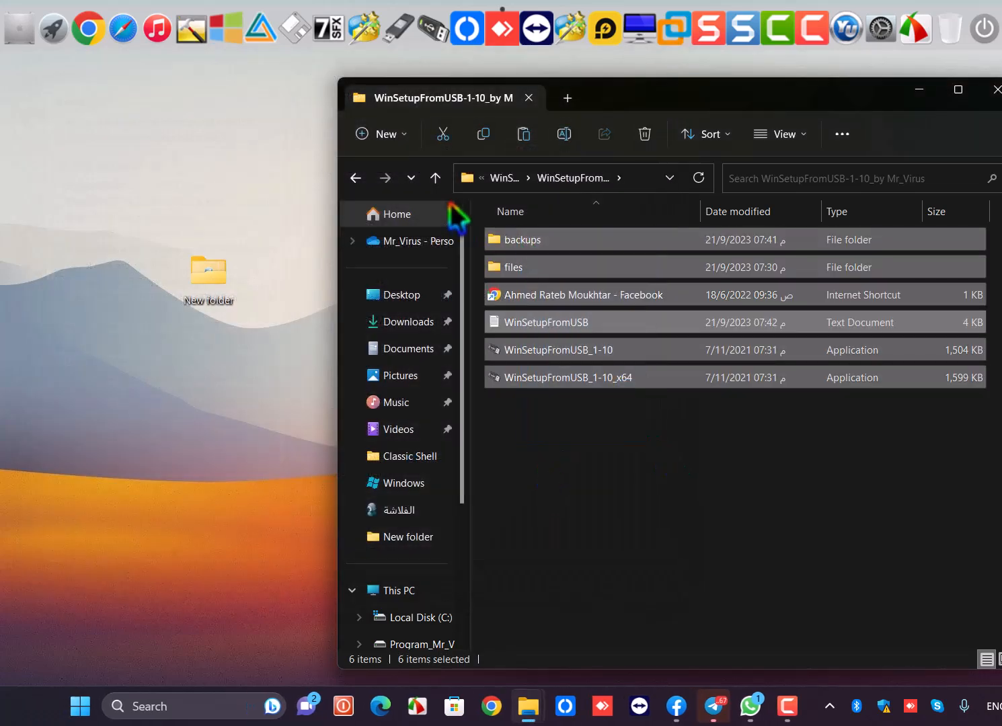
pyautogui.click(448, 185)
pyautogui.click(447, 185)
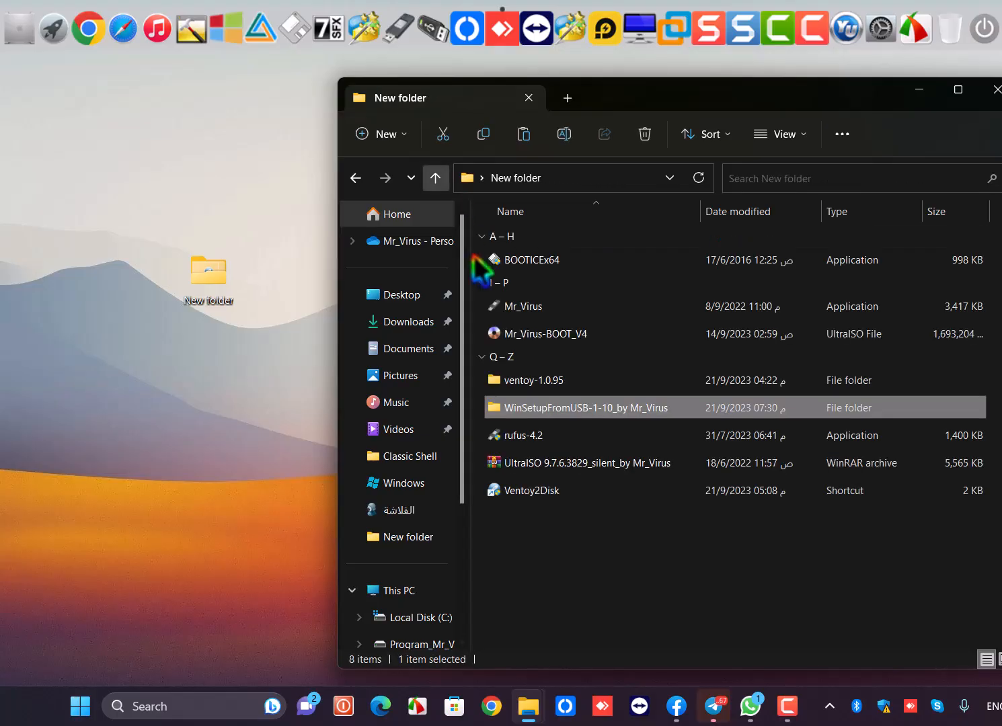
pyautogui.click(555, 498)
pyautogui.click(527, 470)
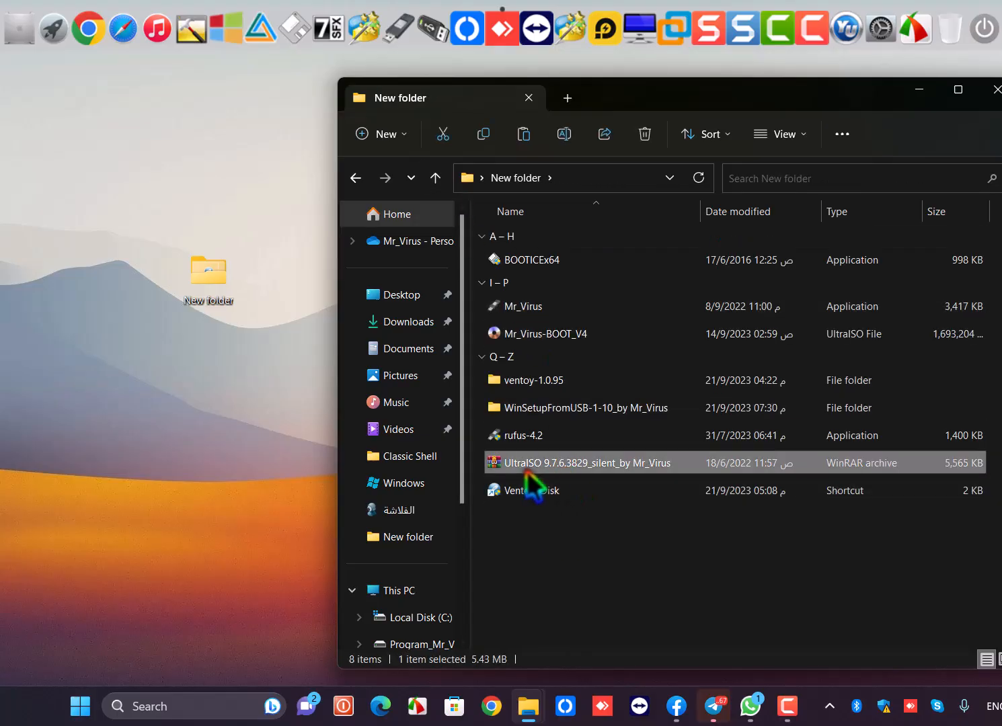
pyautogui.click(528, 439)
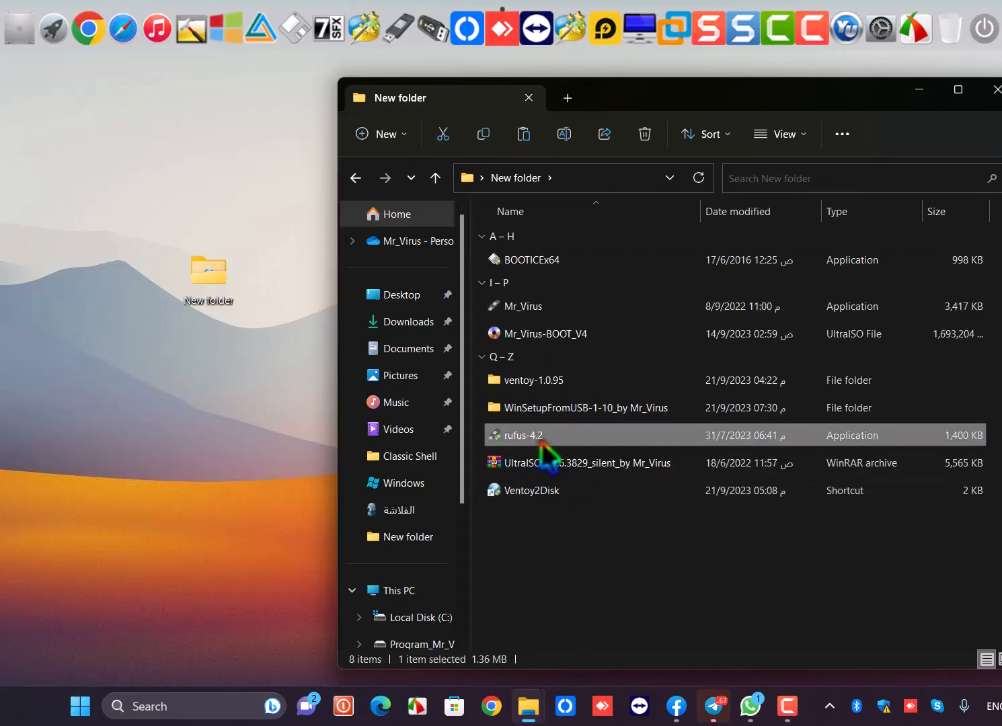
pyautogui.moveTo(564, 522); pyautogui.dragTo(520, 435)
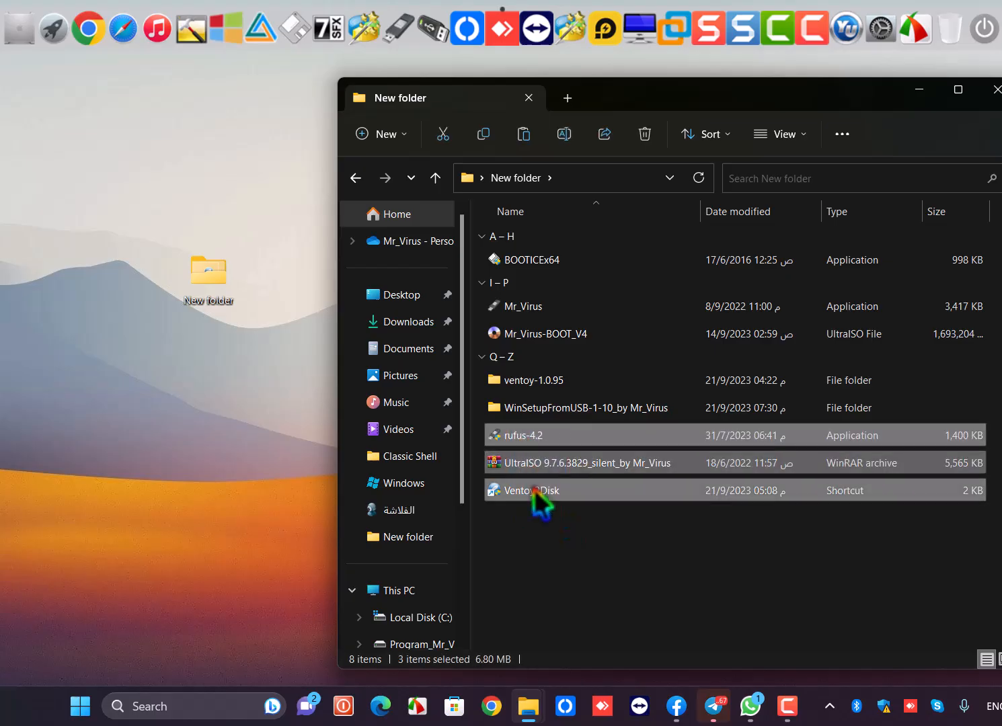
pyautogui.click(551, 537)
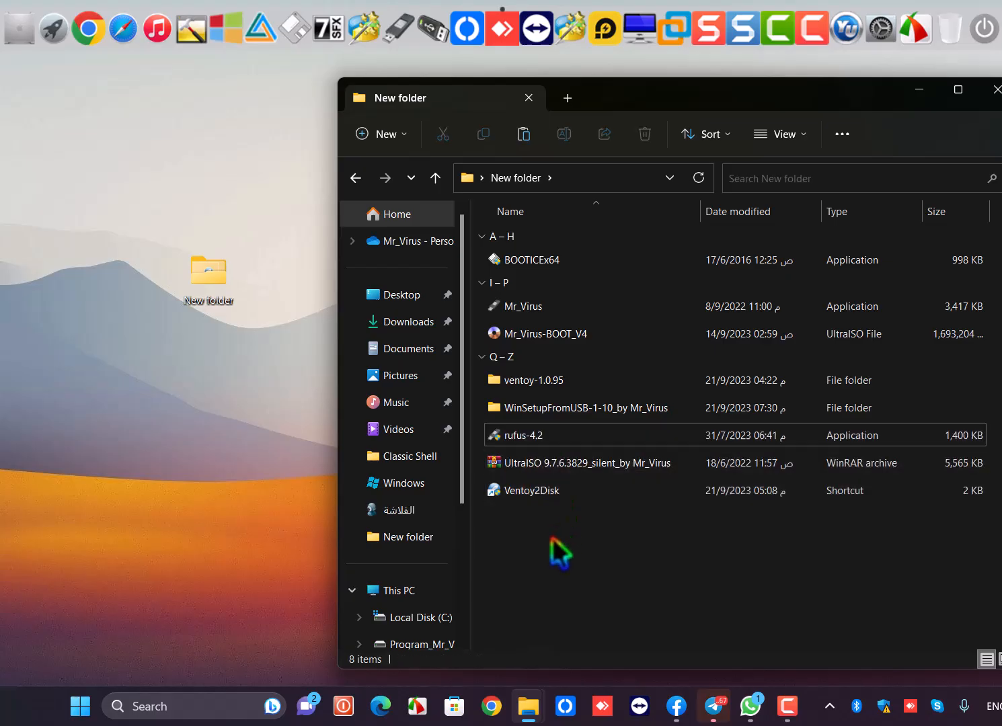
pyautogui.click(527, 336)
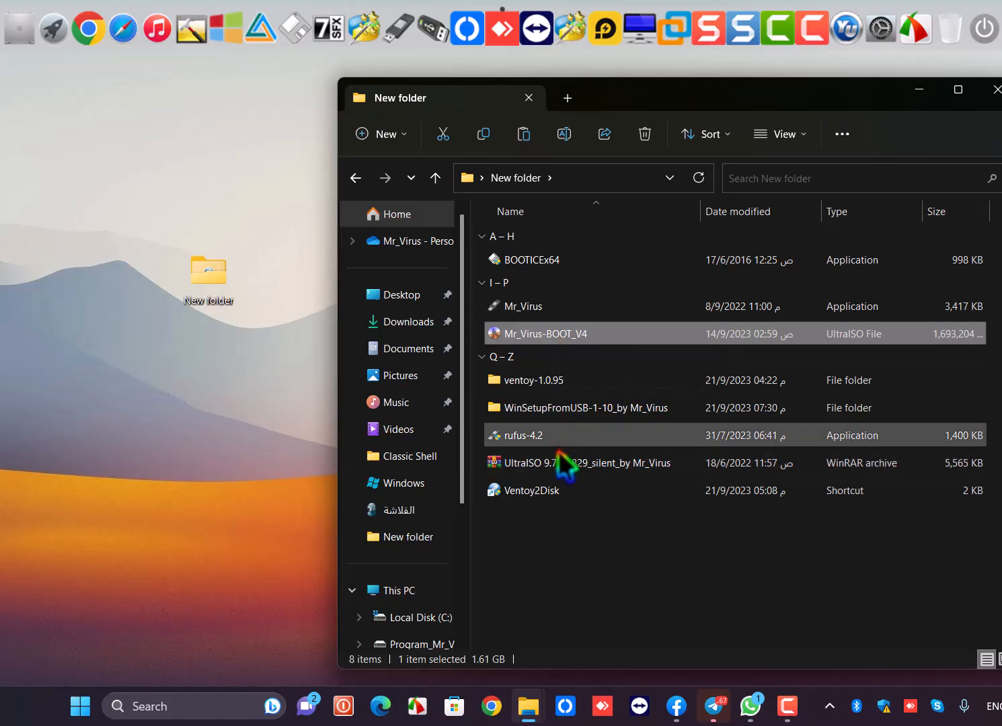
pyautogui.click(583, 530)
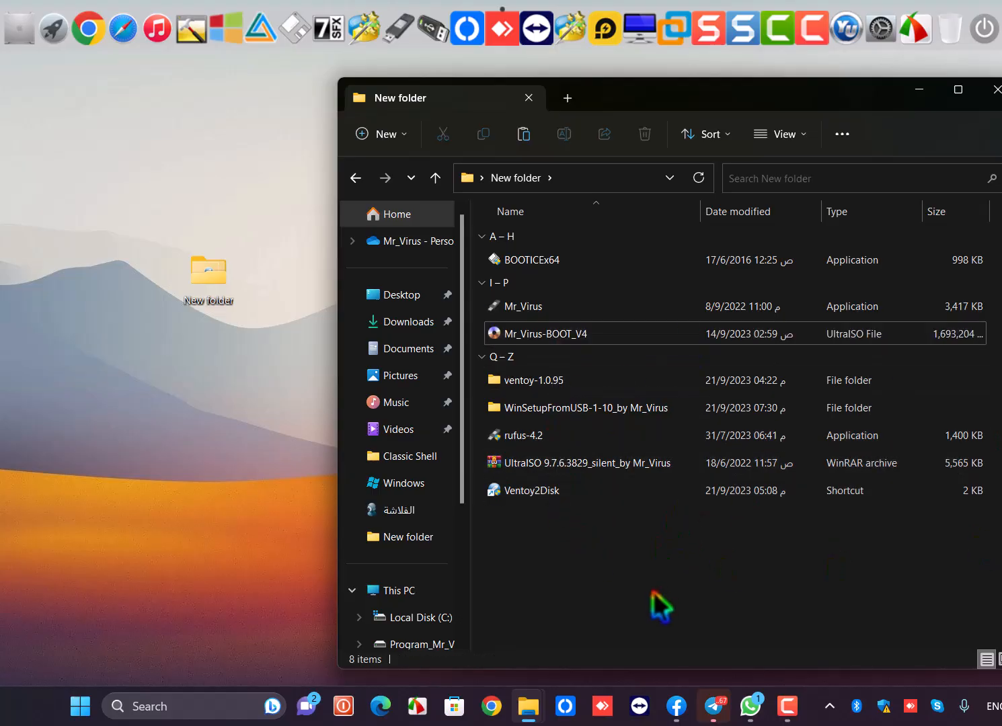
pyautogui.press('Up')
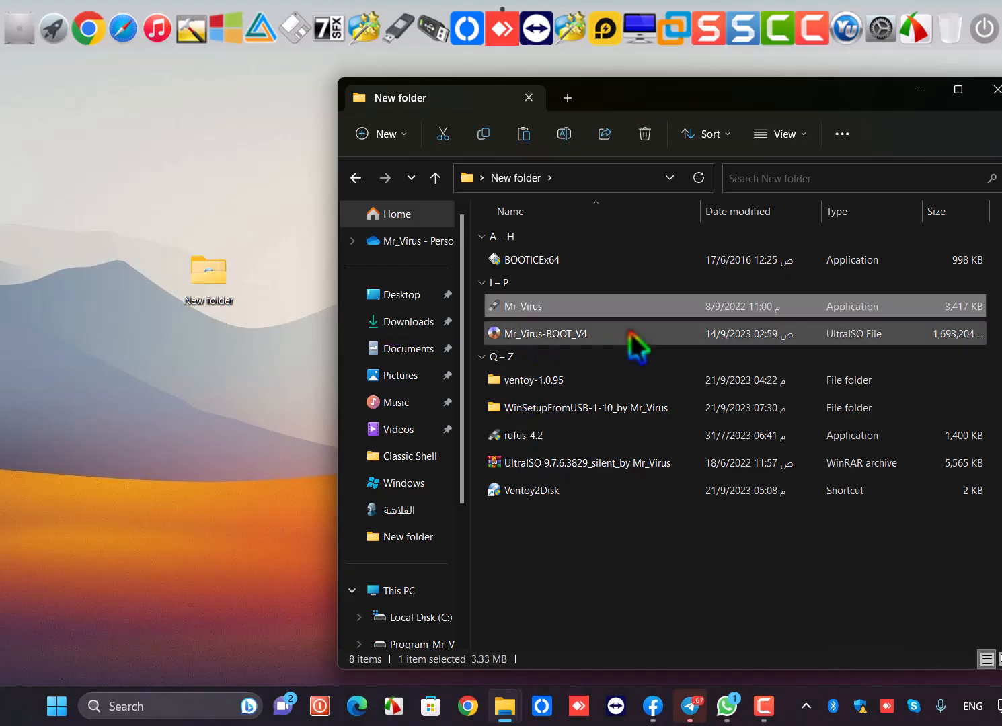
pyautogui.click(547, 340)
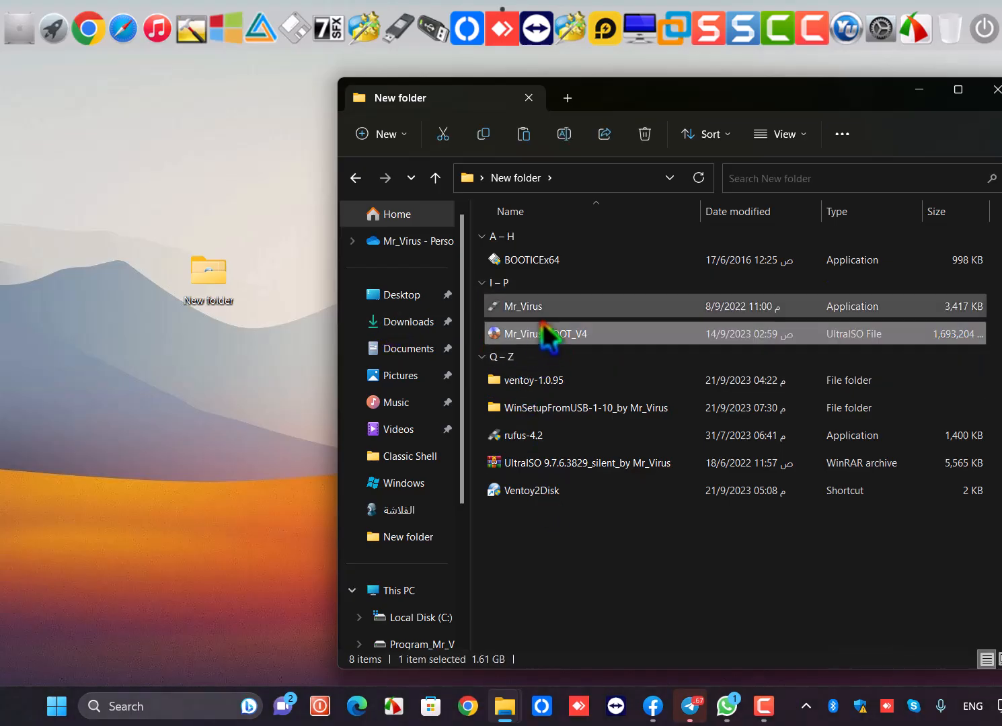
pyautogui.click(540, 316)
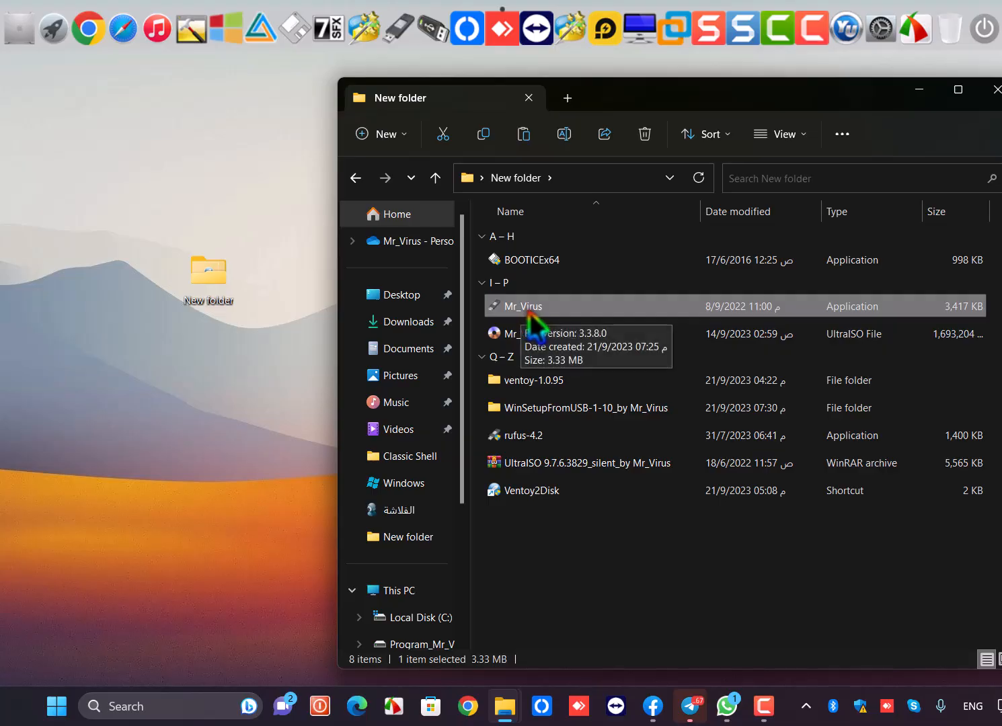
pyautogui.click(528, 342)
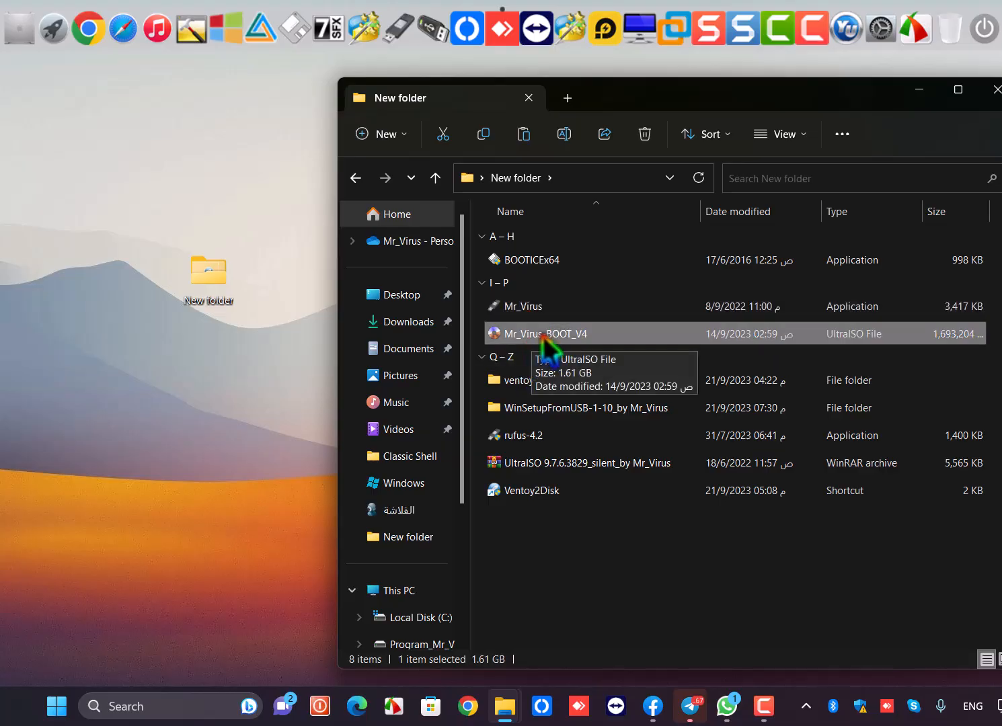
# Step: Run the Mr_Virus application with full UEFI support (FAT32), and move its write window so the file list is uncovered
pyautogui.click(536, 315)
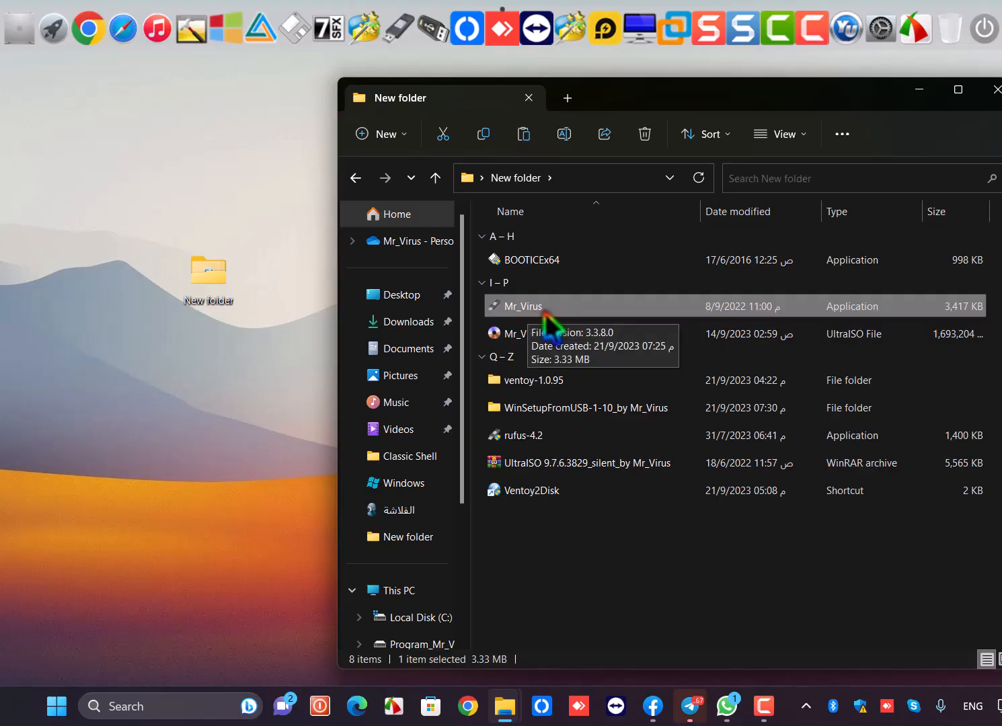
pyautogui.doubleClick(547, 314)
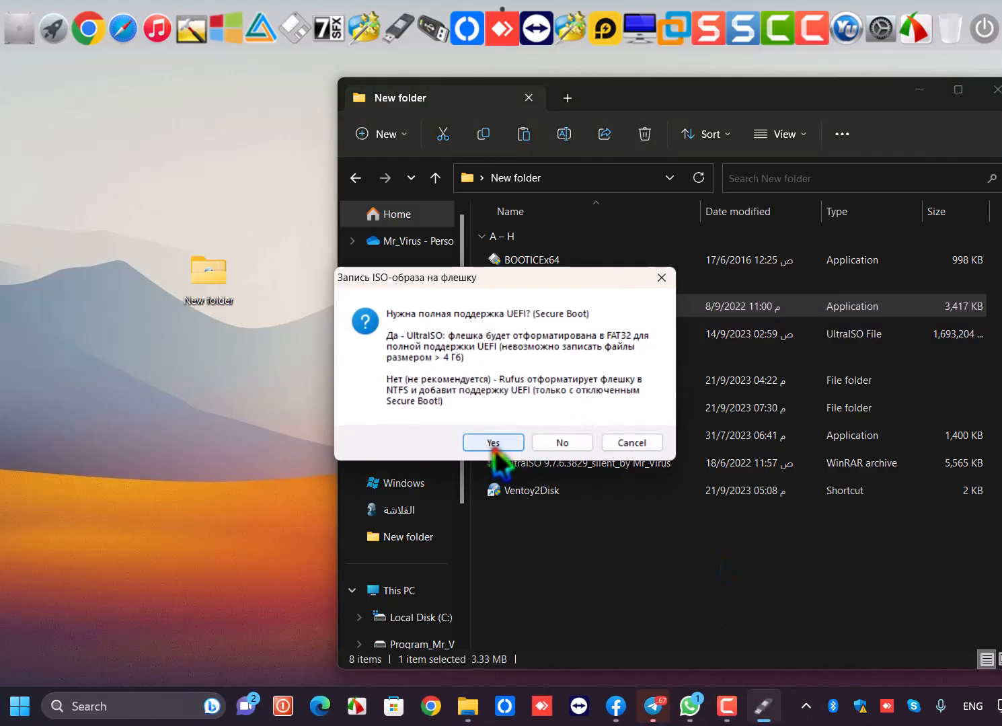
pyautogui.click(494, 444)
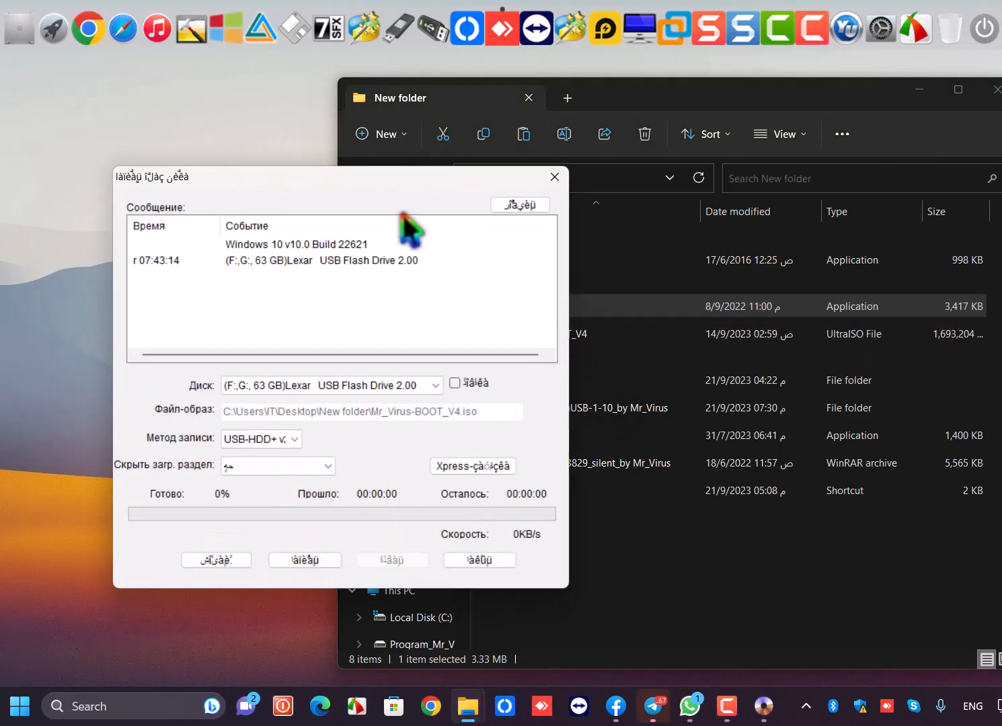
pyautogui.moveTo(369, 186); pyautogui.dragTo(284, 103)
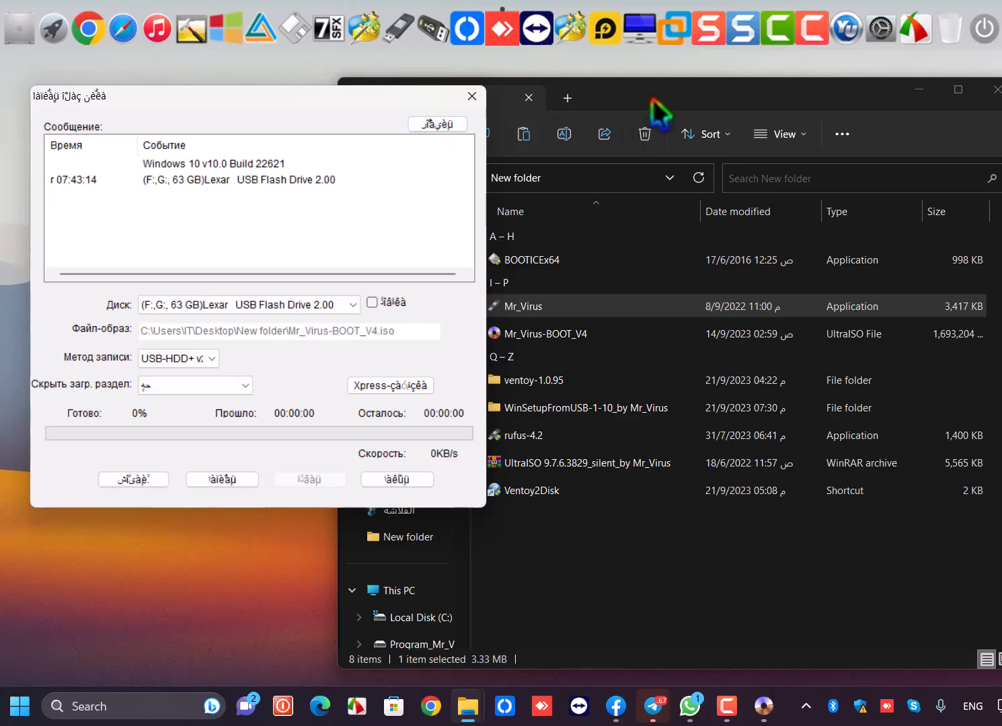
pyautogui.click(561, 336)
pyautogui.click(528, 317)
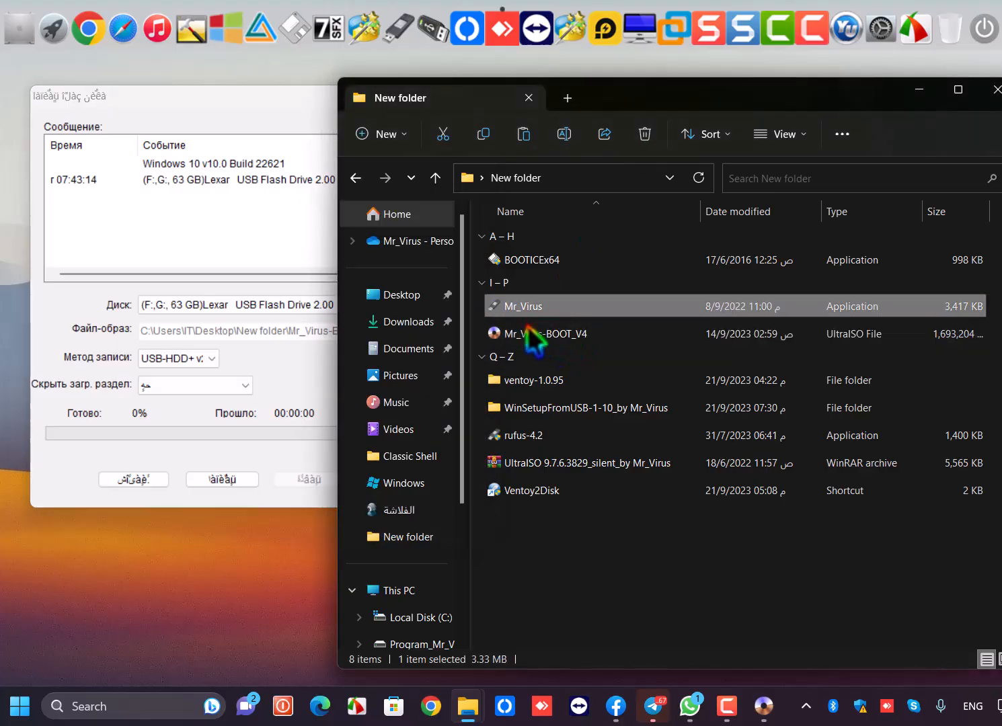
pyautogui.click(564, 335)
pyautogui.click(530, 312)
pyautogui.click(528, 333)
pyautogui.click(523, 309)
pyautogui.click(517, 340)
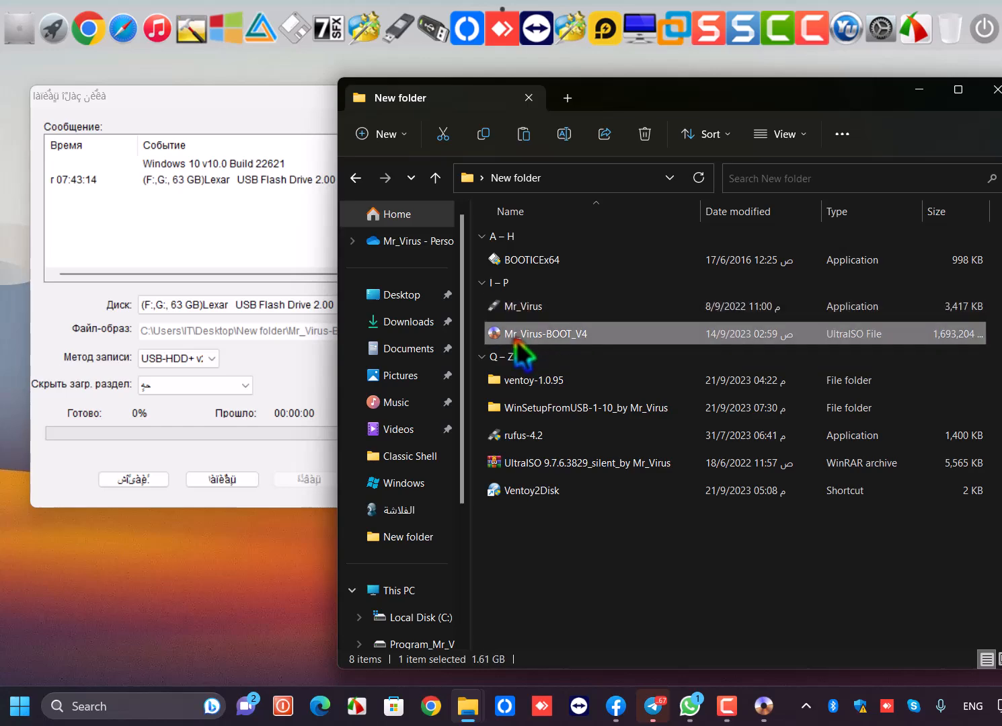
# Step: Examine the target disk, write method and hidden boot partition choices in the ISO write window, and close it
pyautogui.click(302, 375)
pyautogui.click(306, 308)
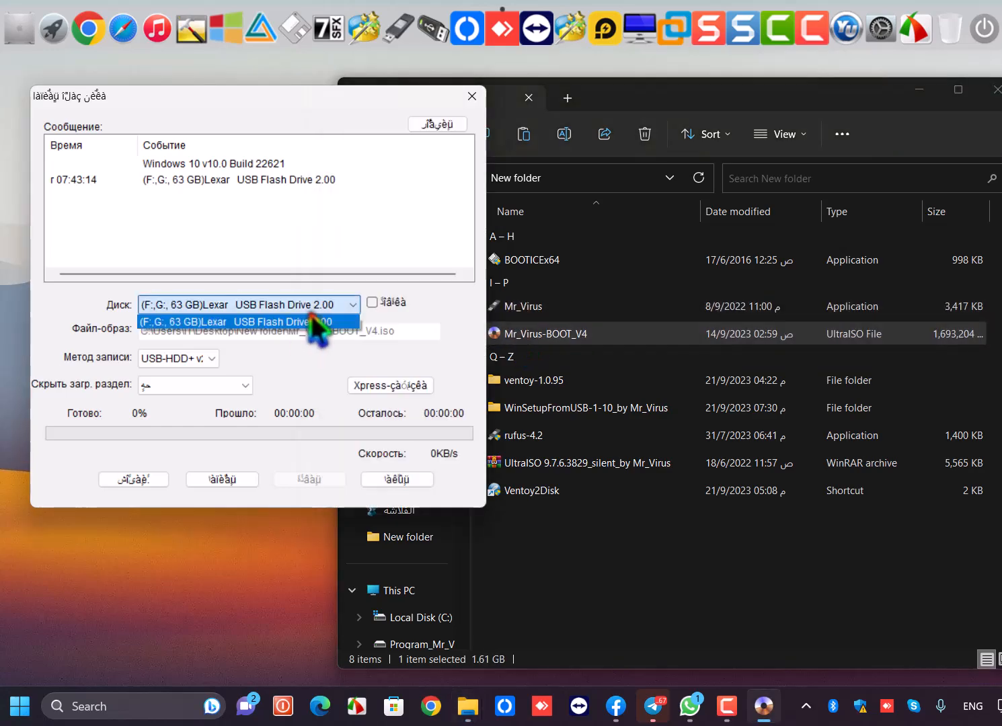
pyautogui.click(298, 326)
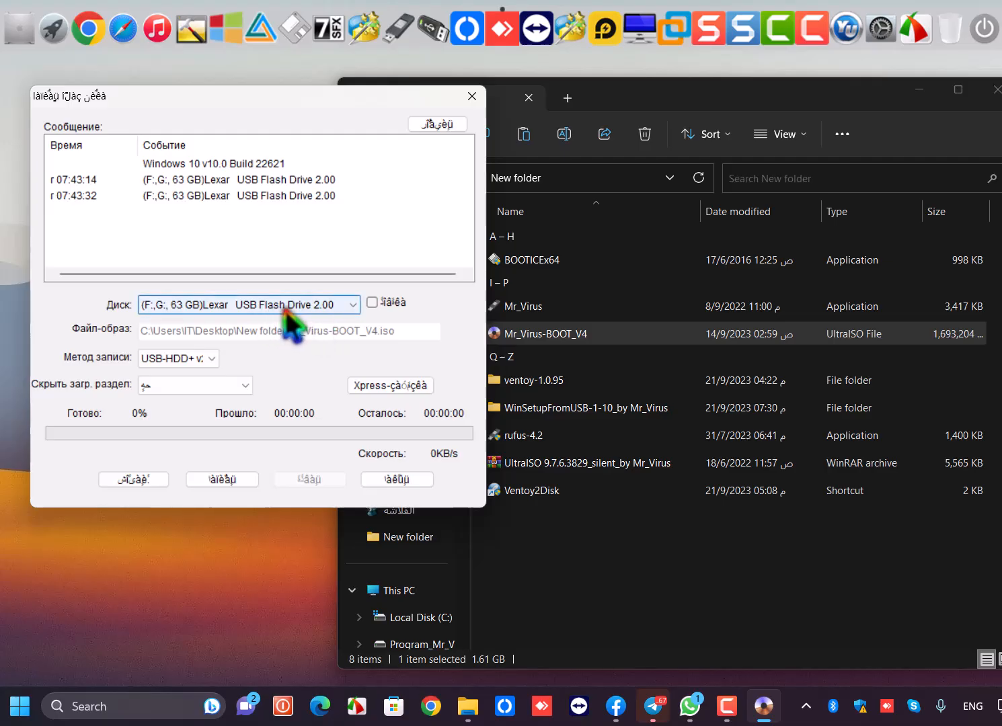
pyautogui.click(217, 360)
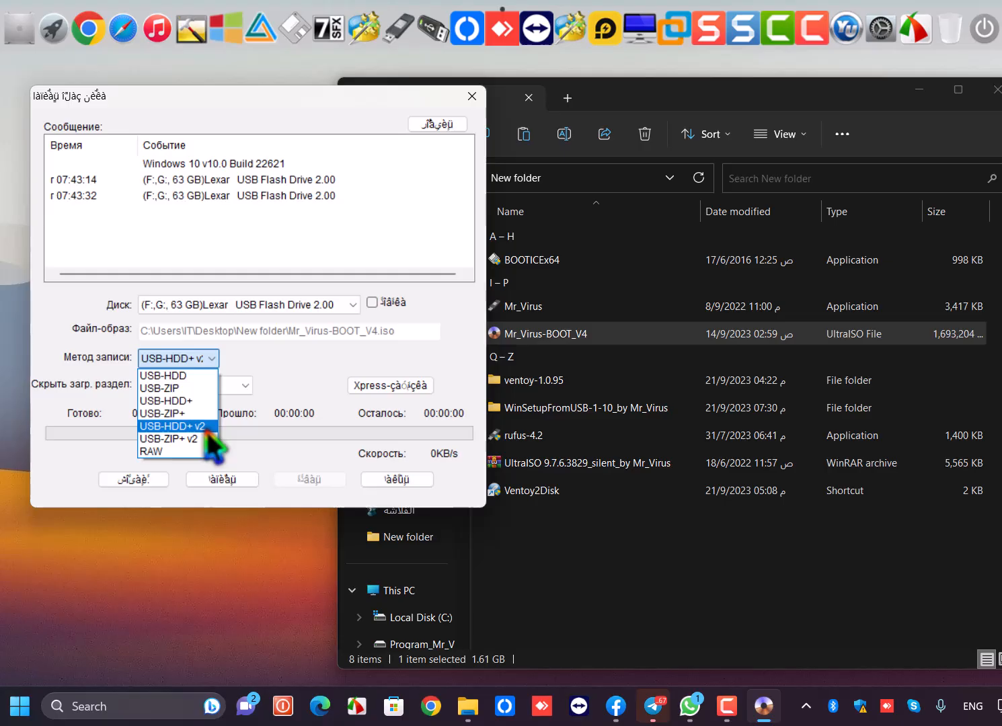
pyautogui.click(269, 388)
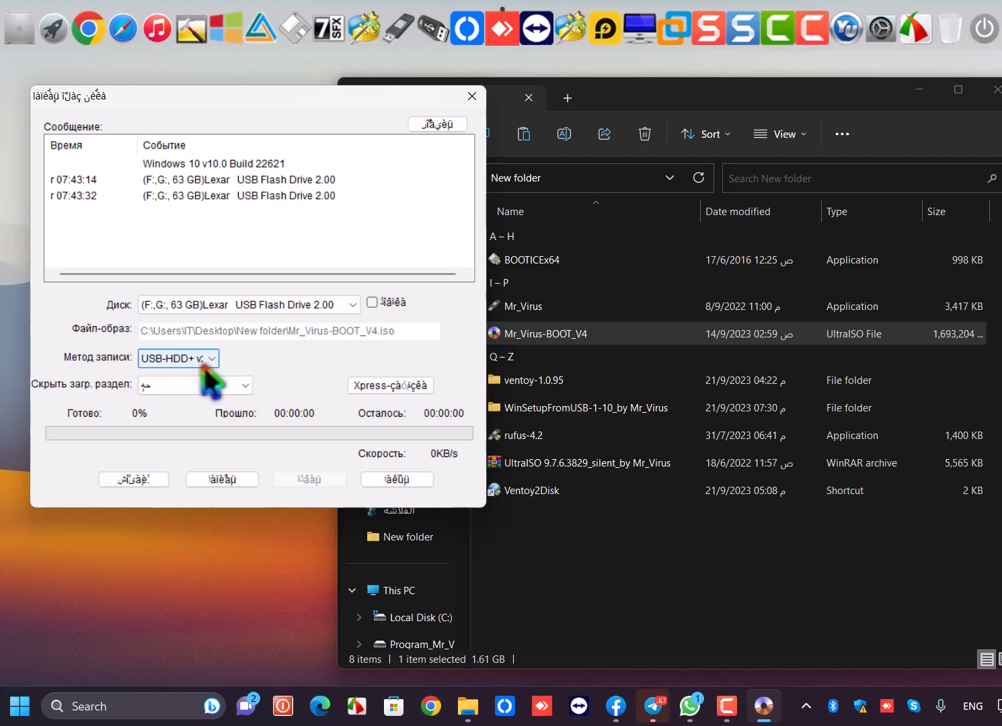
pyautogui.press('Tab')
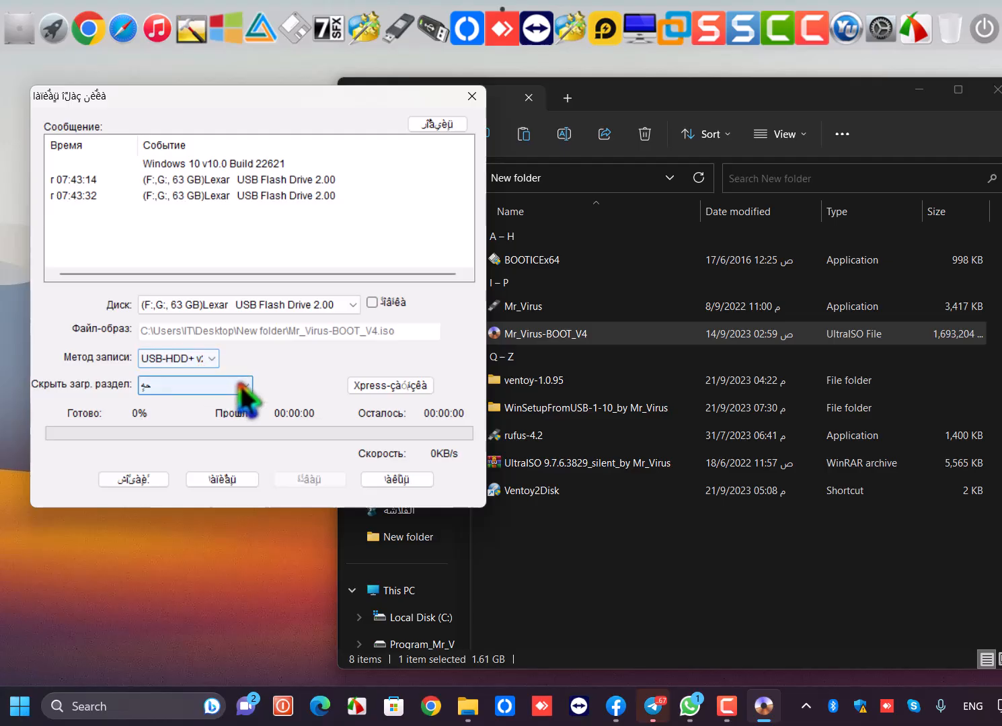
pyautogui.click(251, 392)
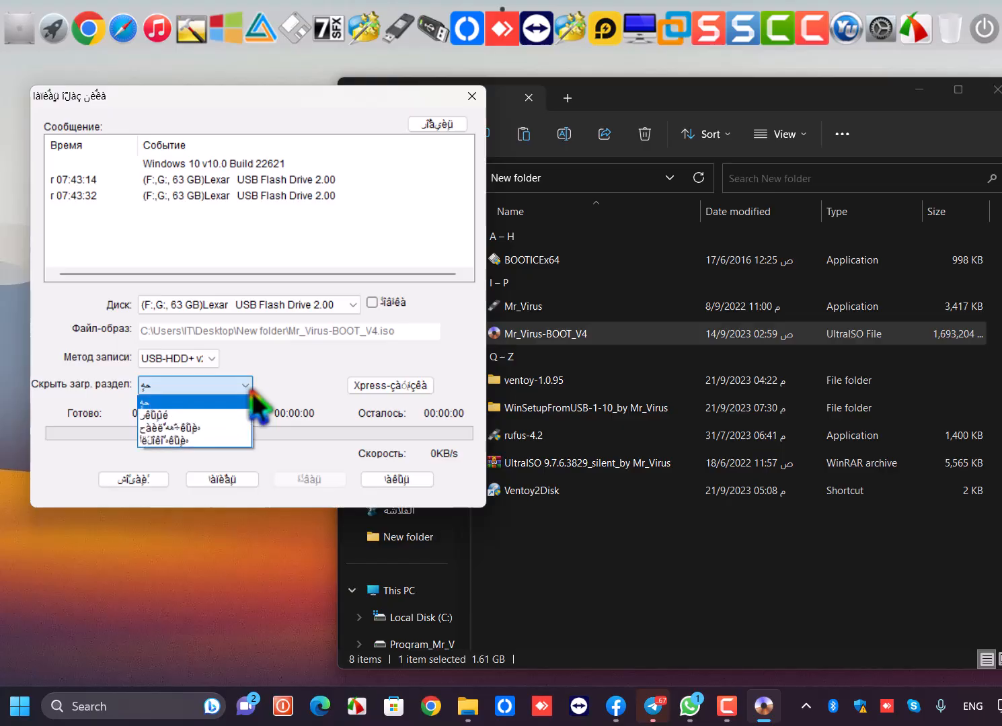
pyautogui.click(275, 377)
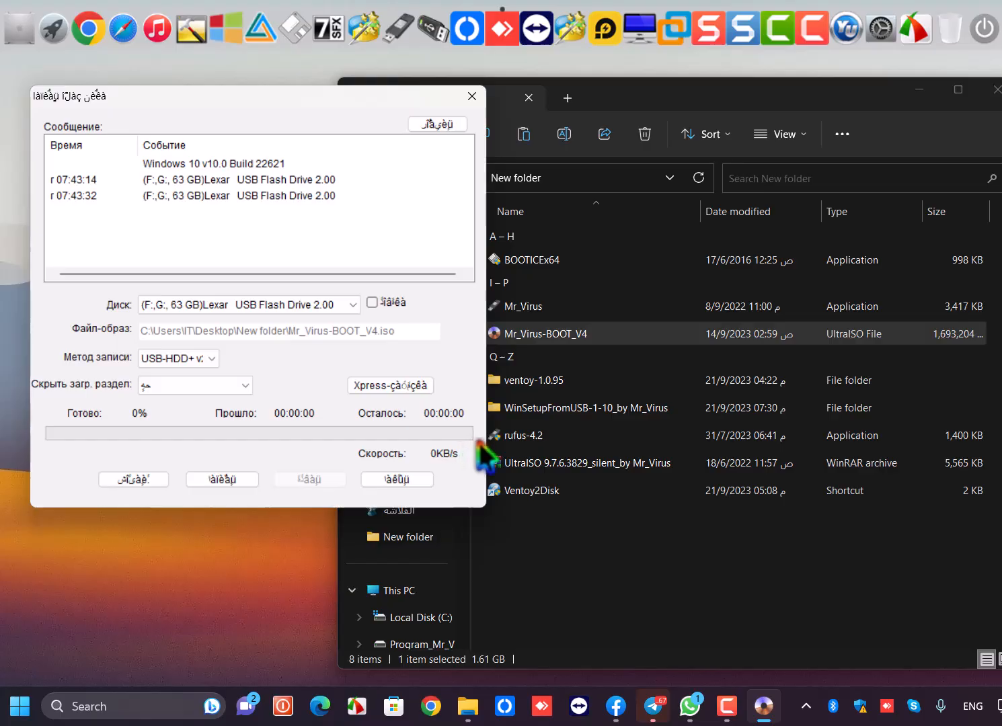
pyautogui.click(472, 96)
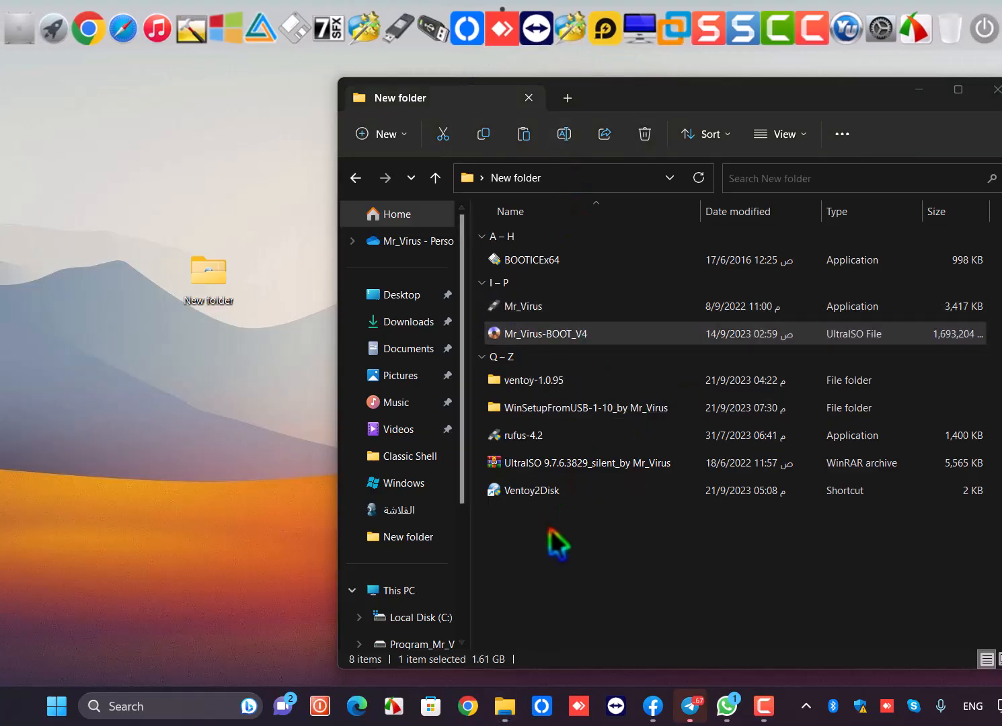
# Step: Switch to MiniTool Partition Wizard and delete all partitions on Disk 3, the Lexar flash drive
pyautogui.moveTo(550, 529); pyautogui.dragTo(505, 284)
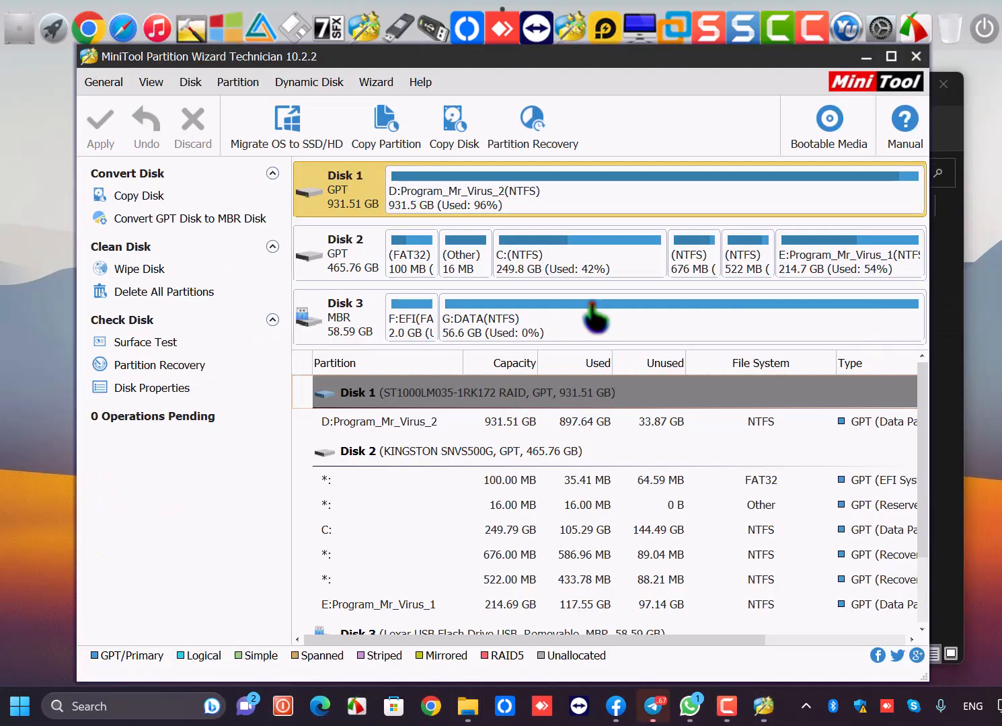
pyautogui.click(370, 320)
pyautogui.click(501, 322)
pyautogui.click(421, 322)
pyautogui.rightClick(342, 324)
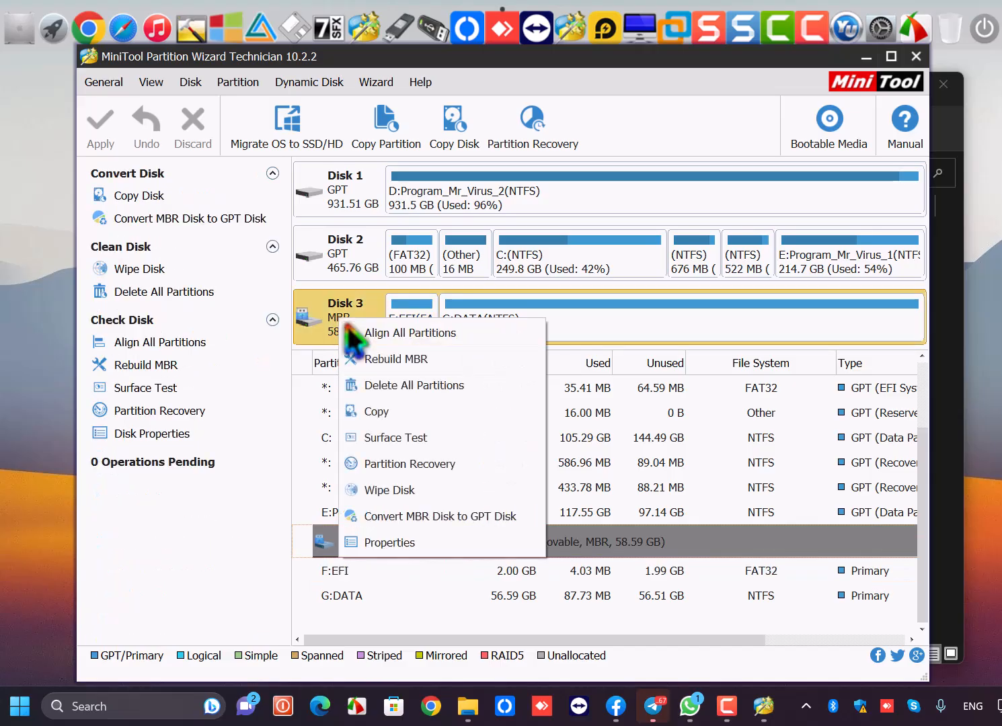
pyautogui.click(409, 387)
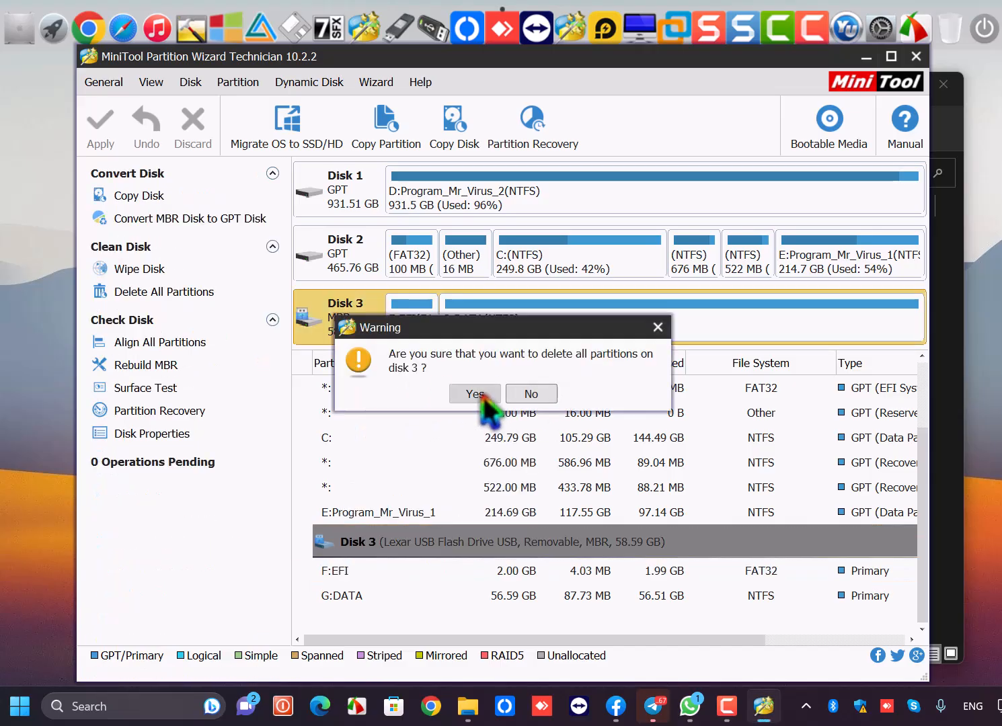
pyautogui.click(481, 395)
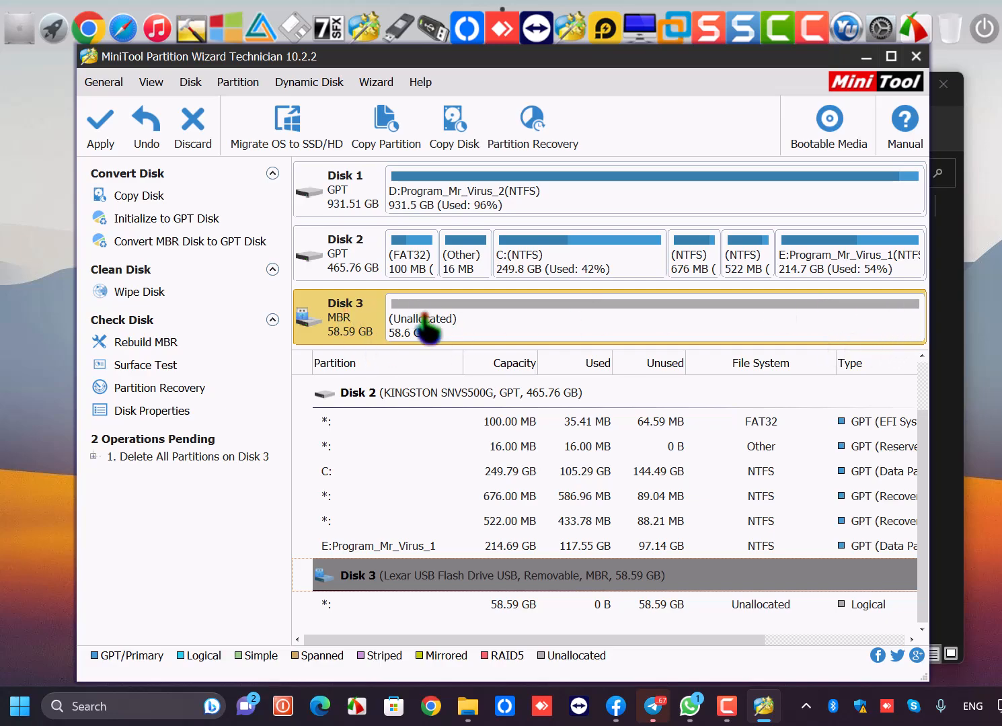
# Step: Queue a Rebuild MBR operation for Disk 3
pyautogui.rightClick(376, 310)
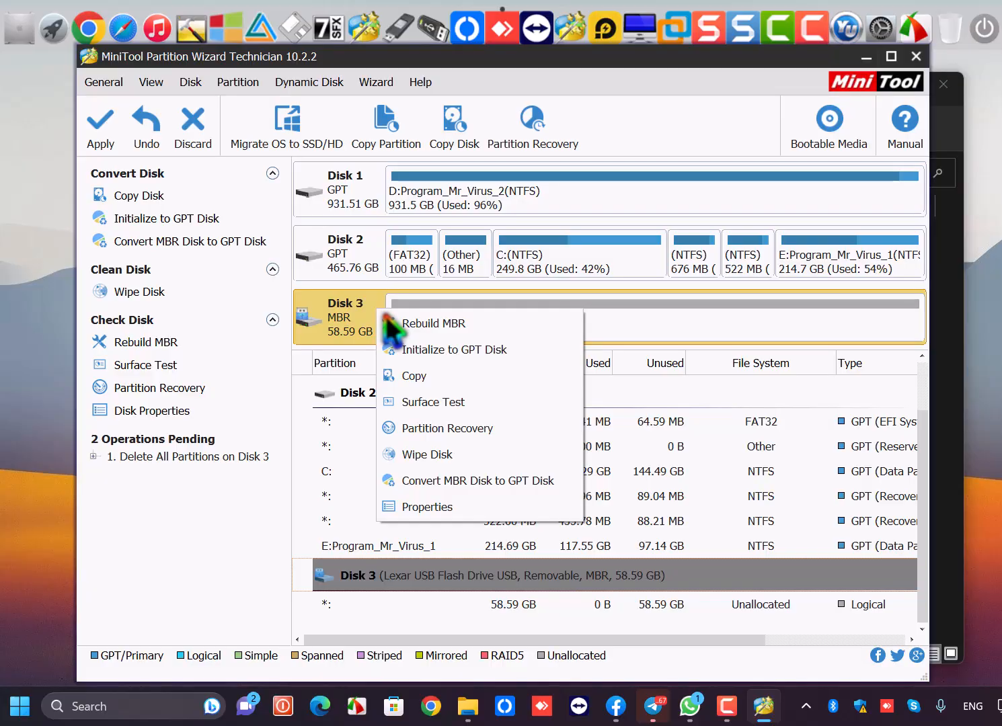
pyautogui.rightClick(346, 314)
pyautogui.rightClick(346, 311)
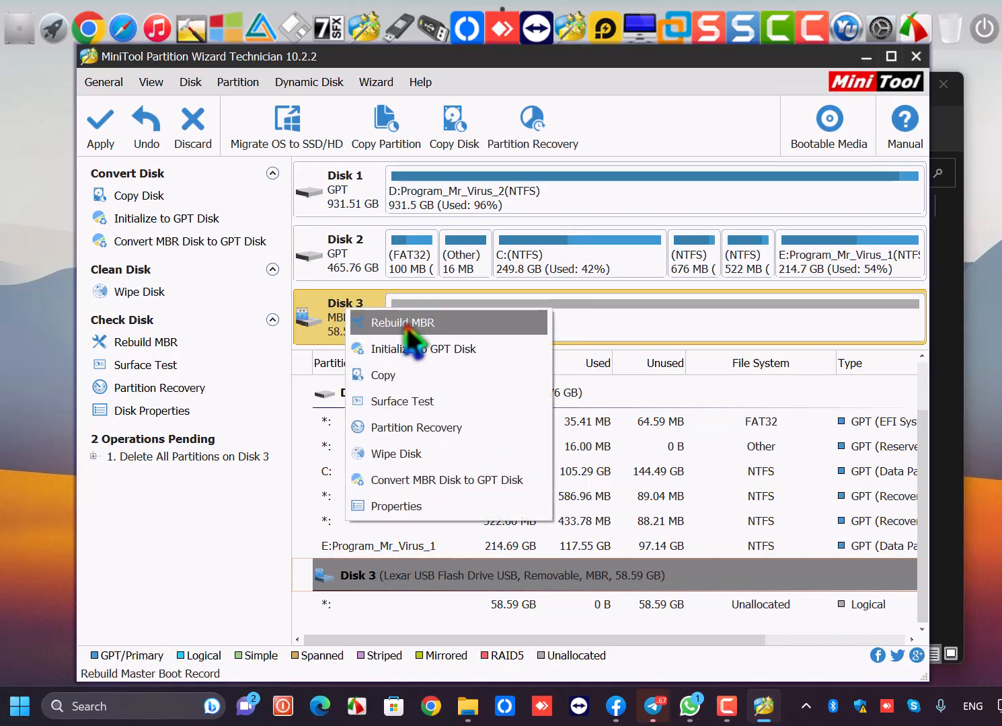
pyautogui.click(410, 329)
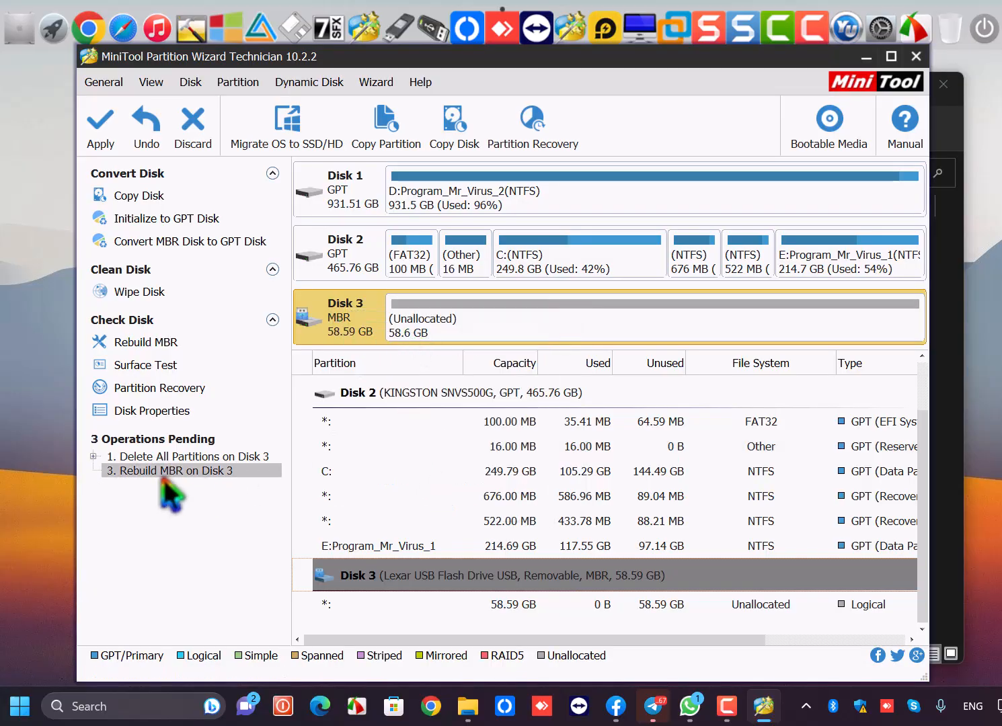
pyautogui.rightClick(364, 323)
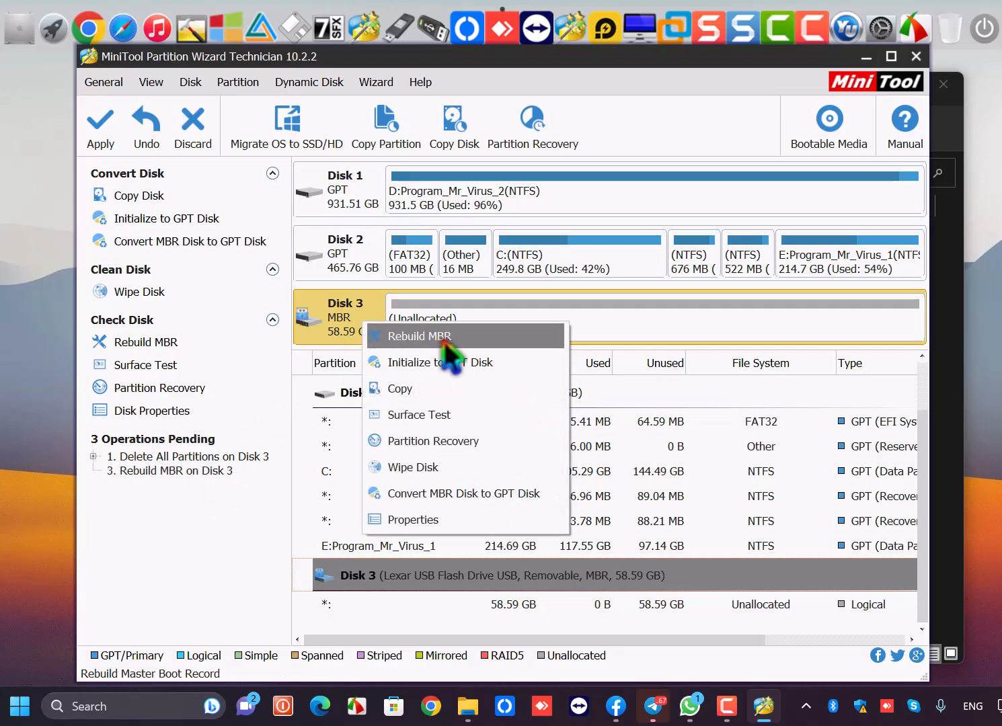
# Step: Create a 2 GB primary FAT32 partition labelled EFI in the unallocated space of Disk 3
pyautogui.click(471, 309)
pyautogui.rightClick(464, 311)
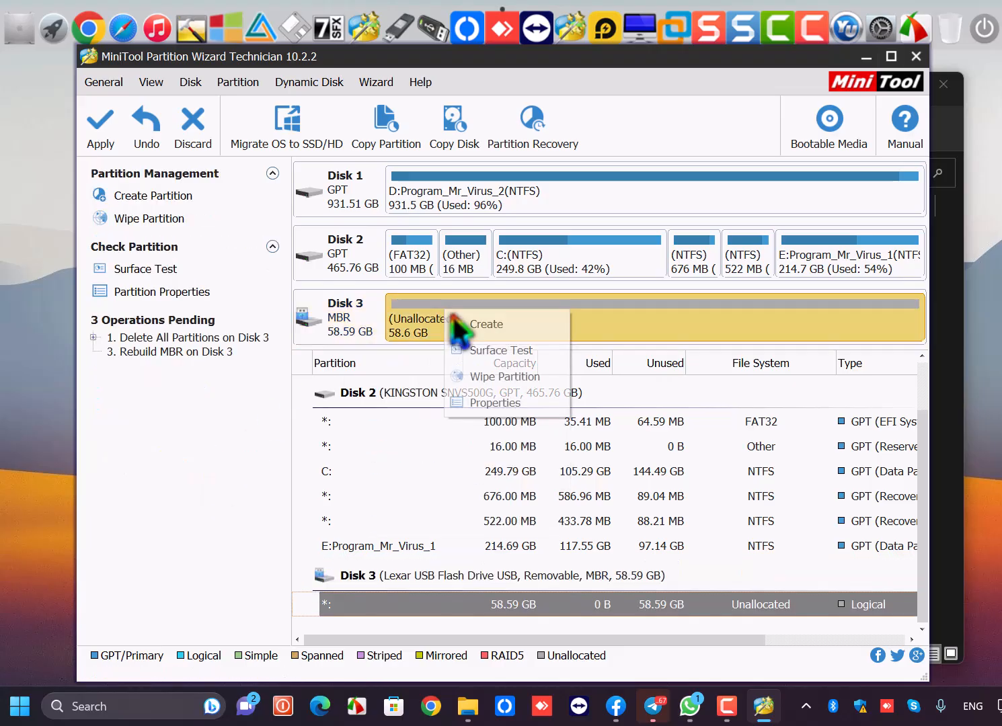
pyautogui.click(509, 329)
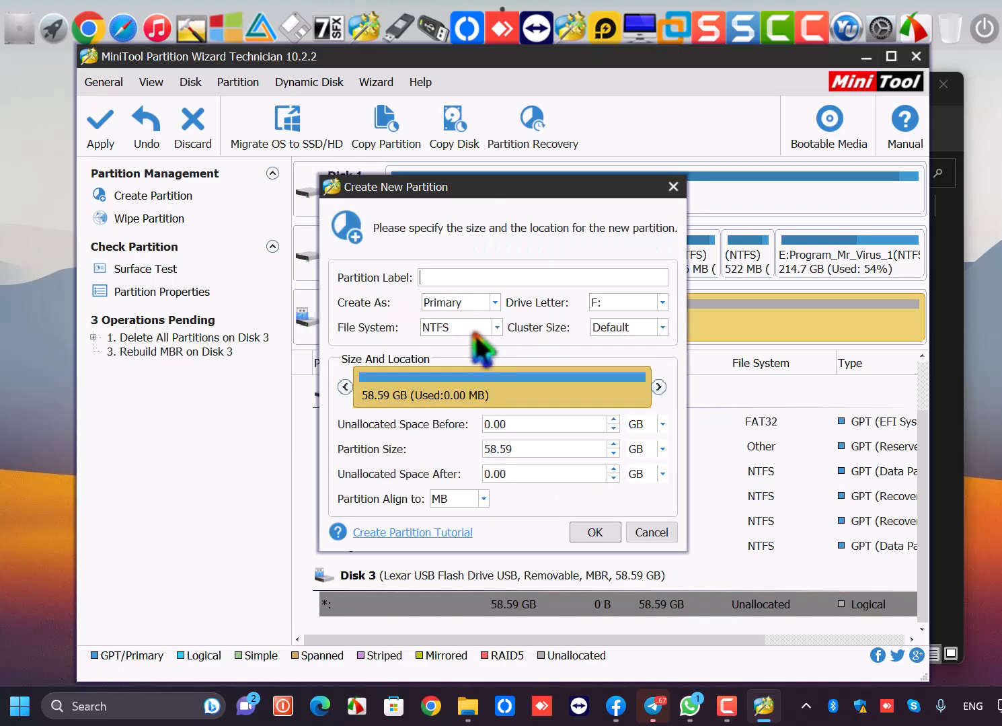
pyautogui.click(472, 329)
pyautogui.click(439, 361)
pyautogui.click(442, 277)
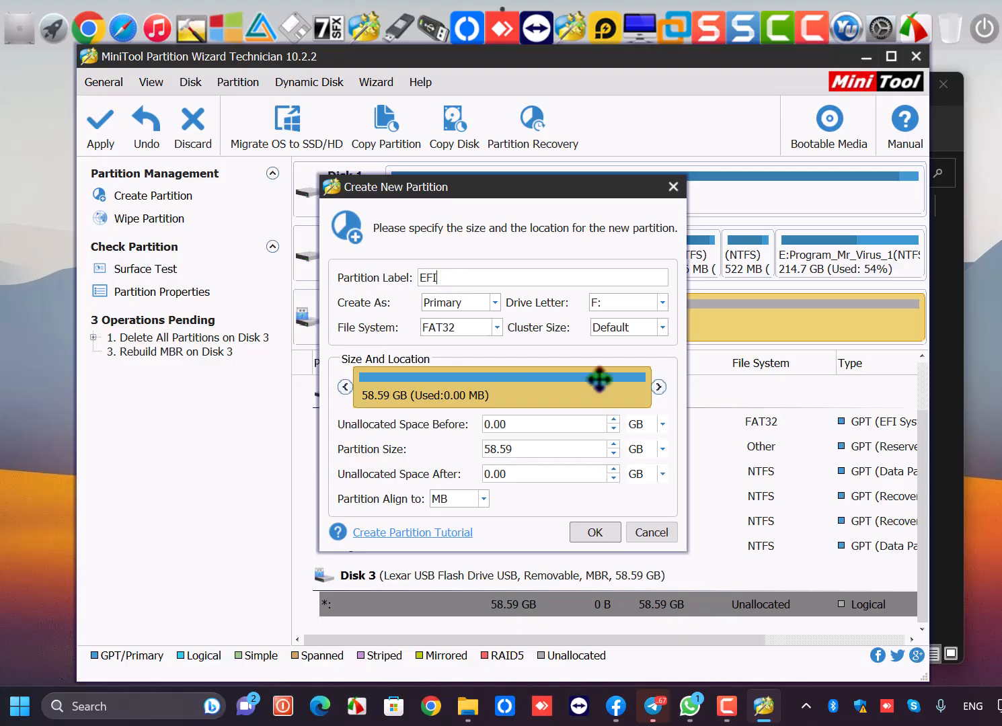
pyautogui.click(526, 451)
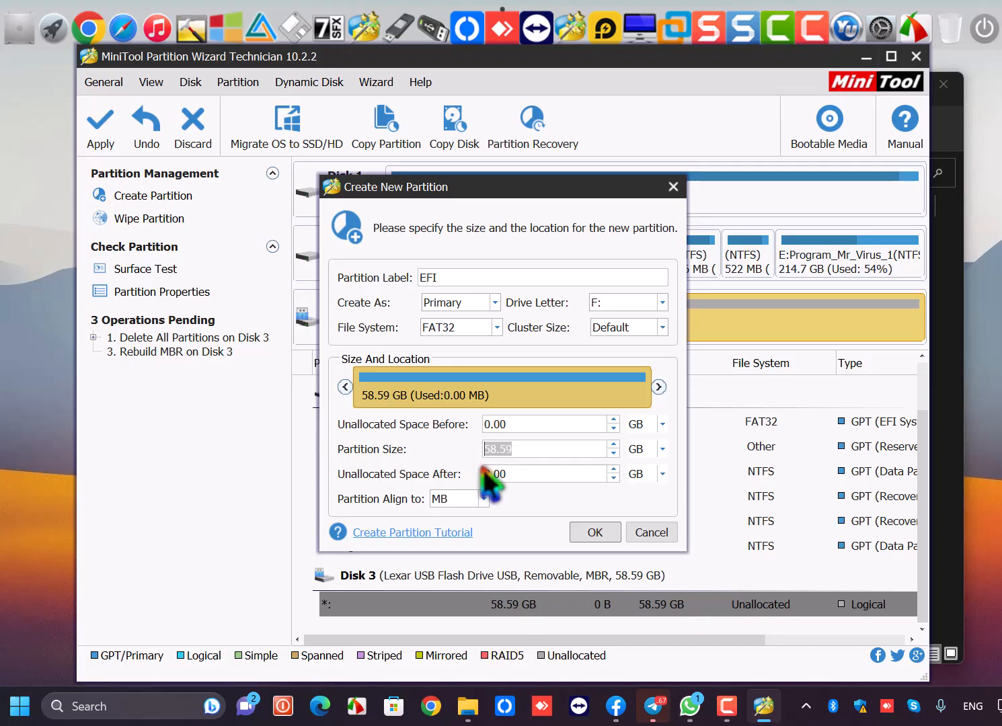
pyautogui.write('2')
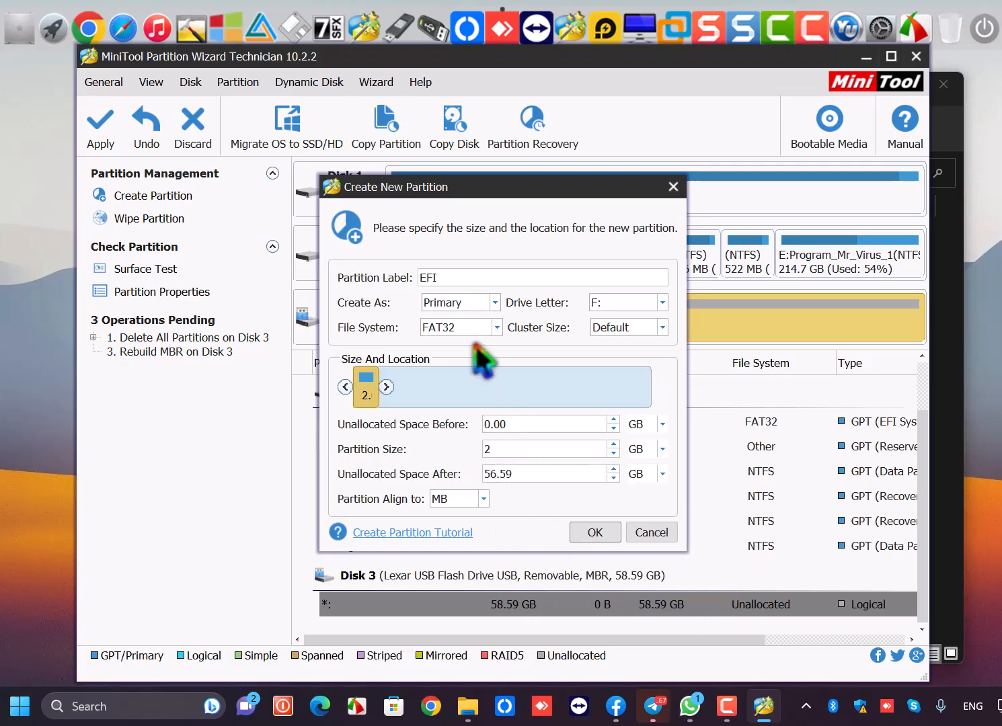
pyautogui.click(608, 535)
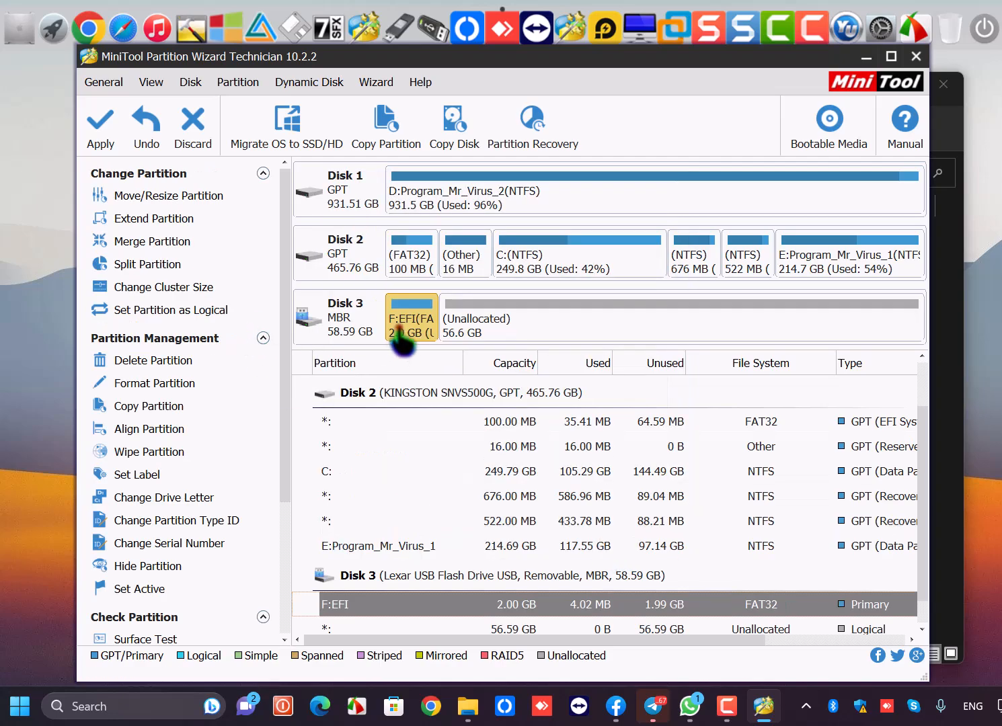
# Step: Create a primary NTFS partition labelled DATA in all the remaining unallocated space of Disk 3
pyautogui.click(511, 330)
pyautogui.rightClick(510, 326)
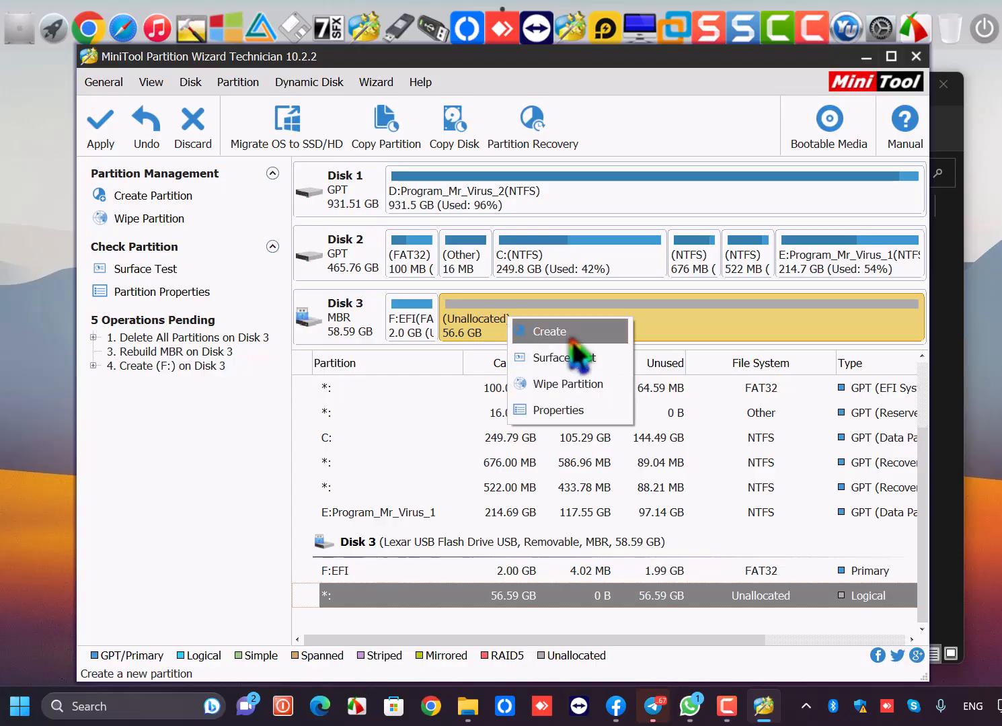
pyautogui.click(572, 341)
pyautogui.click(478, 420)
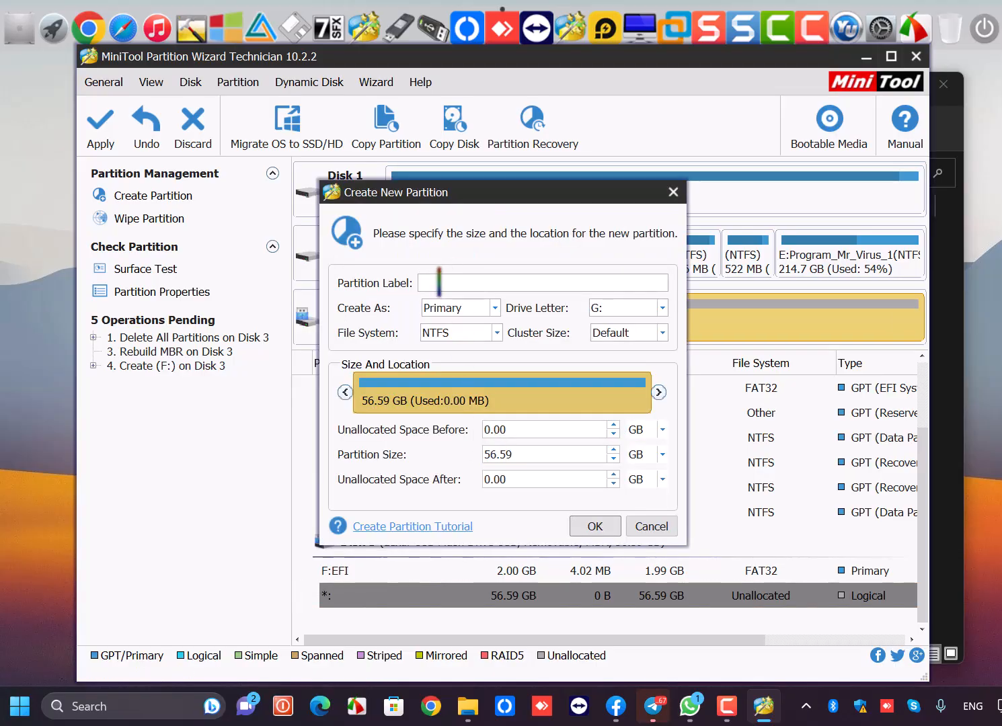
pyautogui.write('DATA')
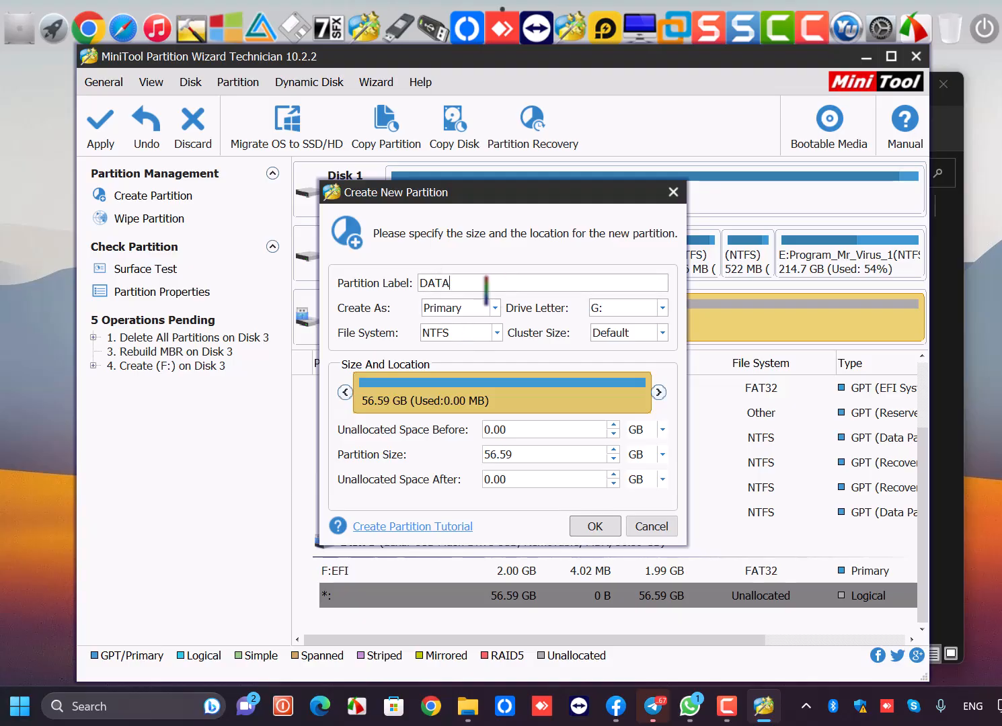
pyautogui.click(594, 526)
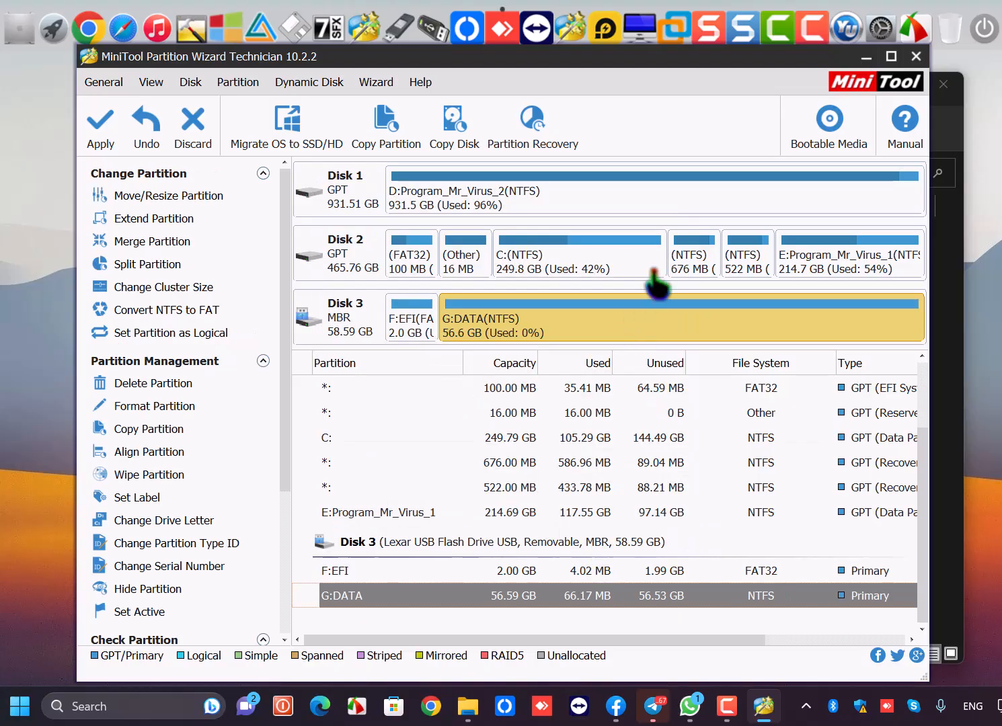
# Step: Set the EFI partition on Disk 3 as active and apply all pending operations
pyautogui.click(412, 326)
pyautogui.rightClick(410, 328)
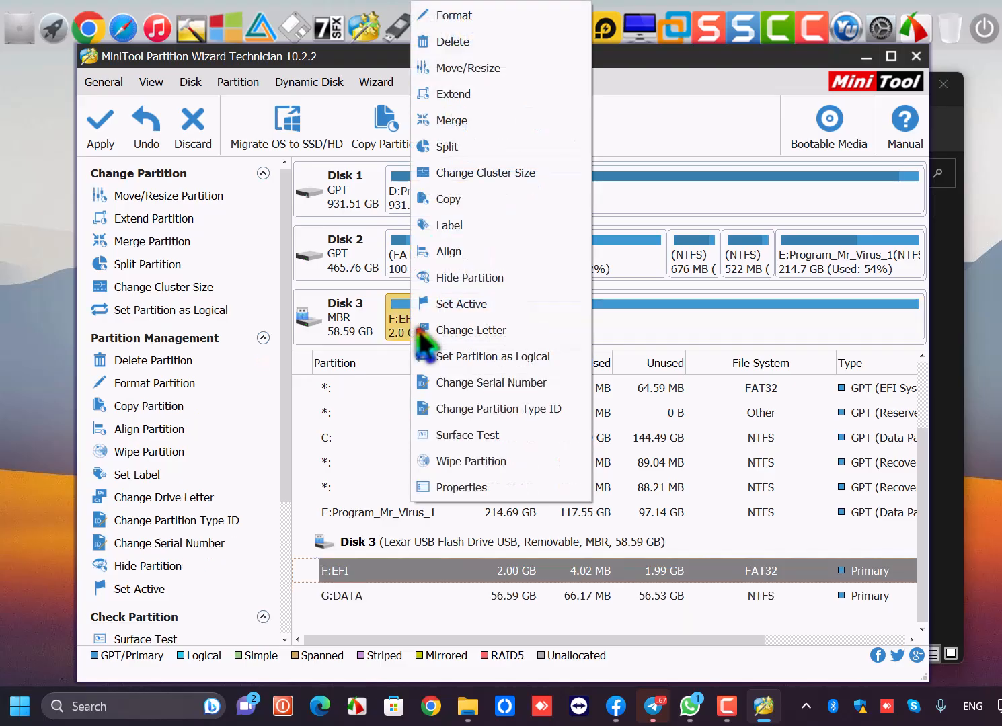
pyautogui.click(474, 304)
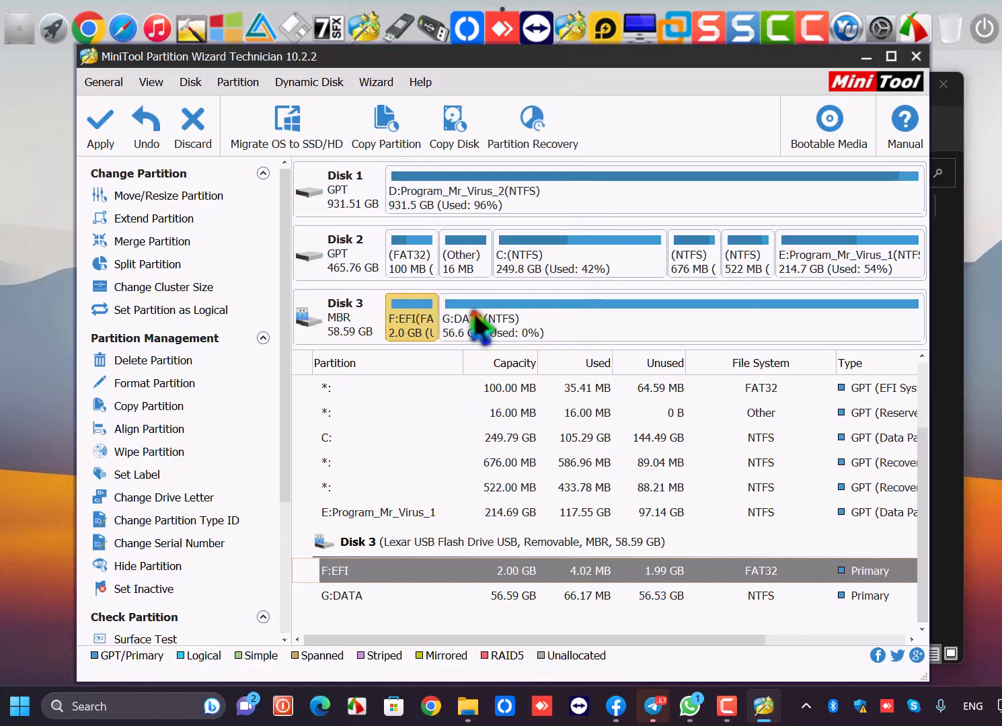
pyautogui.click(116, 130)
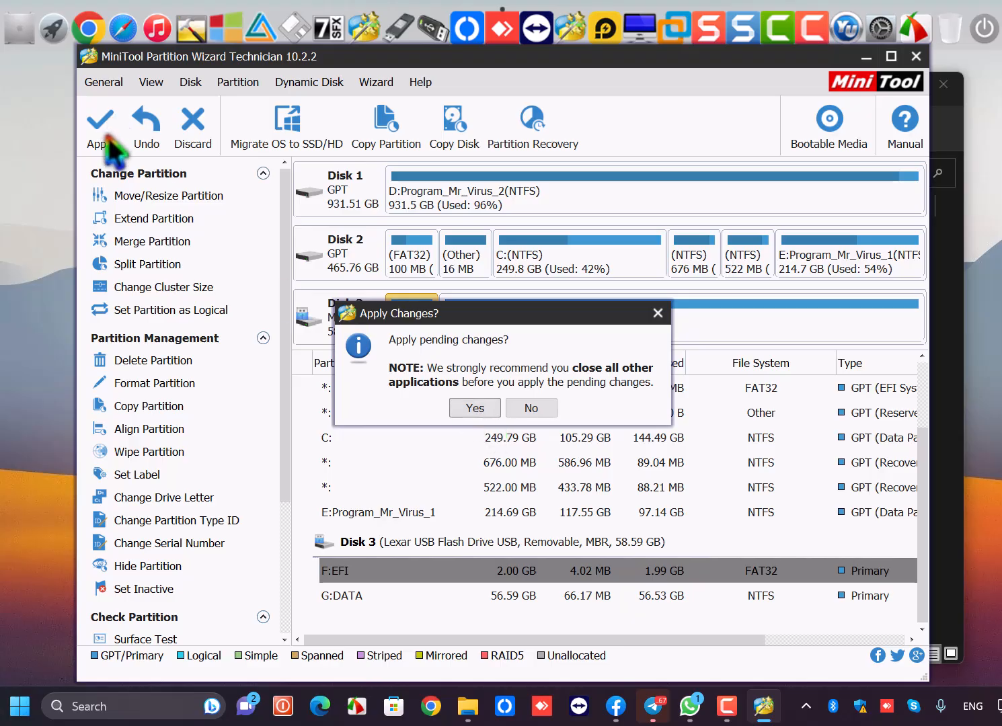
pyautogui.click(475, 408)
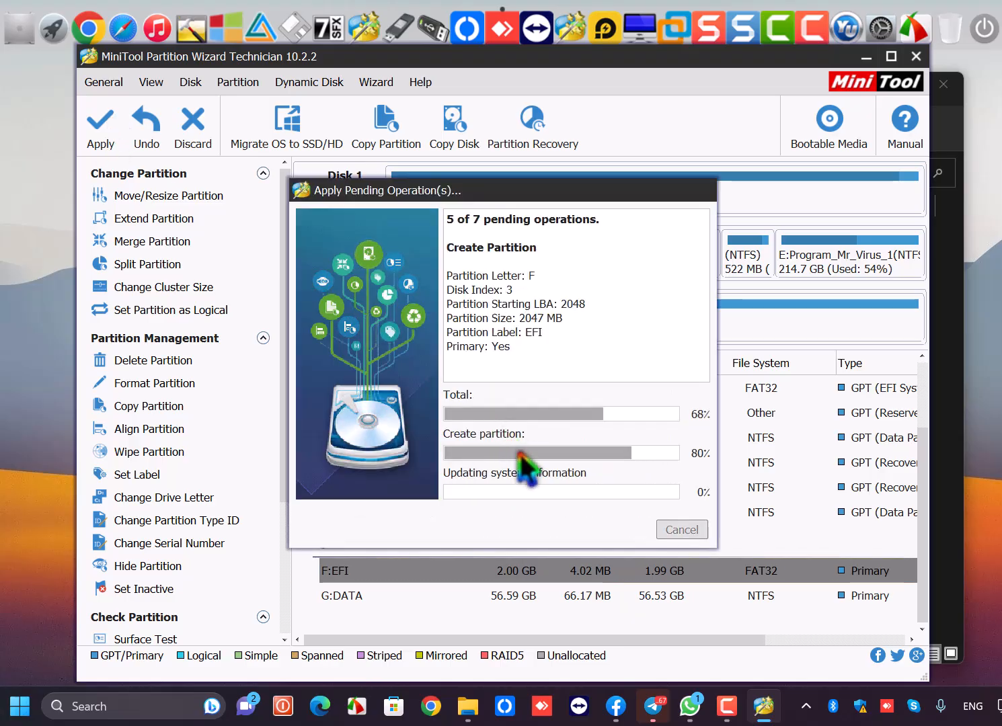
pyautogui.moveTo(534, 201); pyautogui.dragTo(291, 330)
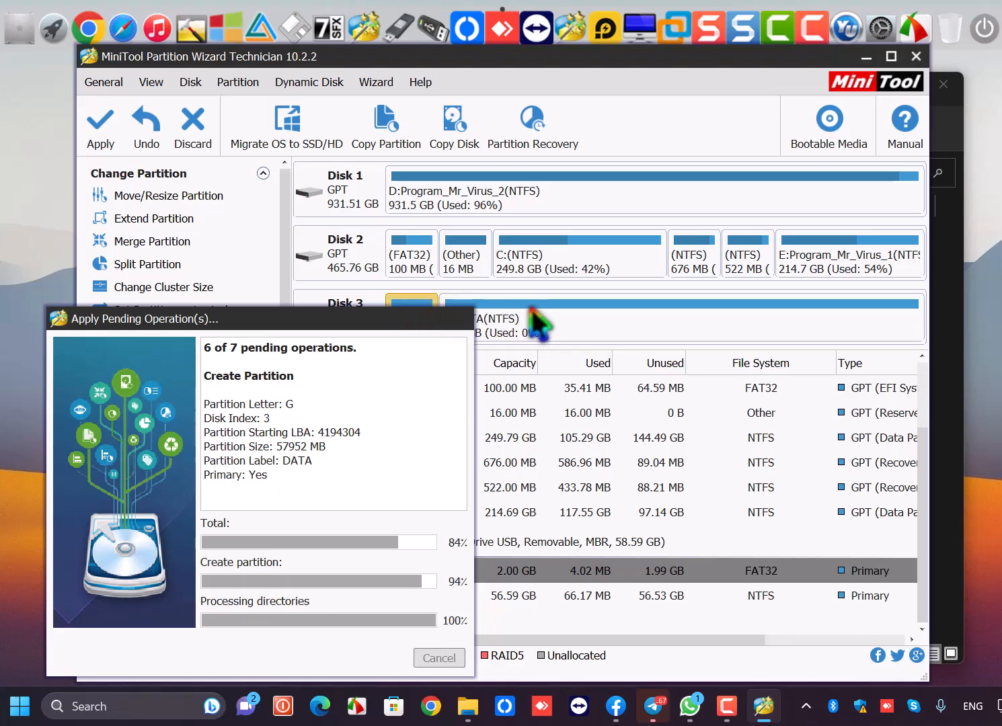
pyautogui.moveTo(386, 321); pyautogui.dragTo(343, 332)
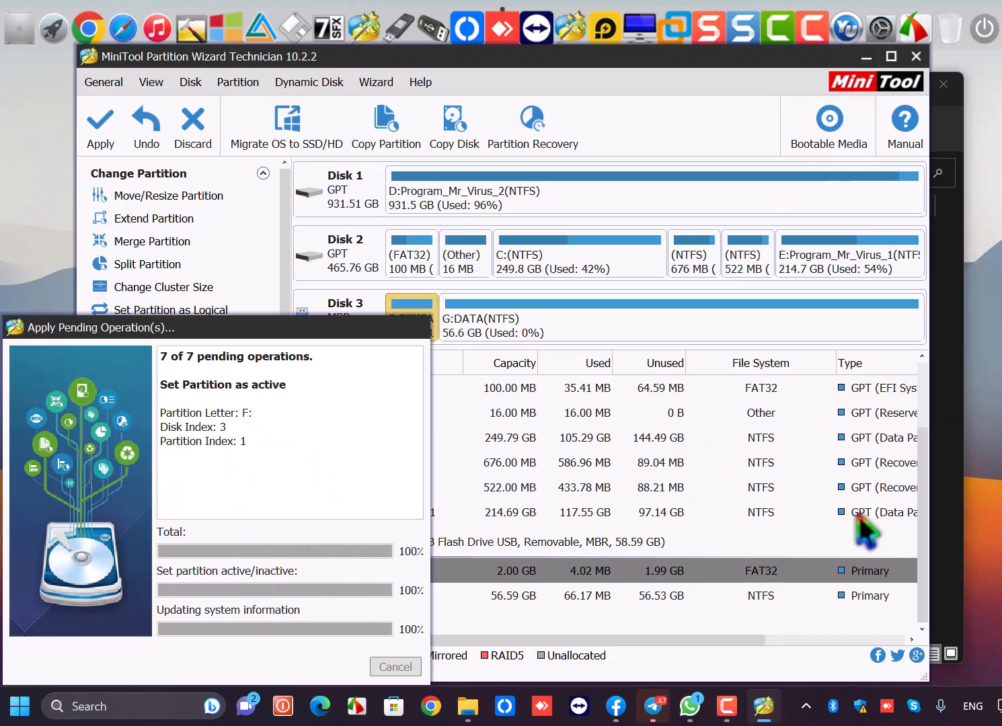
# Step: Switch to File Explorer, set up a WinRAR extraction of Mr_Virus-BOOT_V4 to the EFI (F:) drive, and cancel it
pyautogui.click(467, 706)
pyautogui.click(501, 332)
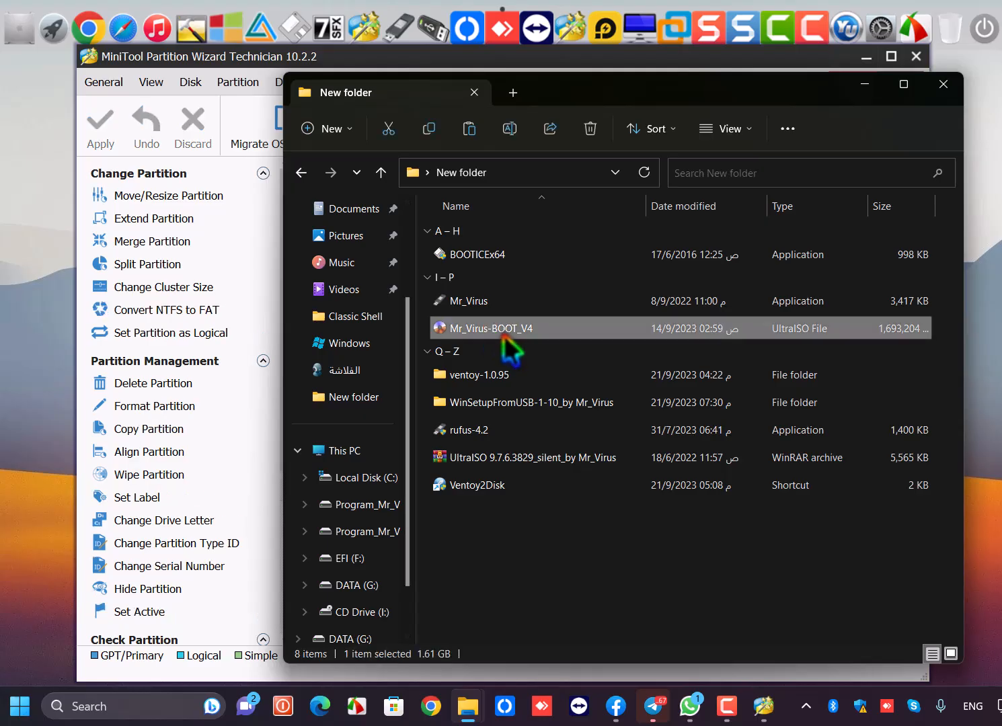
pyautogui.rightClick(504, 335)
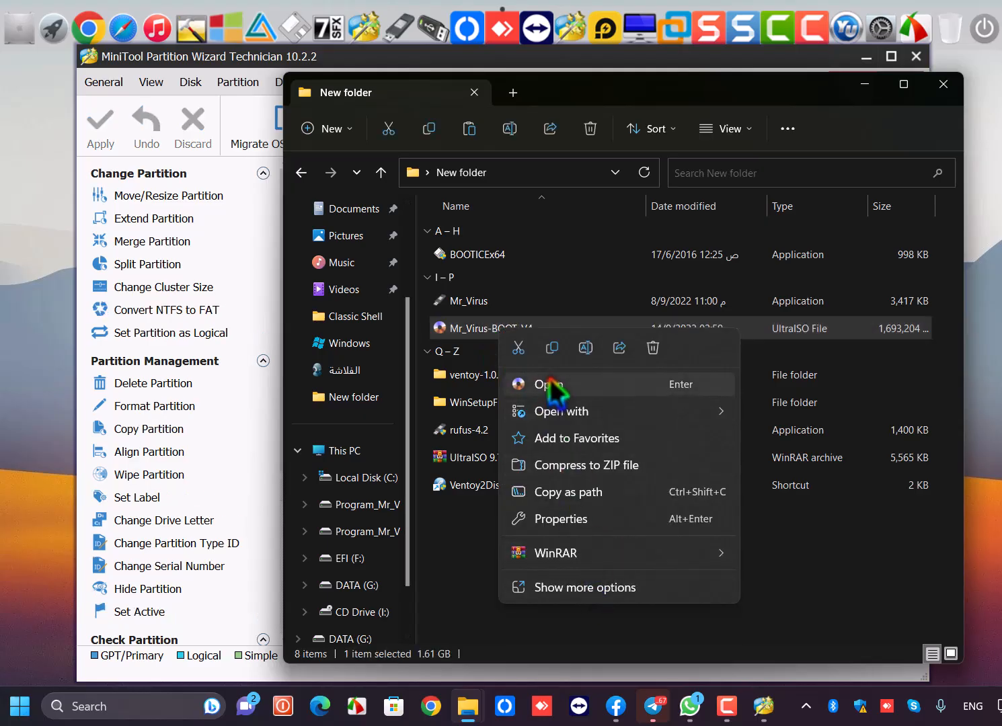
pyautogui.moveTo(564, 560)
pyautogui.moveTo(736, 558)
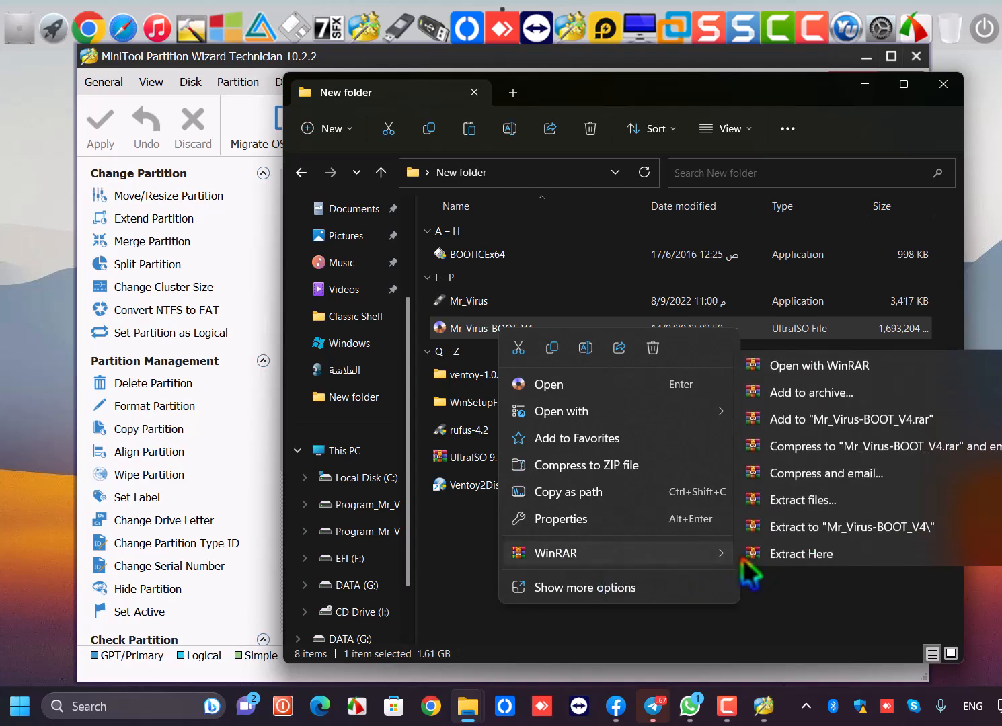
pyautogui.click(821, 505)
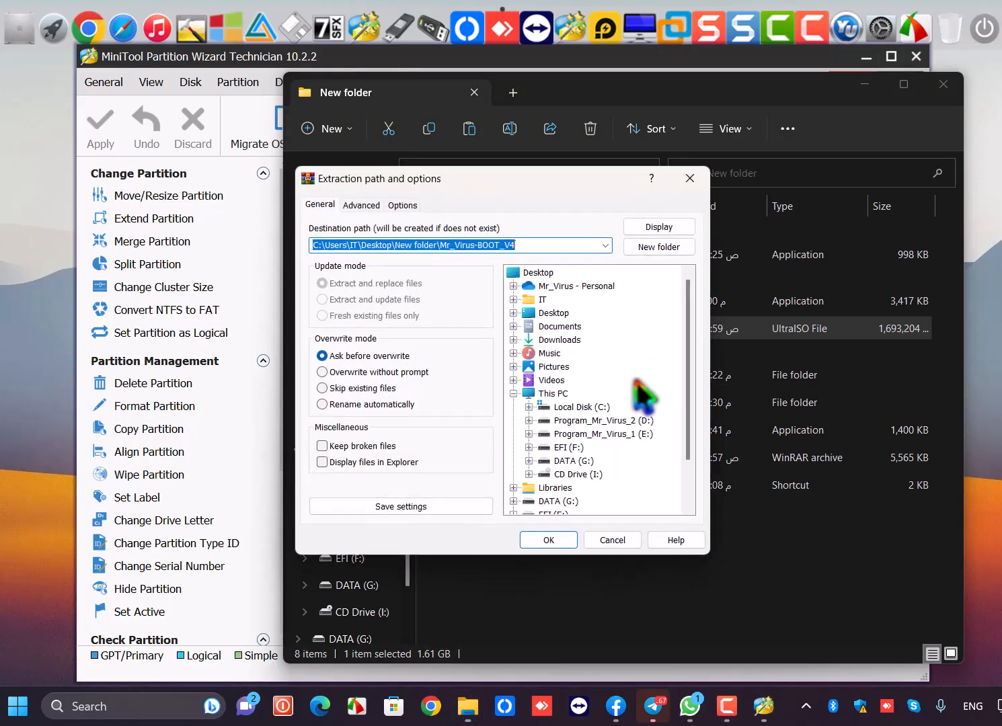
pyautogui.click(572, 449)
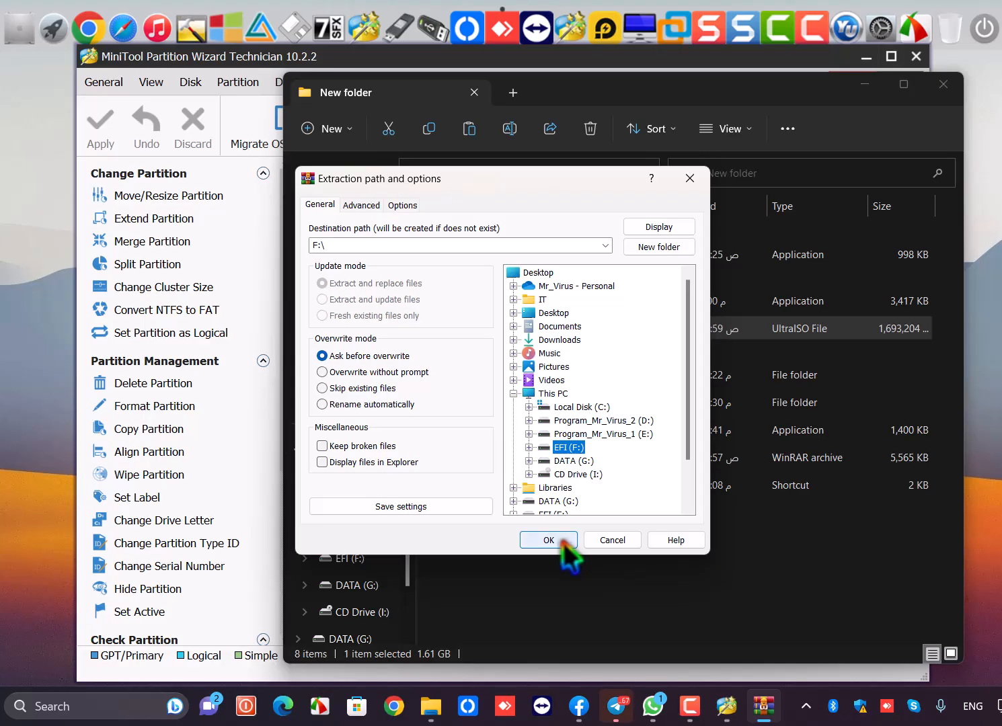
pyautogui.click(608, 542)
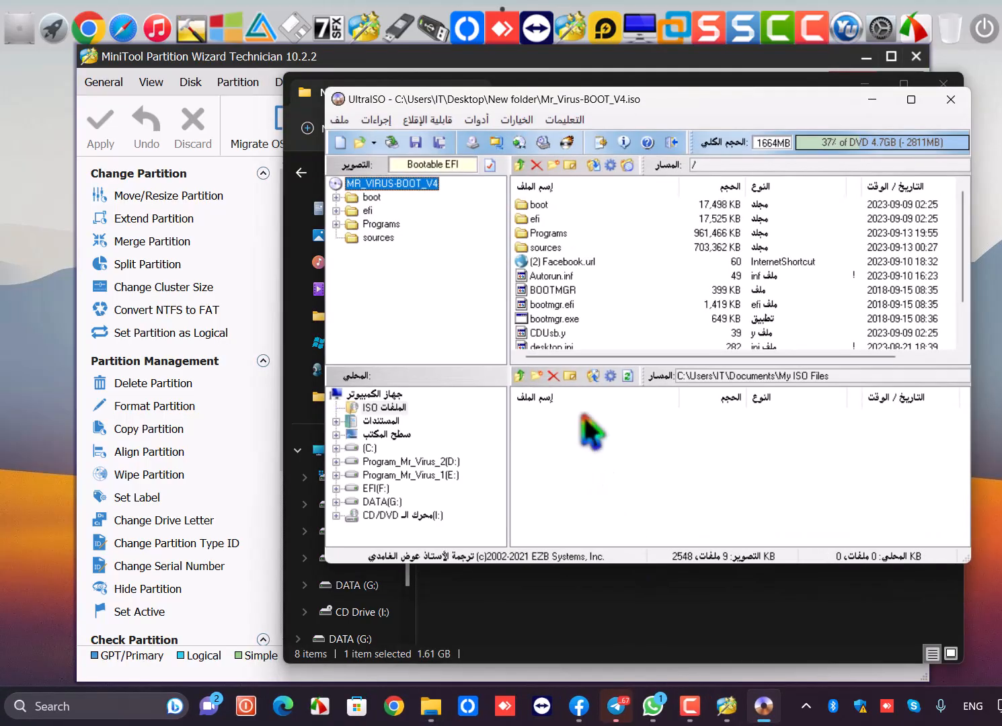
# Step: Look through the files inside the Mr_Virus-BOOT_V4 image in UltraISO and close it
pyautogui.scroll(-1, 605, 361)
pyautogui.moveTo(577, 351); pyautogui.dragTo(489, 158)
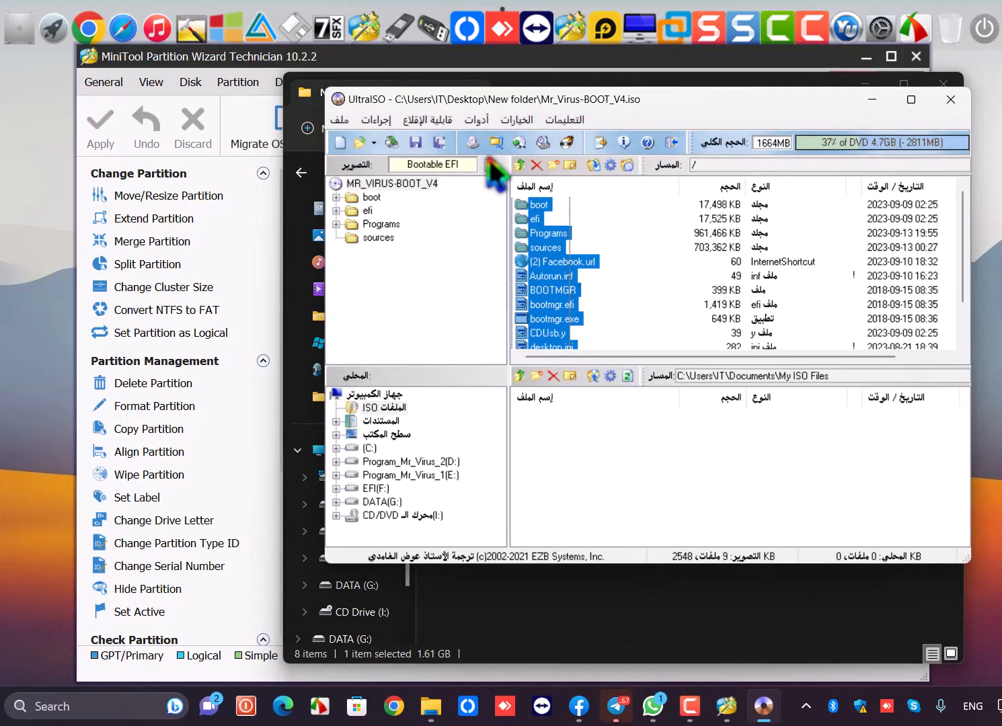
pyautogui.click(951, 100)
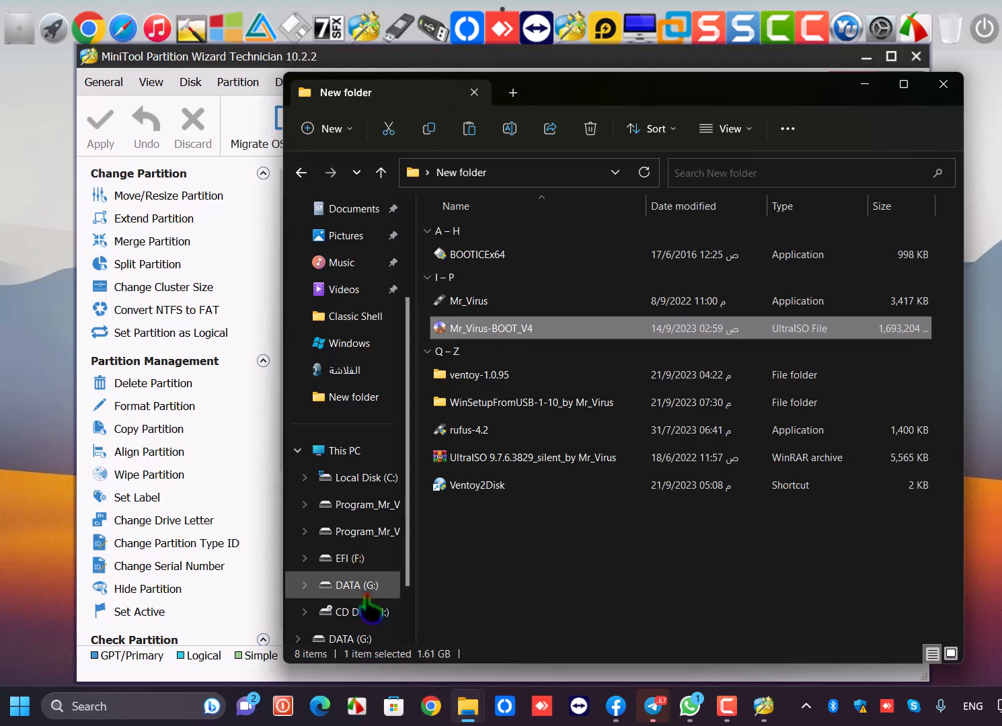
# Step: Check the contents of the EFI (F:) drive in File Explorer and close the window
pyautogui.click(349, 564)
pyautogui.moveTo(643, 448); pyautogui.dragTo(429, 209)
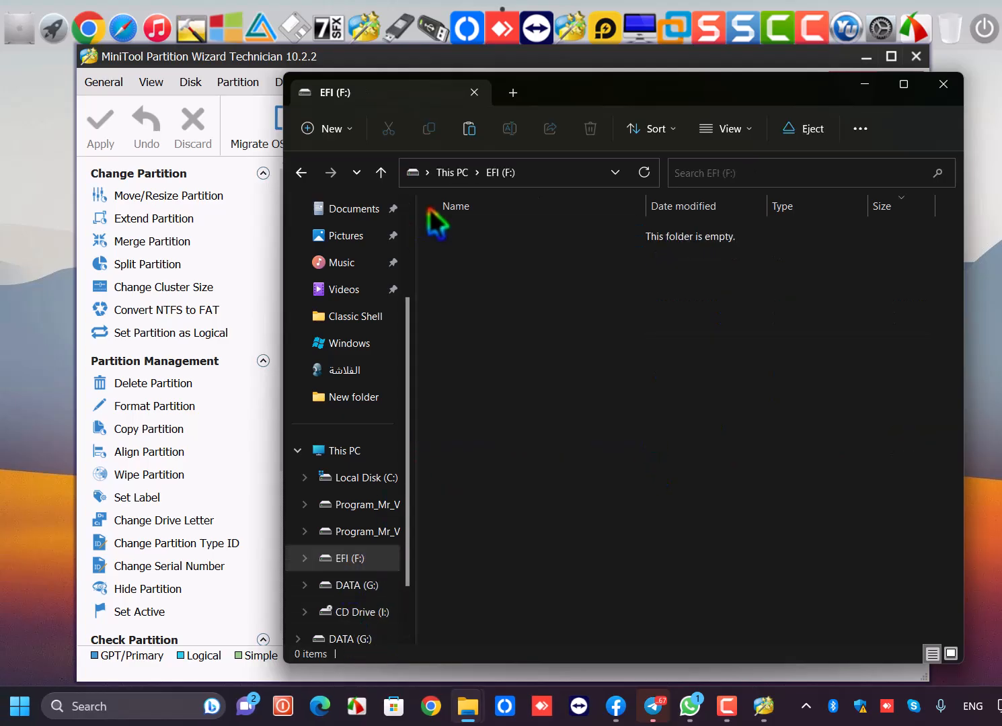
pyautogui.click(945, 86)
# Step: Review the EFI and DATA partitions of Disk 3 and close MiniTool Partition Wizard
pyautogui.click(503, 394)
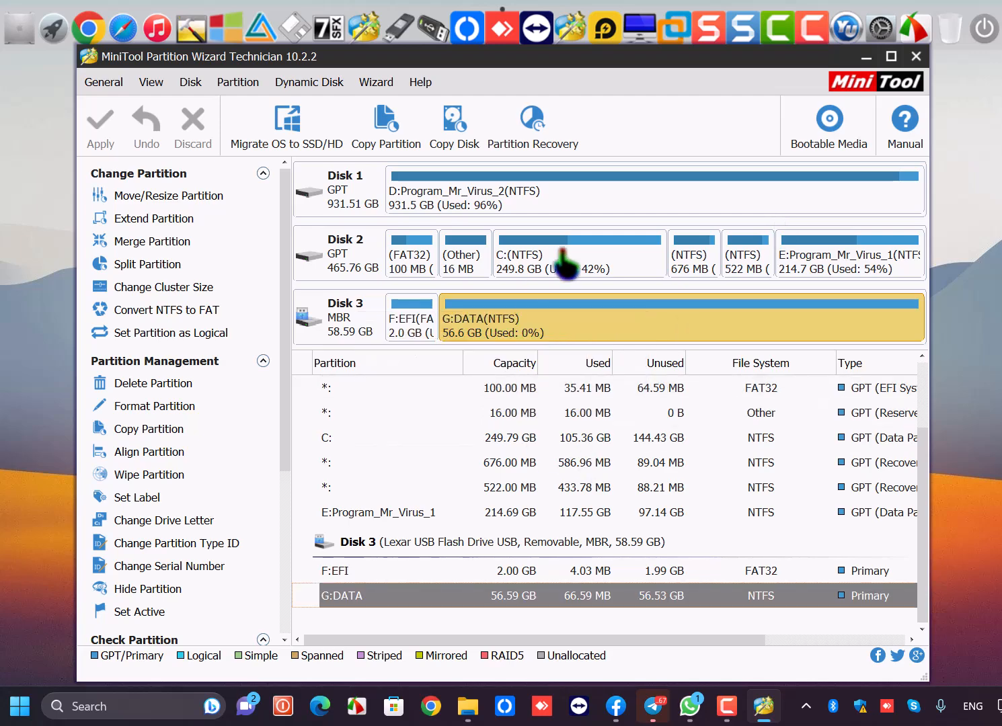
pyautogui.click(404, 330)
pyautogui.click(480, 330)
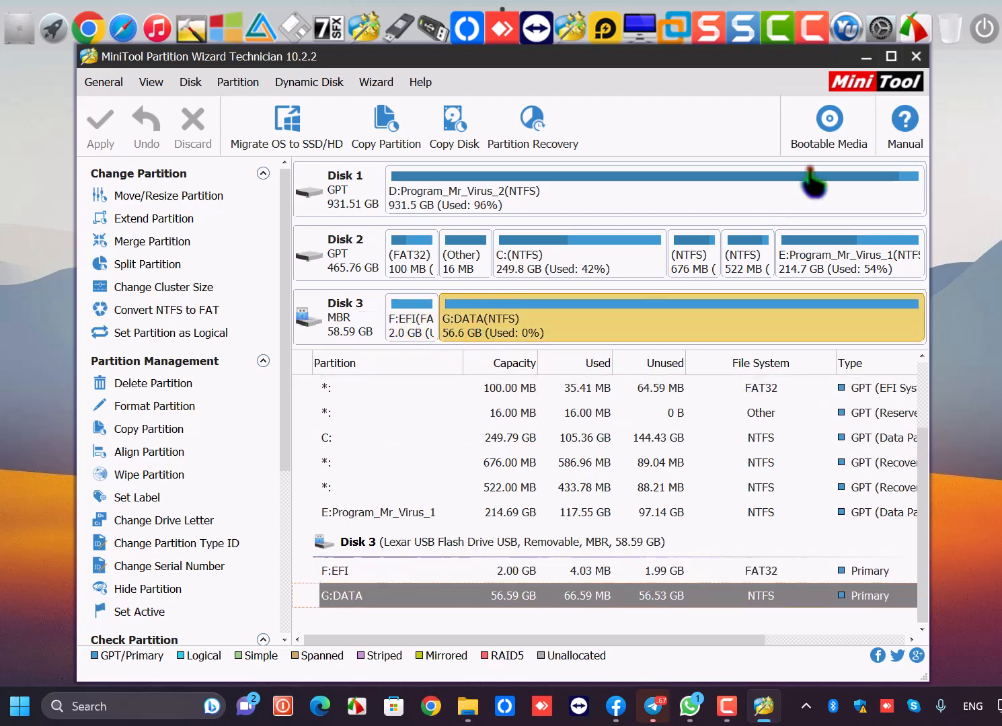
pyautogui.click(918, 60)
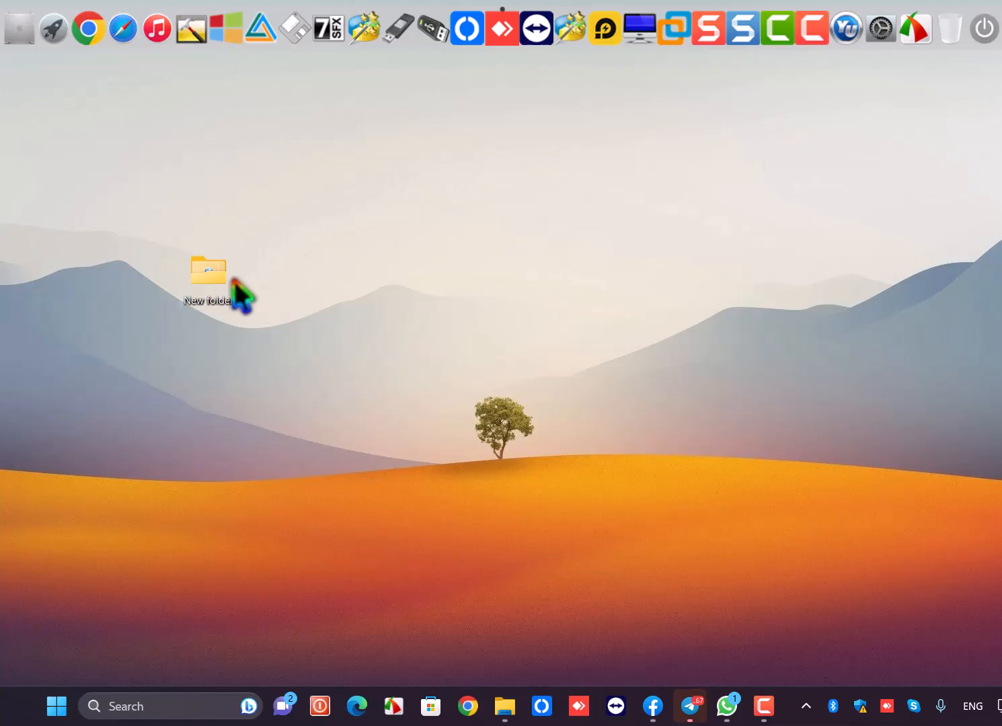
# Step: Launch BOOTICEx64 from New folder on the desktop and choose the Lexar USB Flash Drive as the destination disk
pyautogui.doubleClick(235, 279)
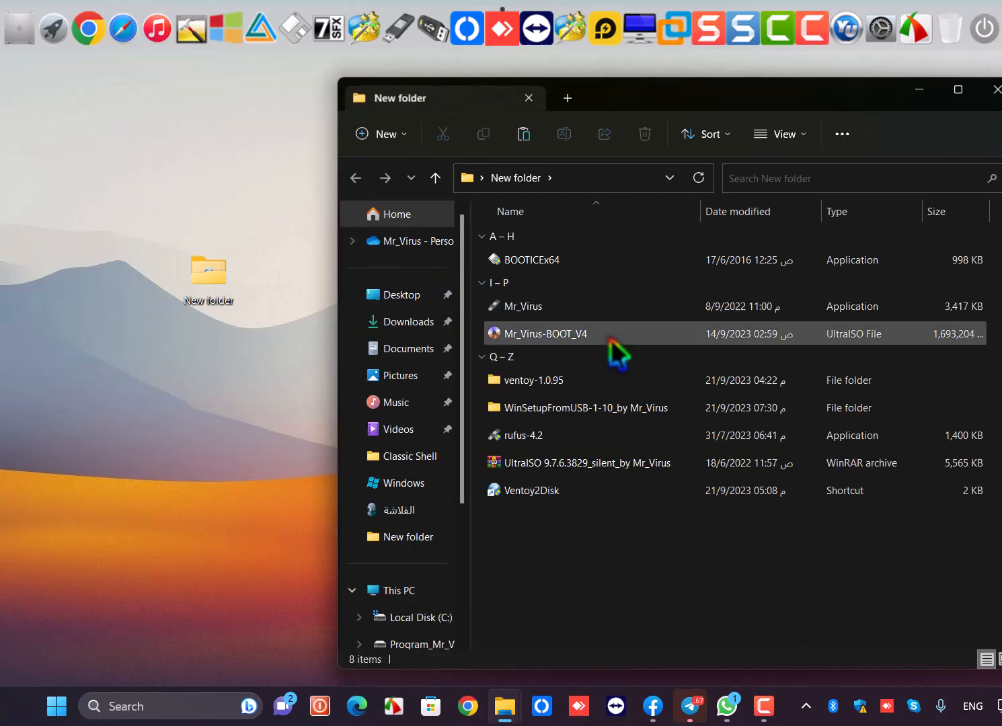
pyautogui.click(548, 262)
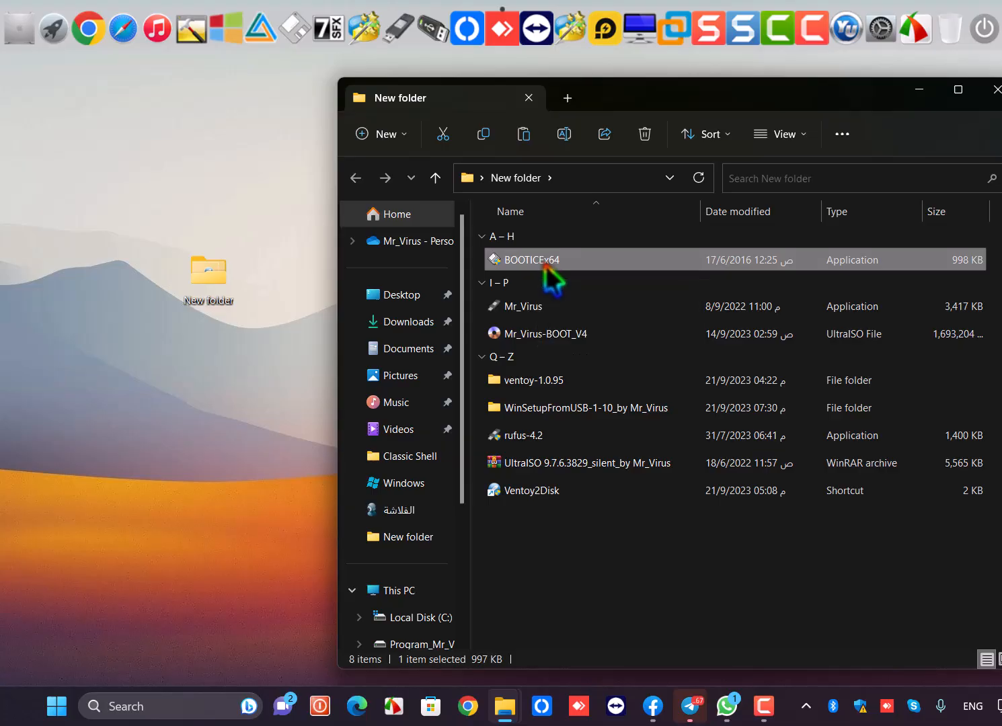
pyautogui.doubleClick(545, 265)
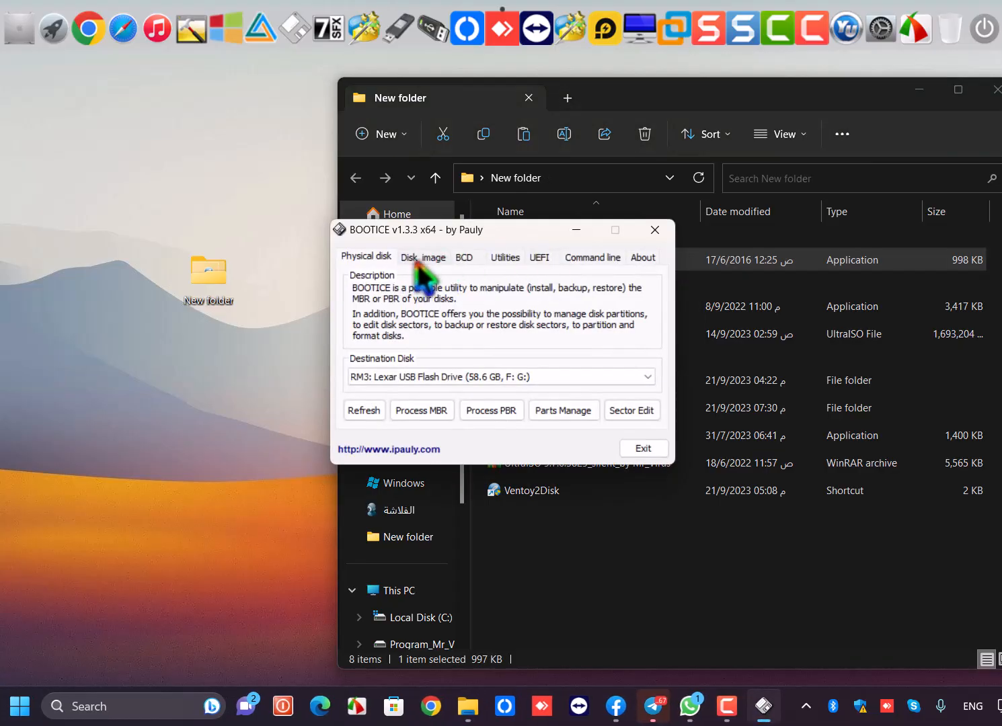
pyautogui.click(432, 381)
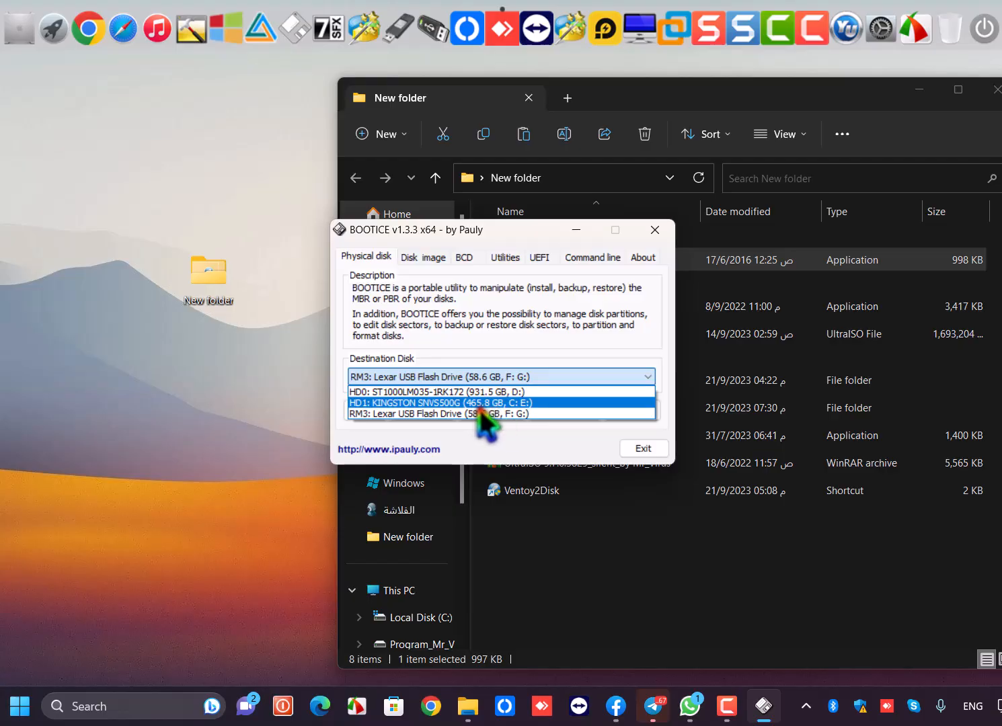
pyautogui.click(475, 415)
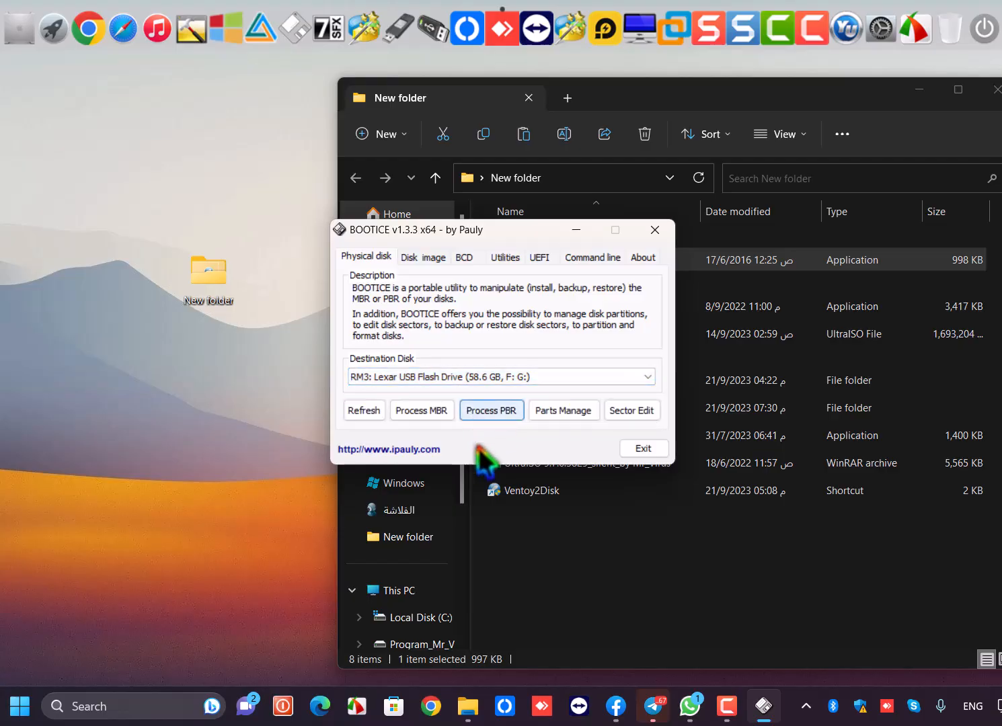
# Step: Install the Windows NT 6.x MBR on the Lexar flash drive and close the Master Boot Record window
pyautogui.click(416, 413)
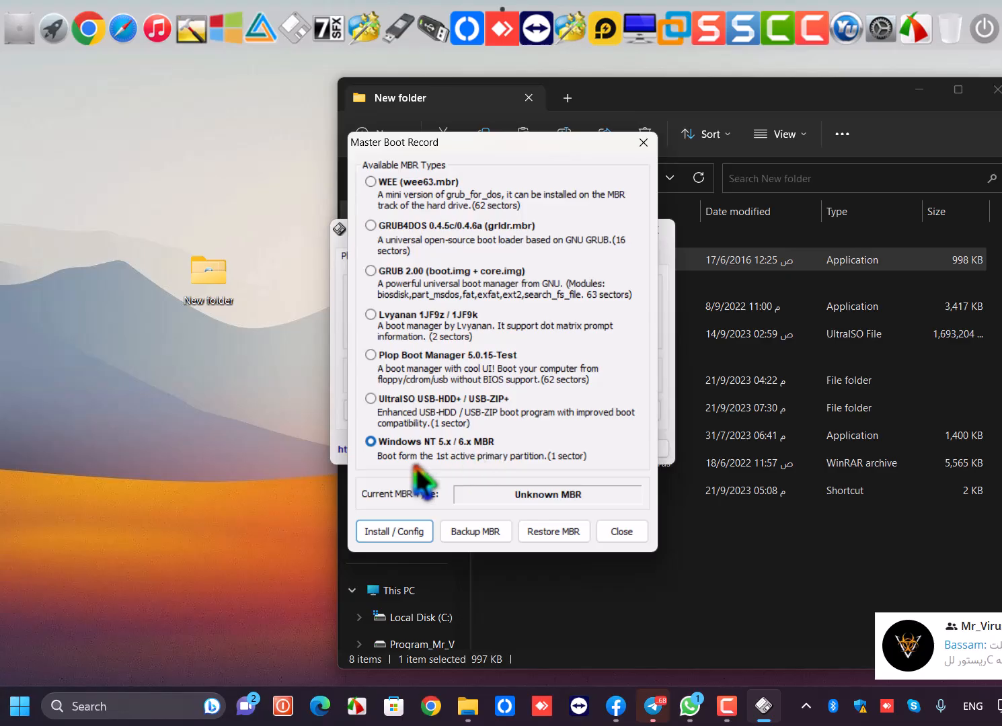
pyautogui.click(396, 535)
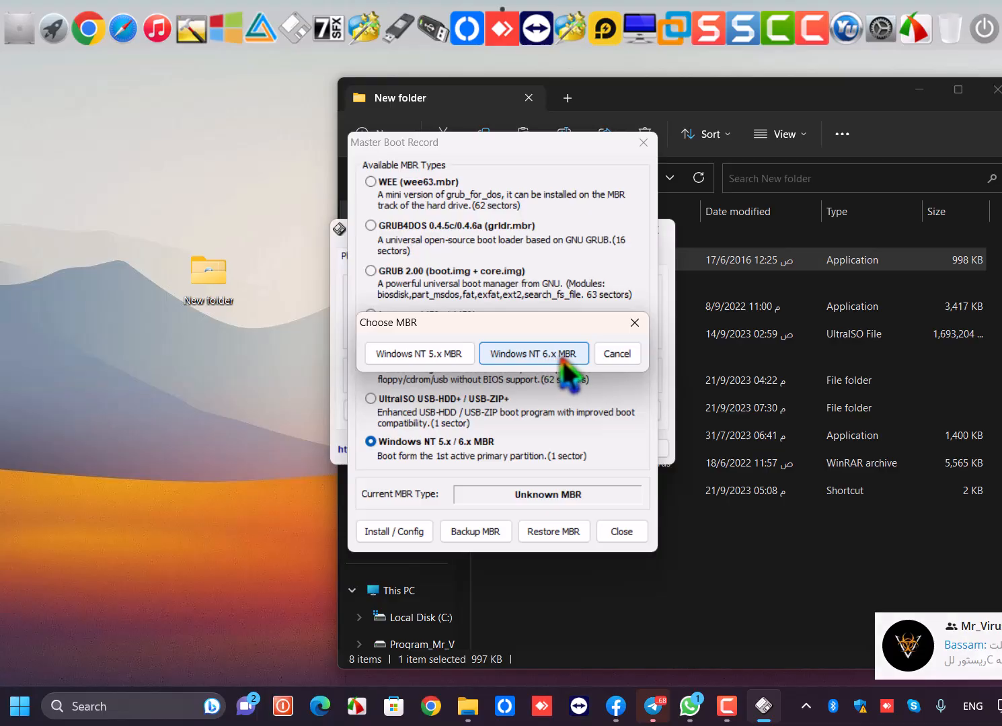
pyautogui.click(560, 361)
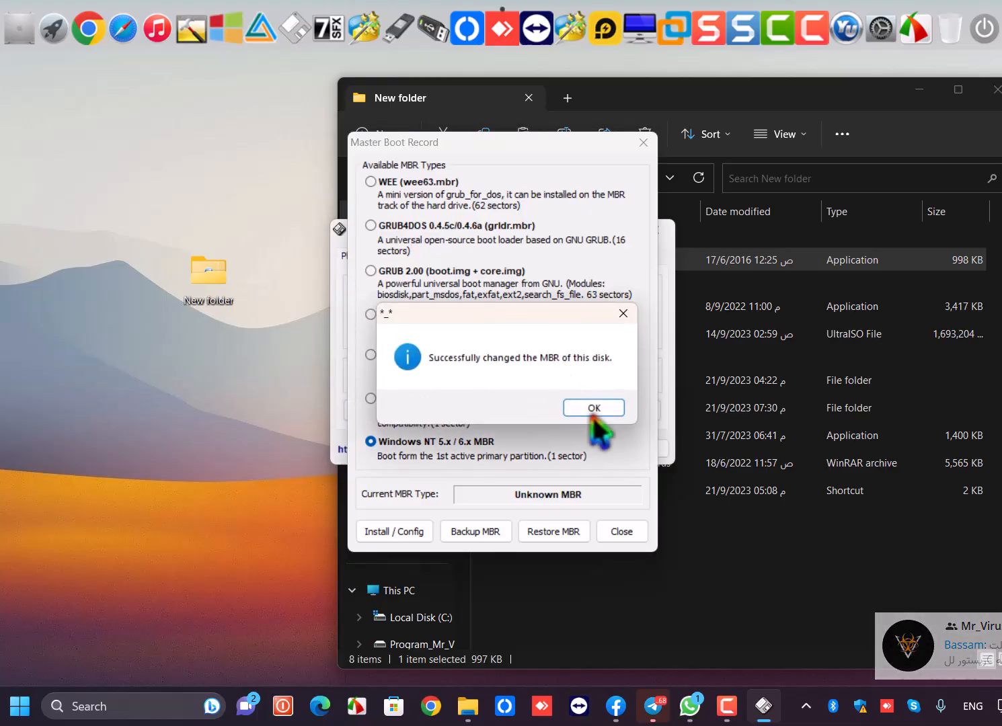
pyautogui.click(602, 411)
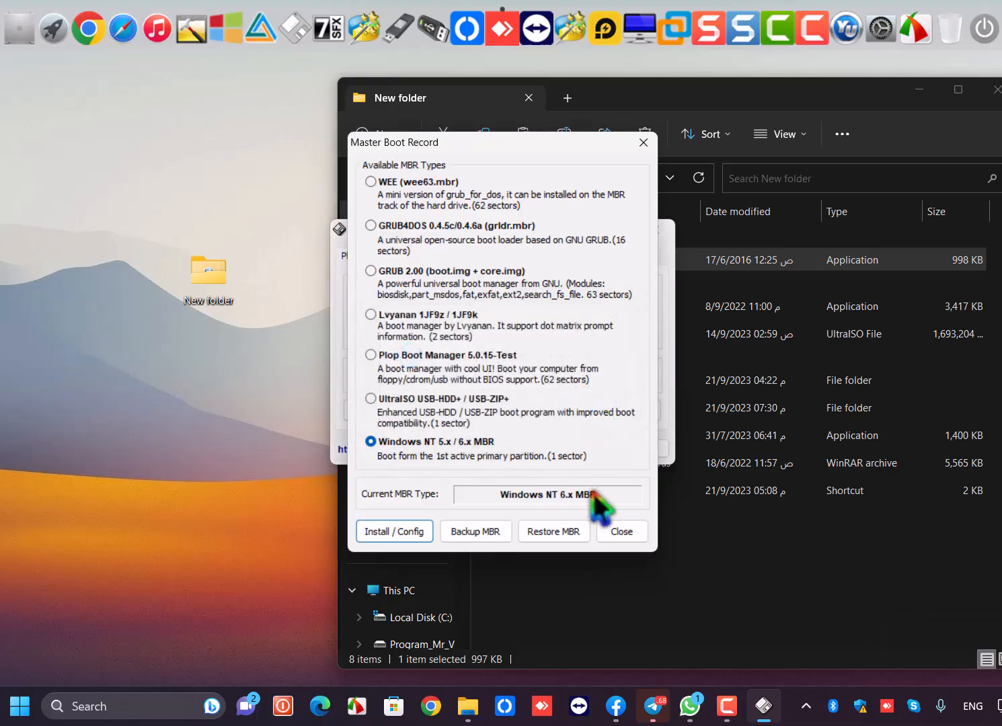
pyautogui.click(629, 531)
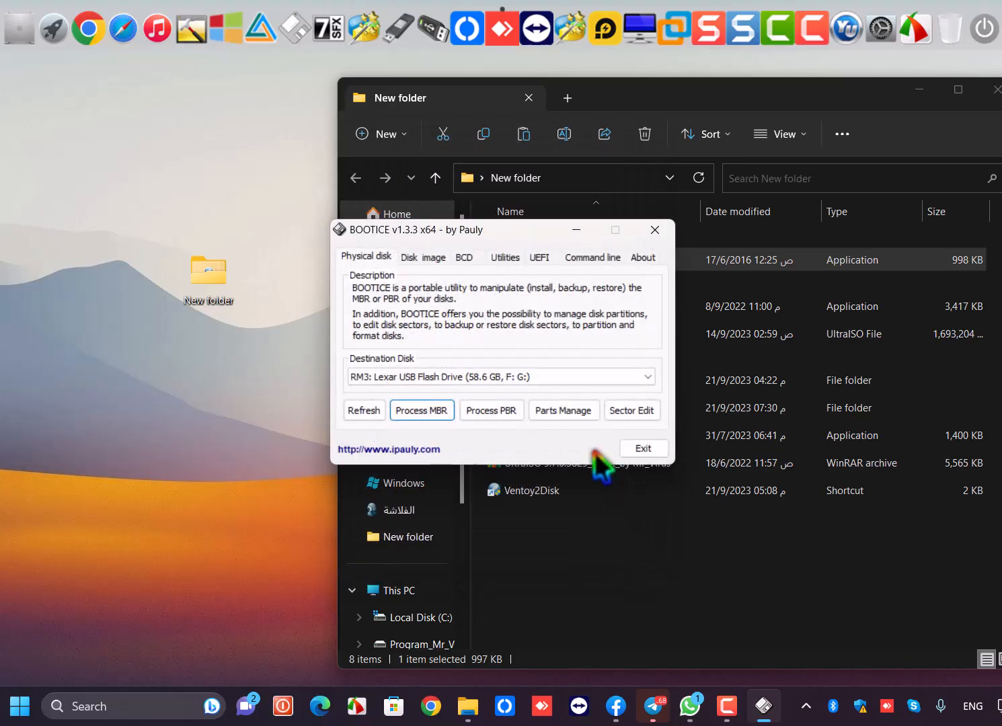
# Step: Install the BOOTMGR boot record on the FAT32 EFI partition (F:), keeping BOOTMGR as the boot file name
pyautogui.click(498, 417)
pyautogui.click(441, 362)
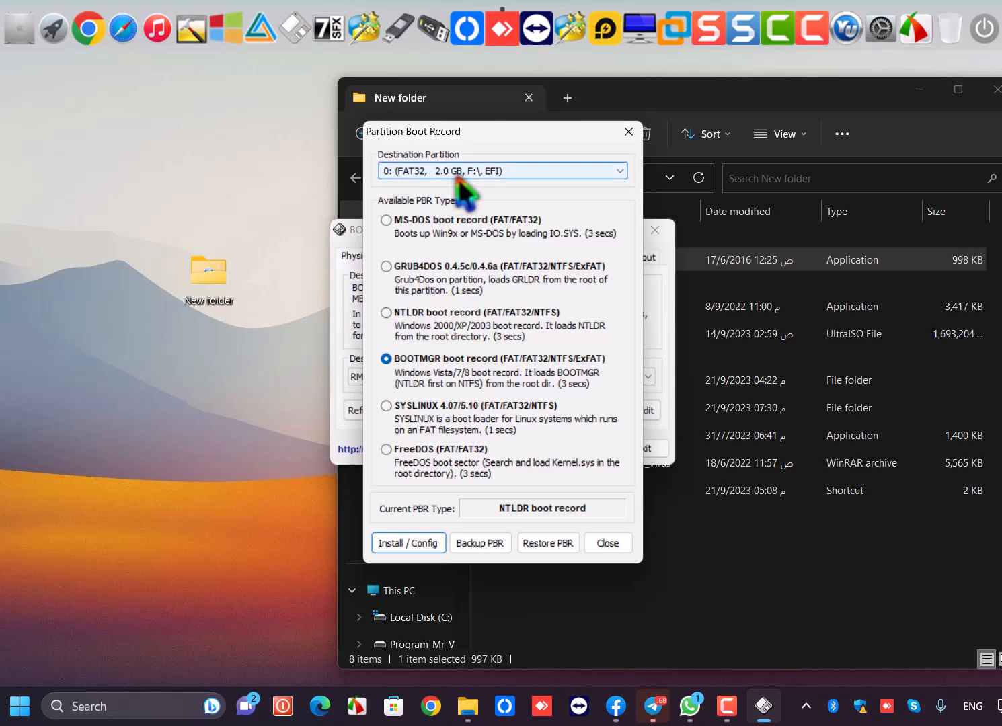
pyautogui.click(408, 548)
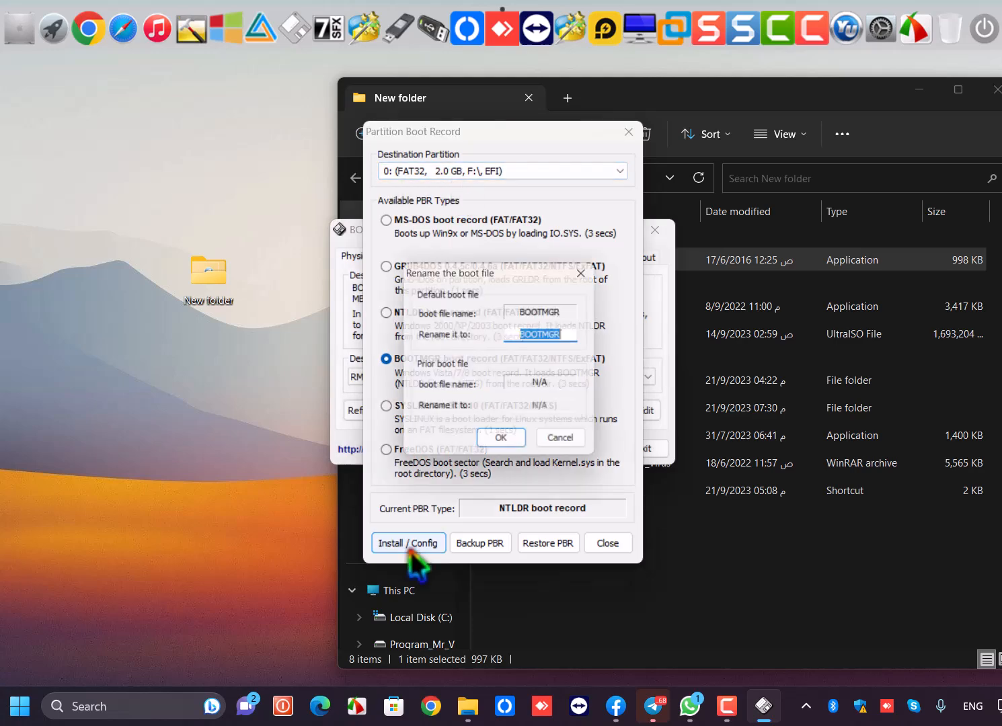
pyautogui.click(509, 447)
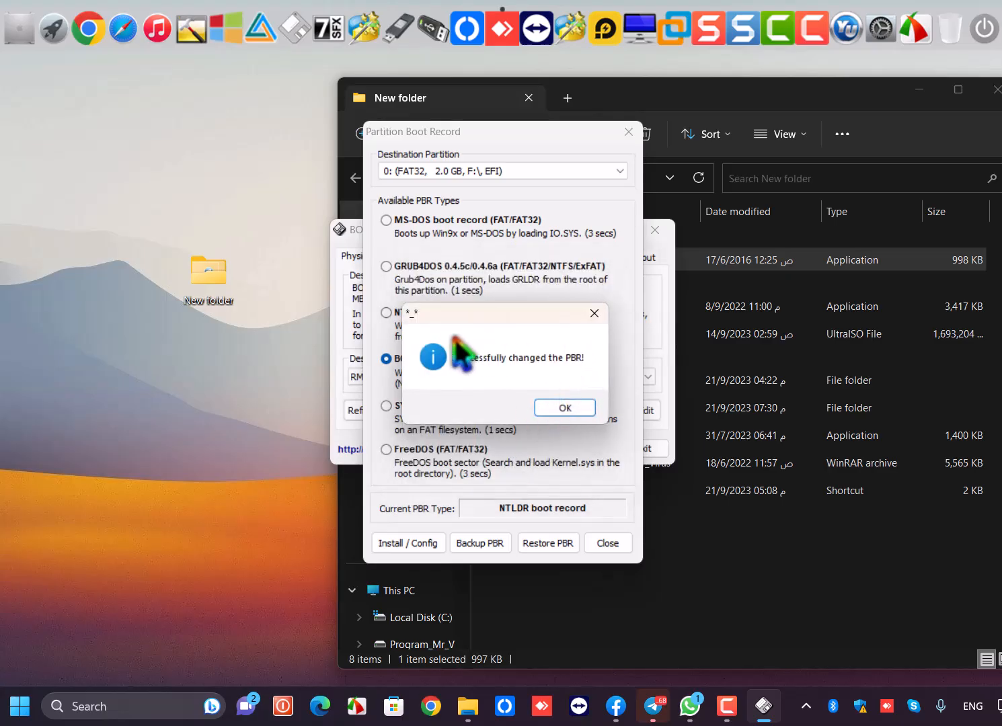
# Step: Close the Partition Boot Record window and exit BOOTICE
pyautogui.click(576, 411)
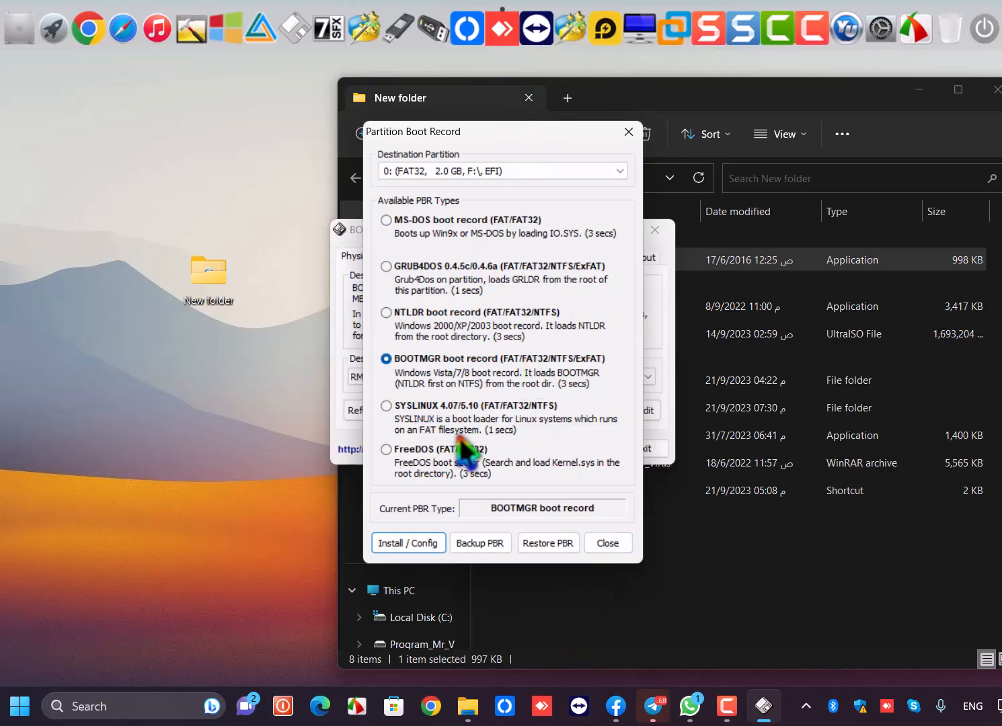
pyautogui.click(608, 547)
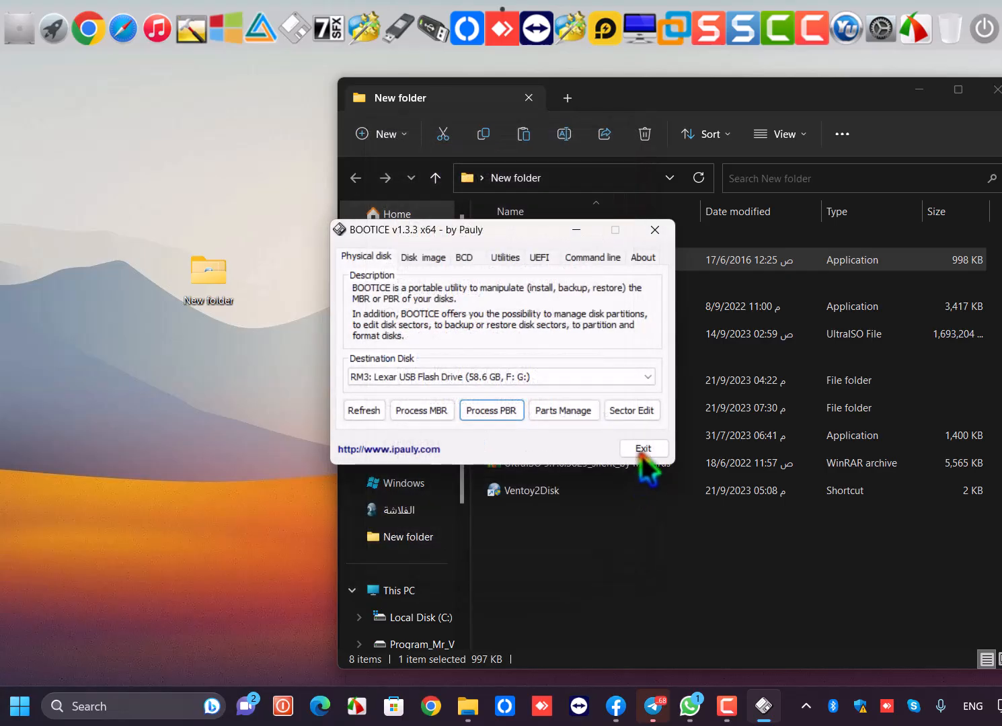
pyautogui.click(641, 451)
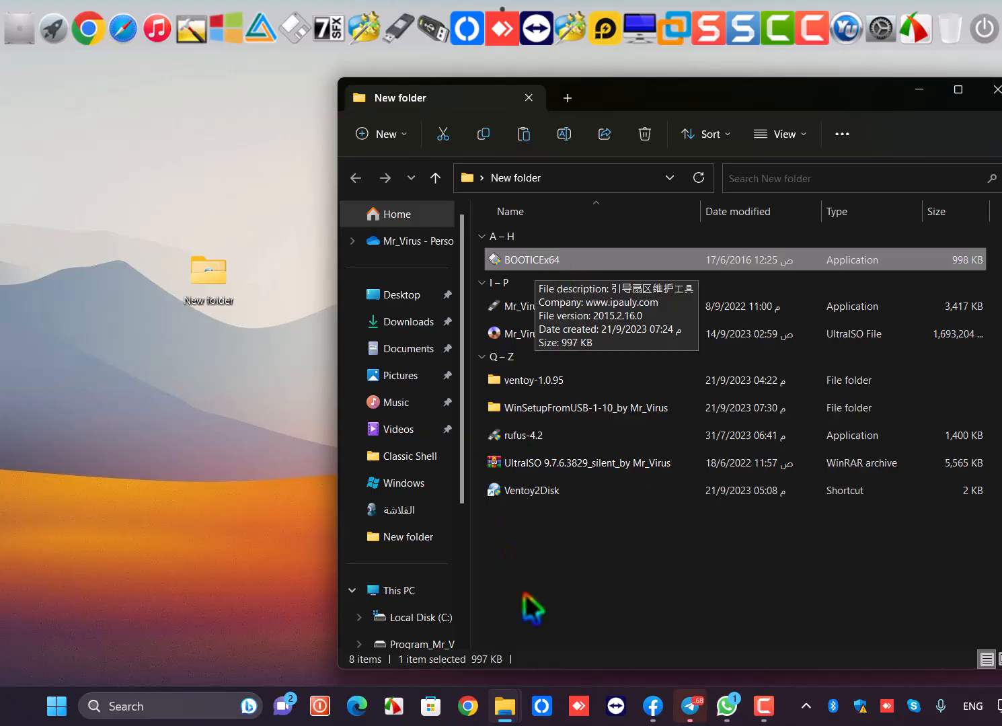
pyautogui.moveTo(545, 560); pyautogui.dragTo(501, 192)
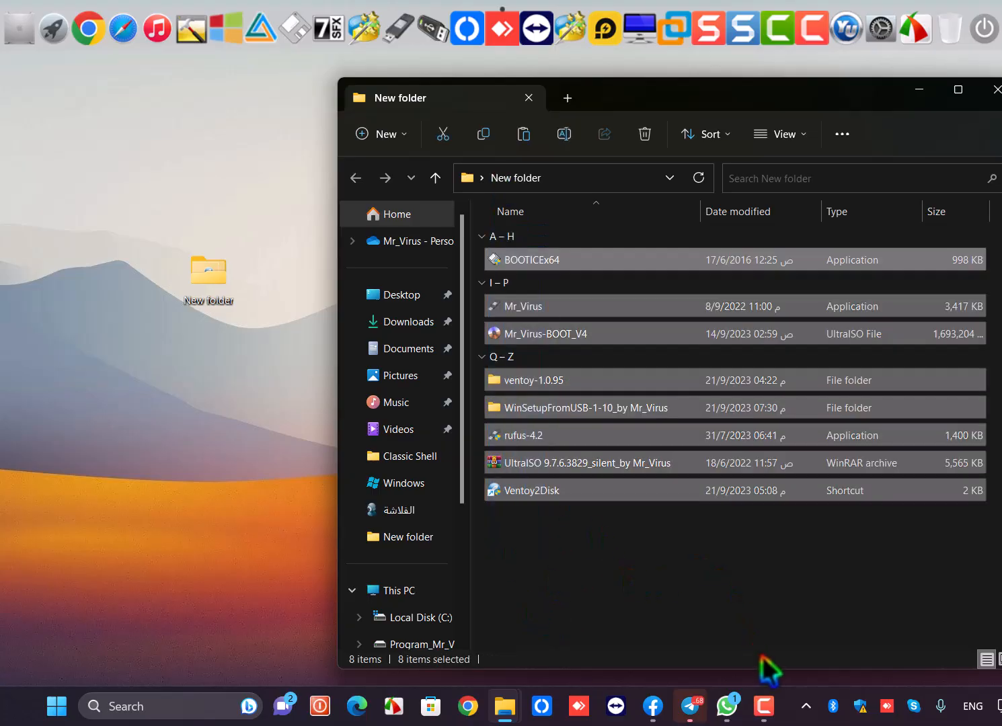
pyautogui.click(581, 555)
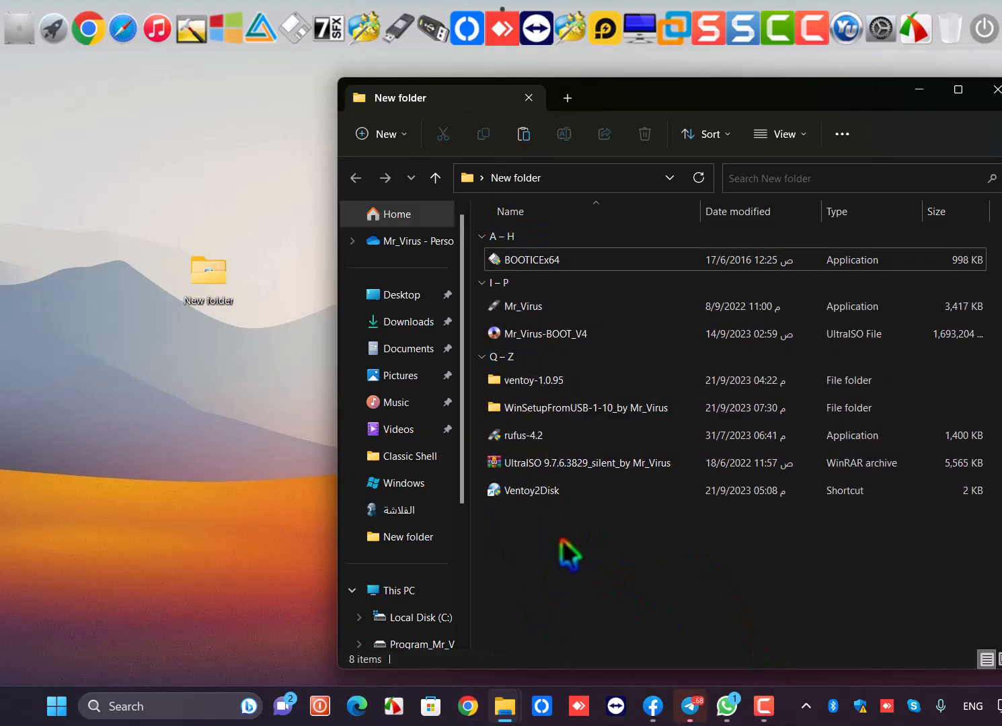
pyautogui.moveTo(550, 532); pyautogui.dragTo(513, 216)
pyautogui.click(554, 585)
pyautogui.click(544, 498)
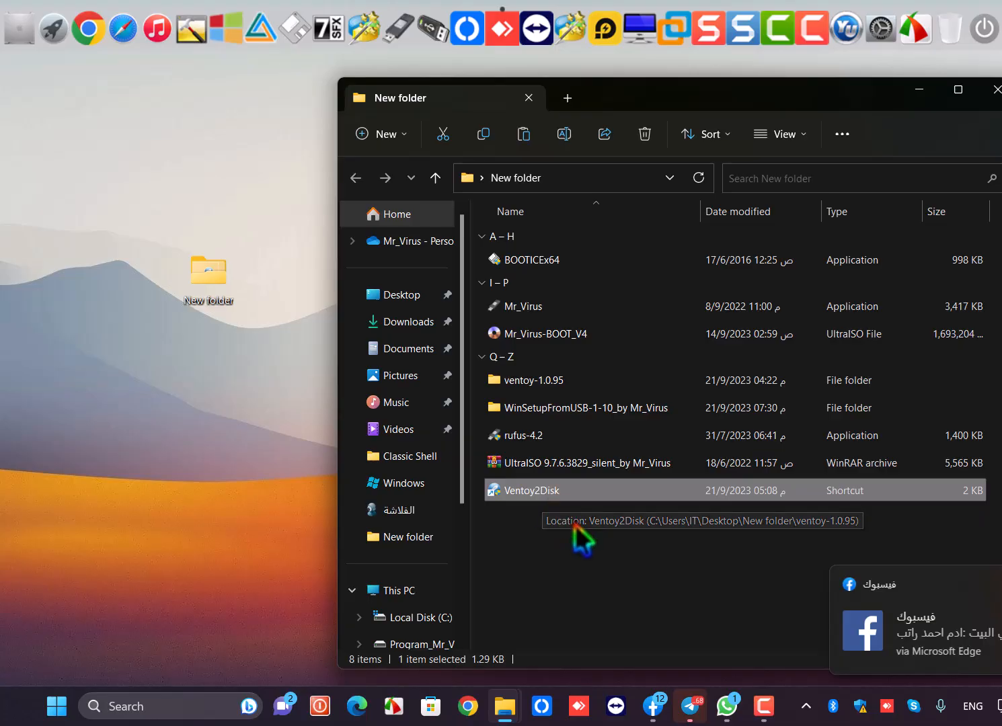
pyautogui.click(572, 338)
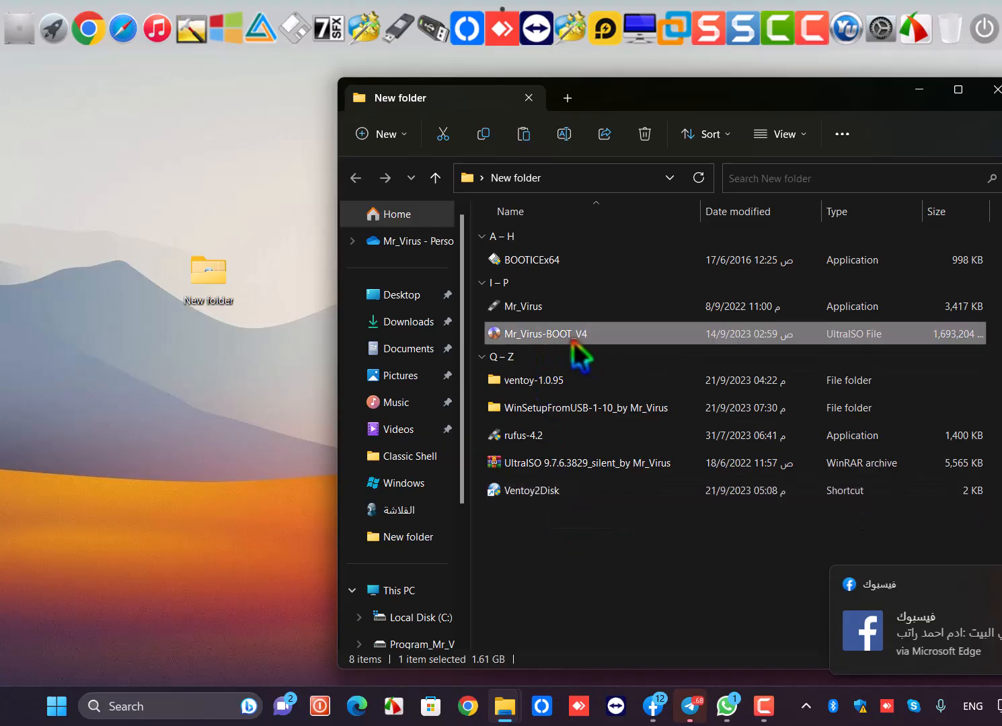
# Step: Open the DATA (G:) partition from This PC to check its contents and close the window
pyautogui.click(394, 591)
pyautogui.doubleClick(605, 362)
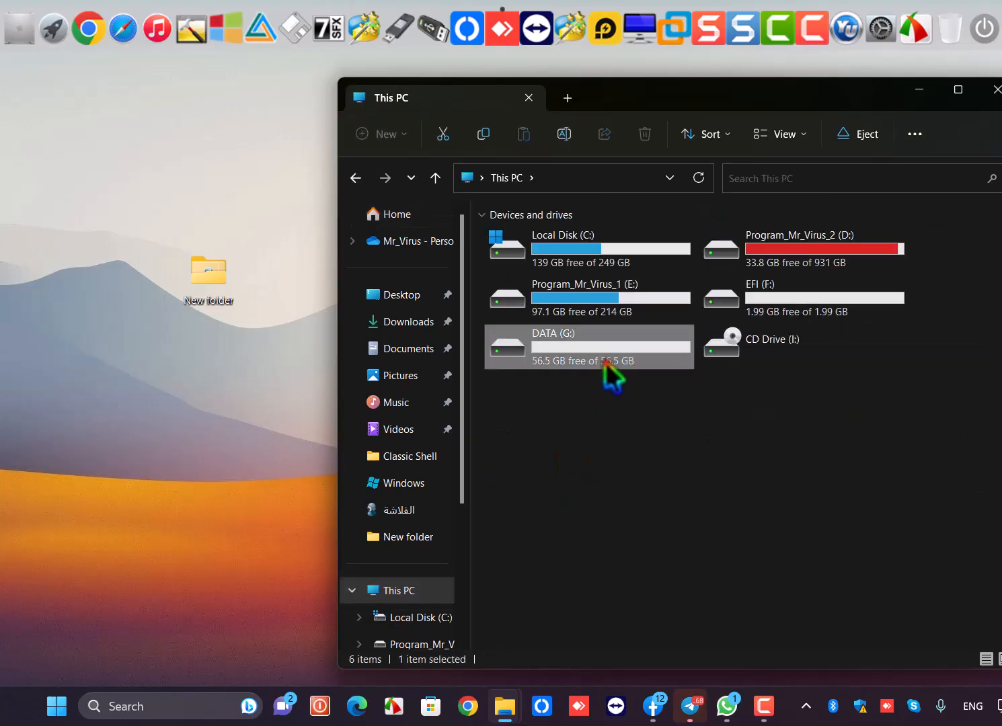
pyautogui.moveTo(676, 578); pyautogui.dragTo(475, 223)
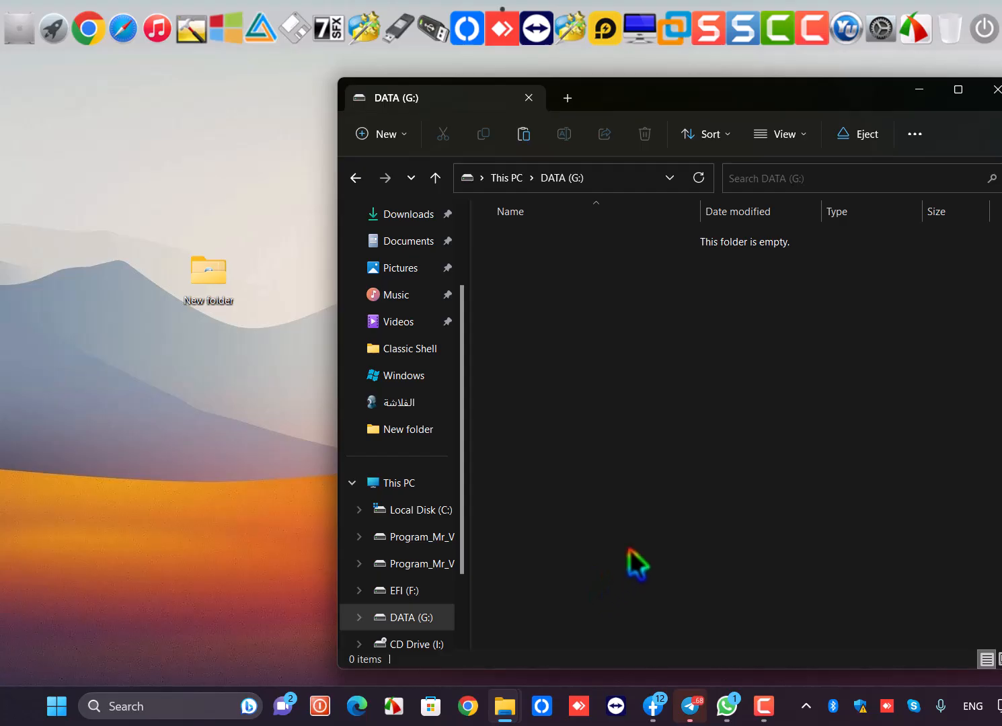
pyautogui.moveTo(653, 517); pyautogui.dragTo(474, 210)
pyautogui.moveTo(814, 99); pyautogui.dragTo(731, 81)
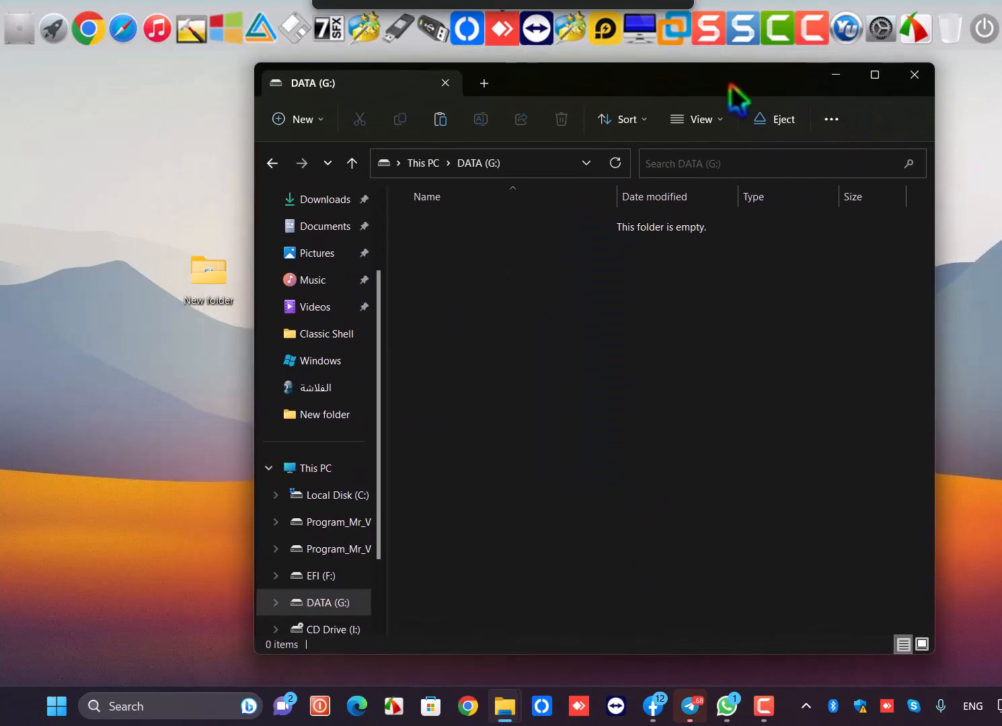
pyautogui.click(916, 73)
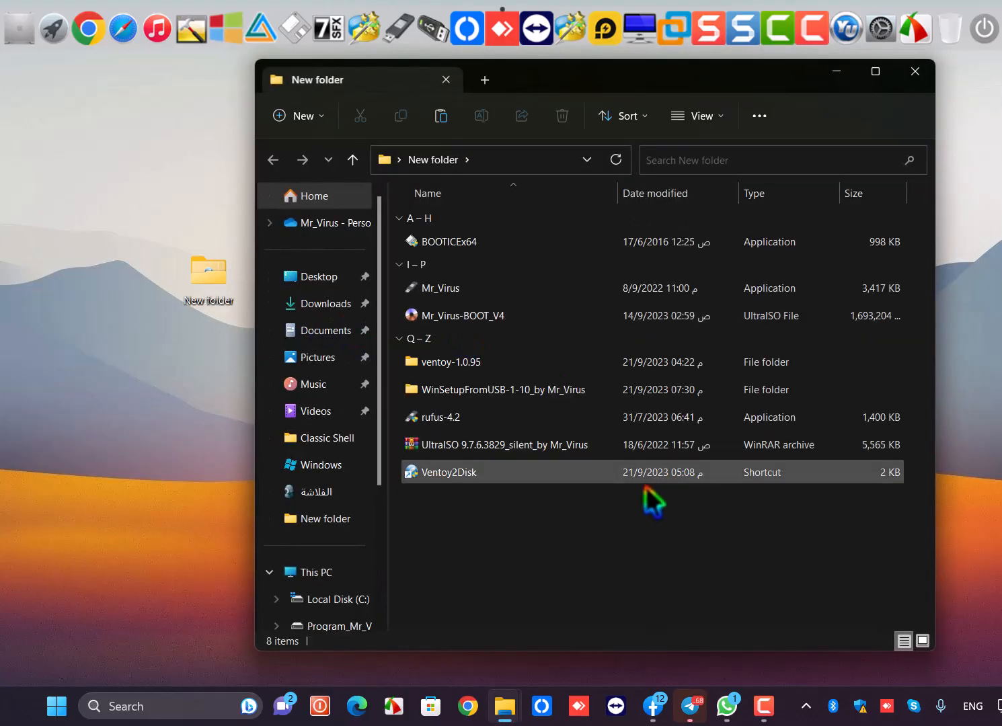
# Step: Review the boot tools in the desktop's New folder and close the folder window
pyautogui.moveTo(637, 546); pyautogui.dragTo(612, 470)
pyautogui.moveTo(555, 340); pyautogui.dragTo(413, 199)
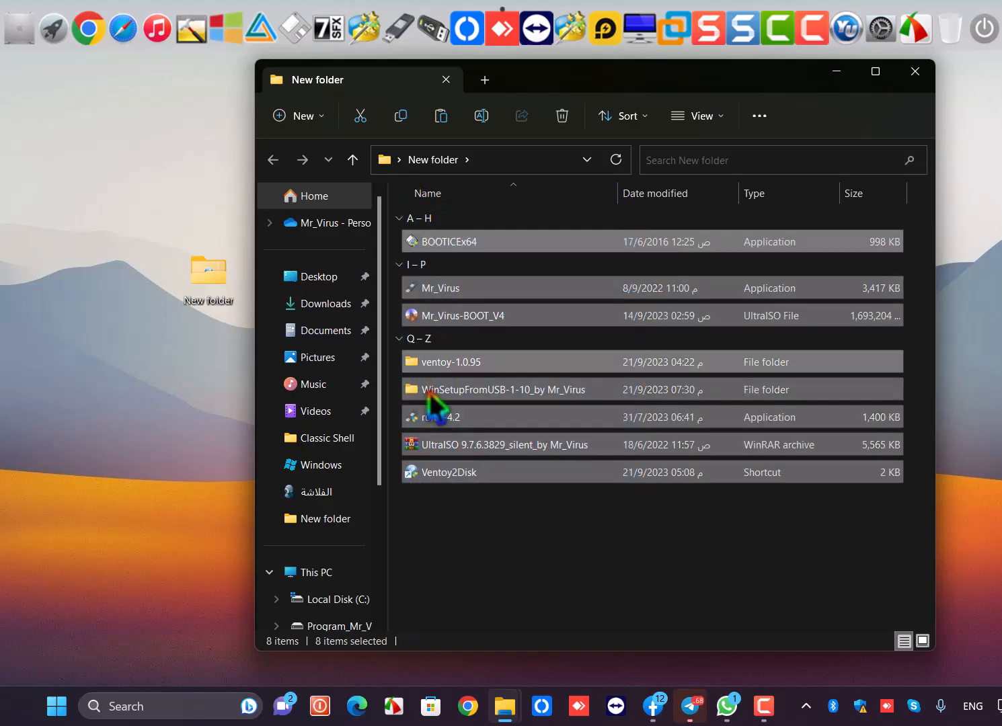
pyautogui.moveTo(577, 495); pyautogui.dragTo(416, 581)
pyautogui.moveTo(468, 517); pyautogui.dragTo(410, 218)
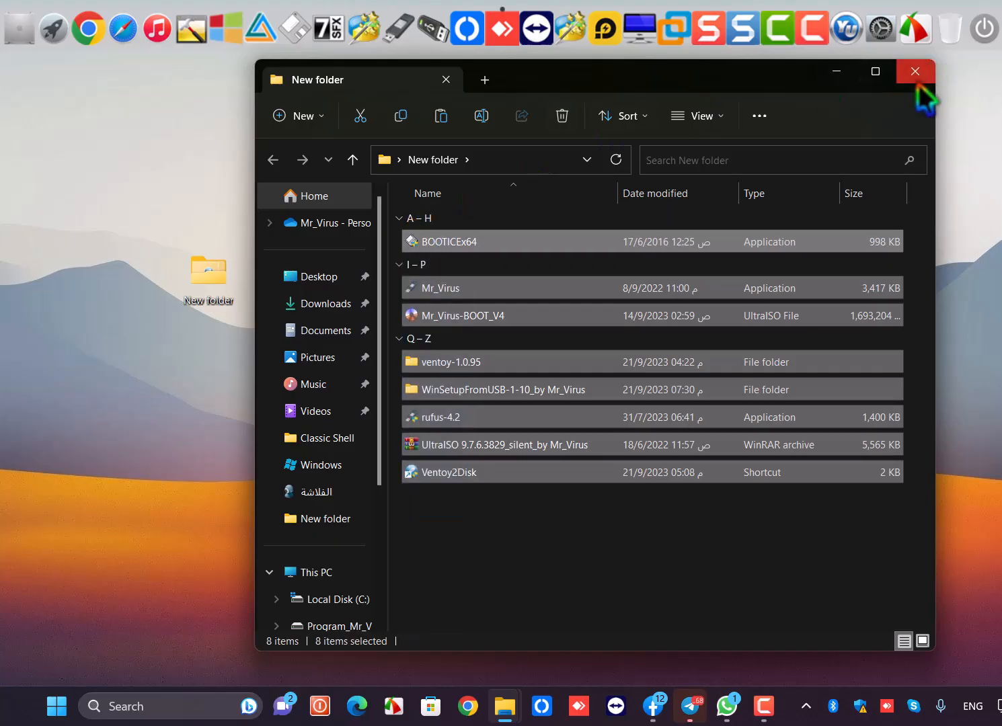
pyautogui.click(916, 79)
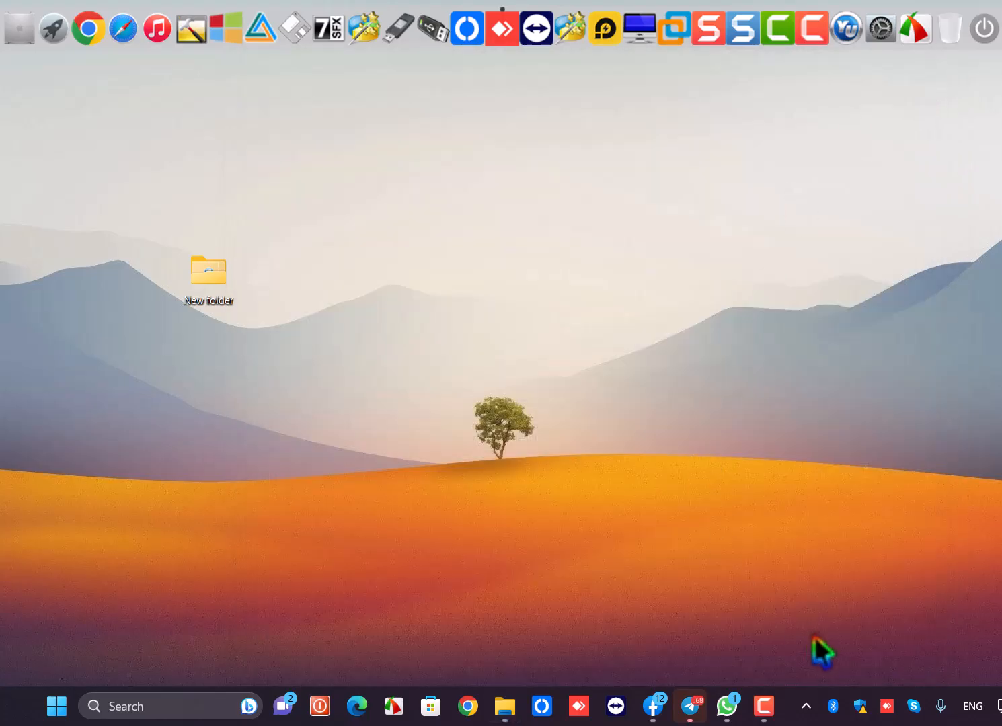